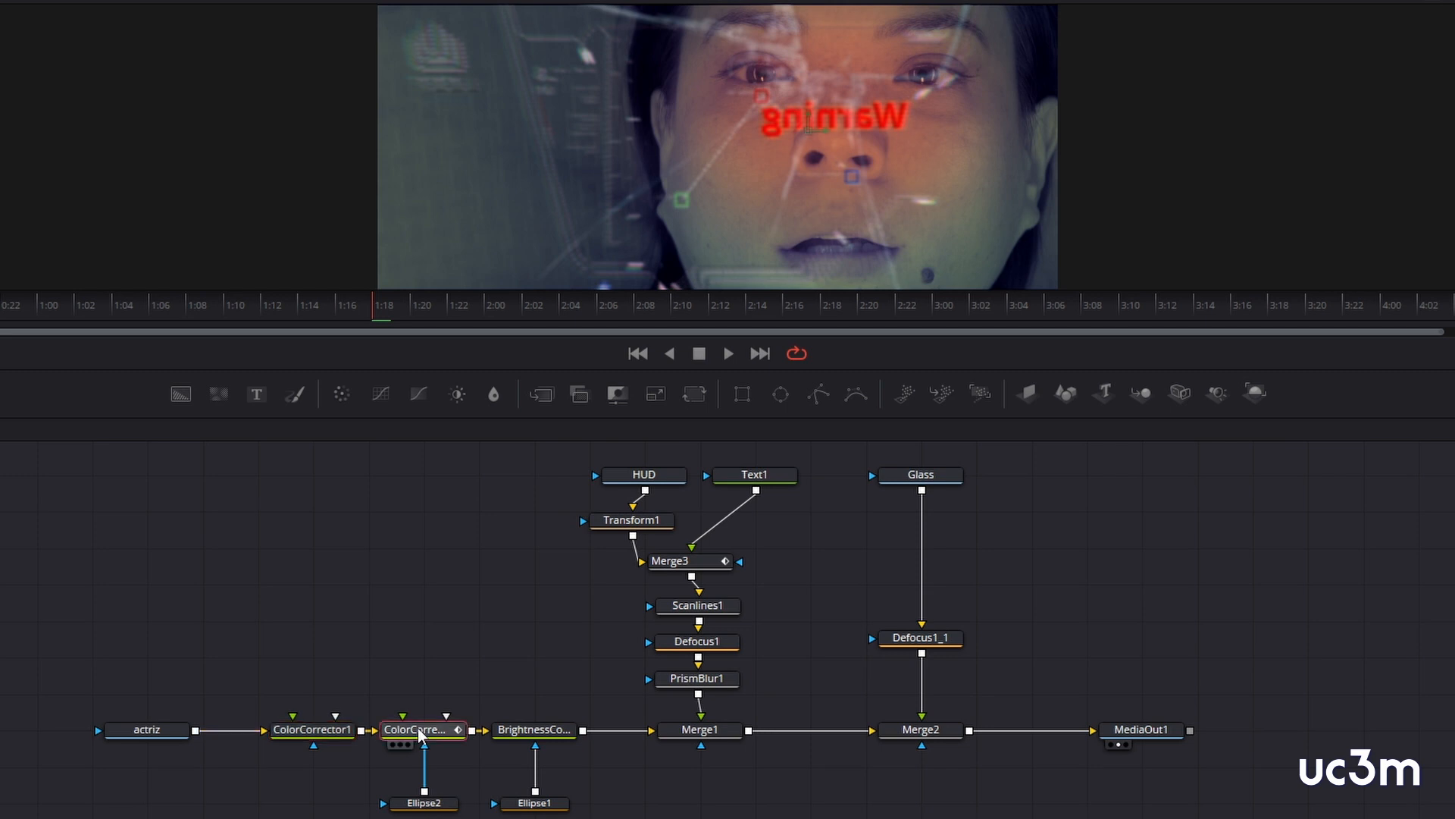
Toggle the second color corrector off and on to compare its effect, and inspect its Ellipse2 mask.
key(ctrl+p)
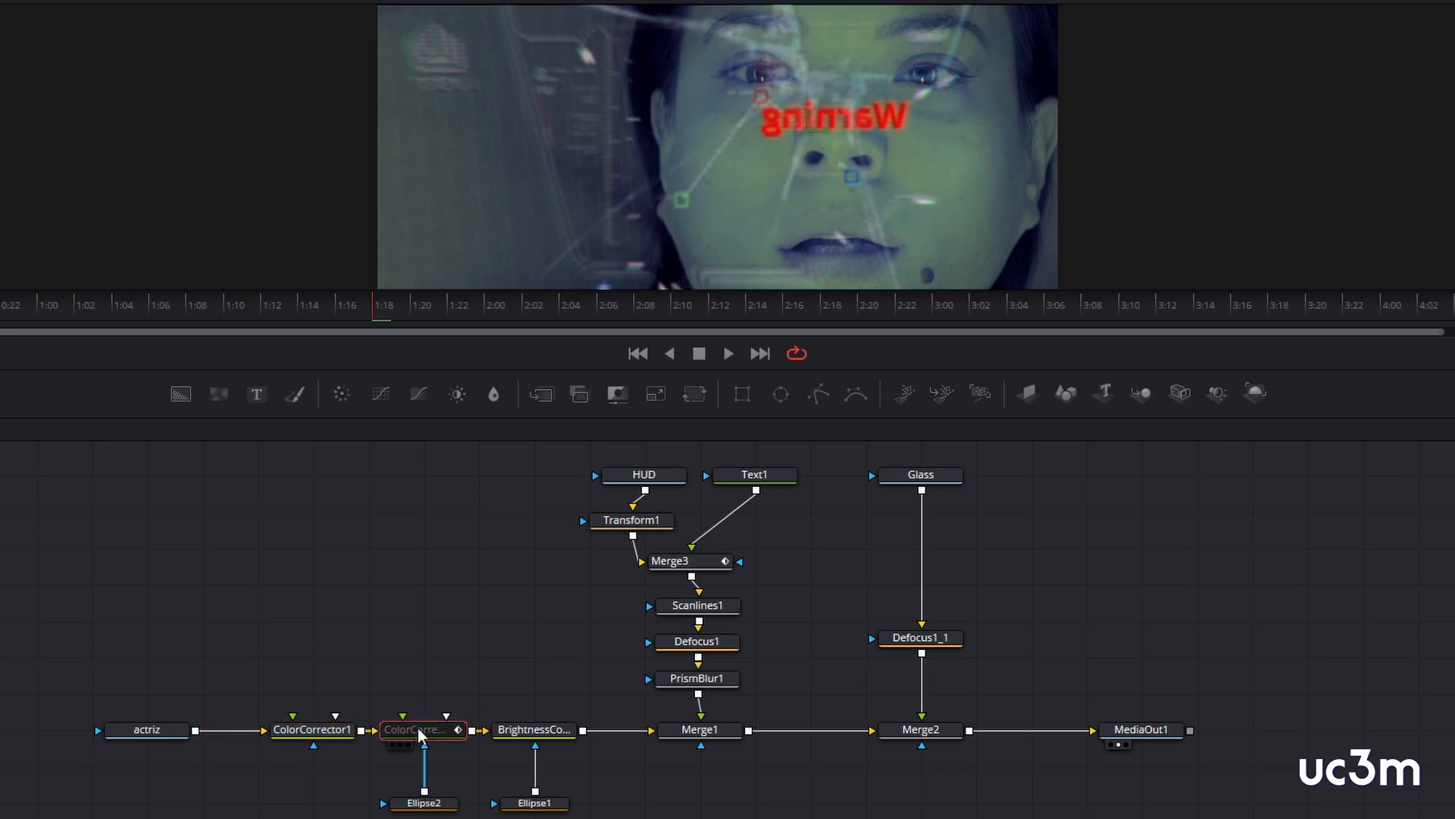
key(ctrl+p)
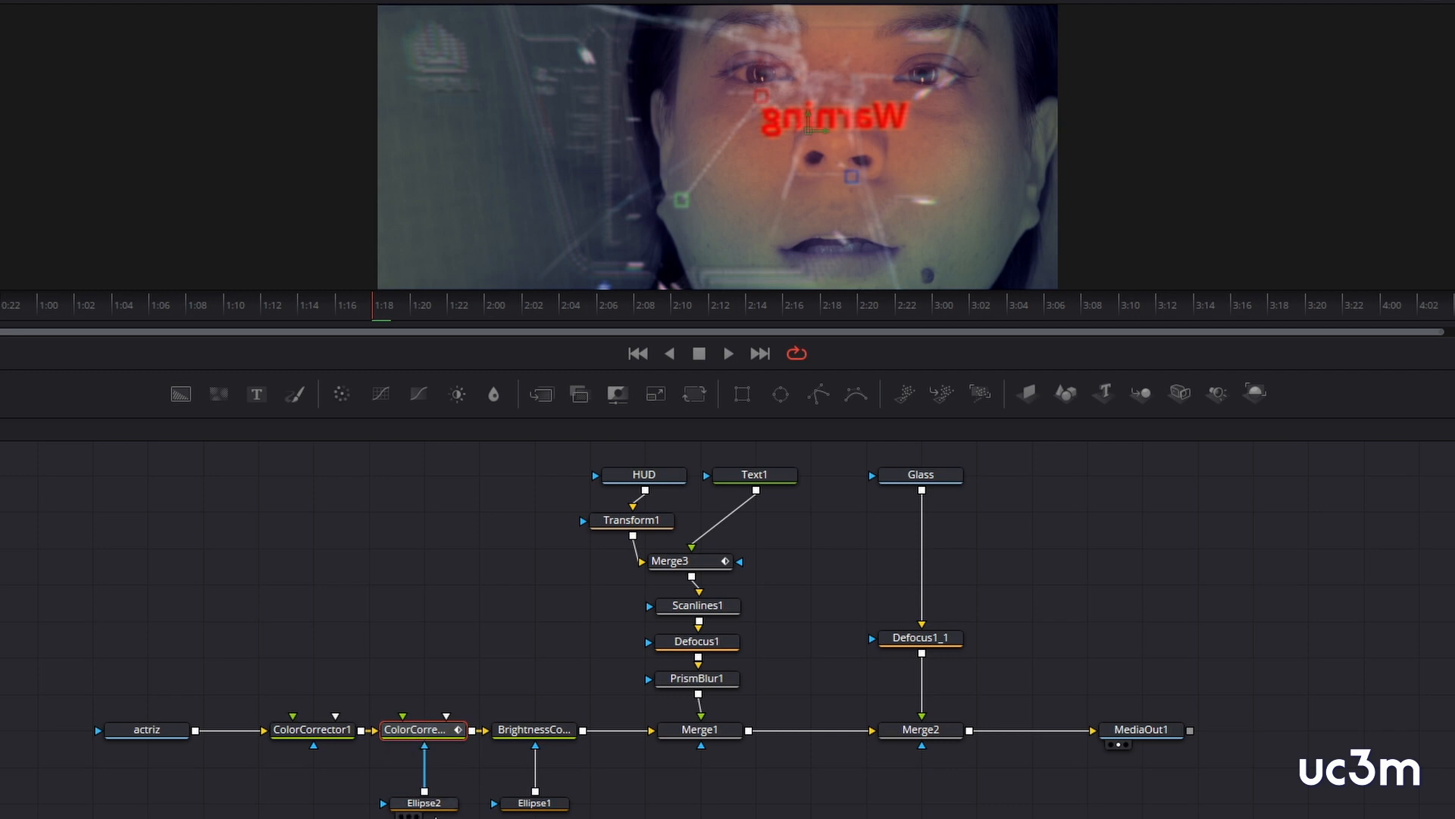
click(432, 806)
scroll(432, 811, down, 1)
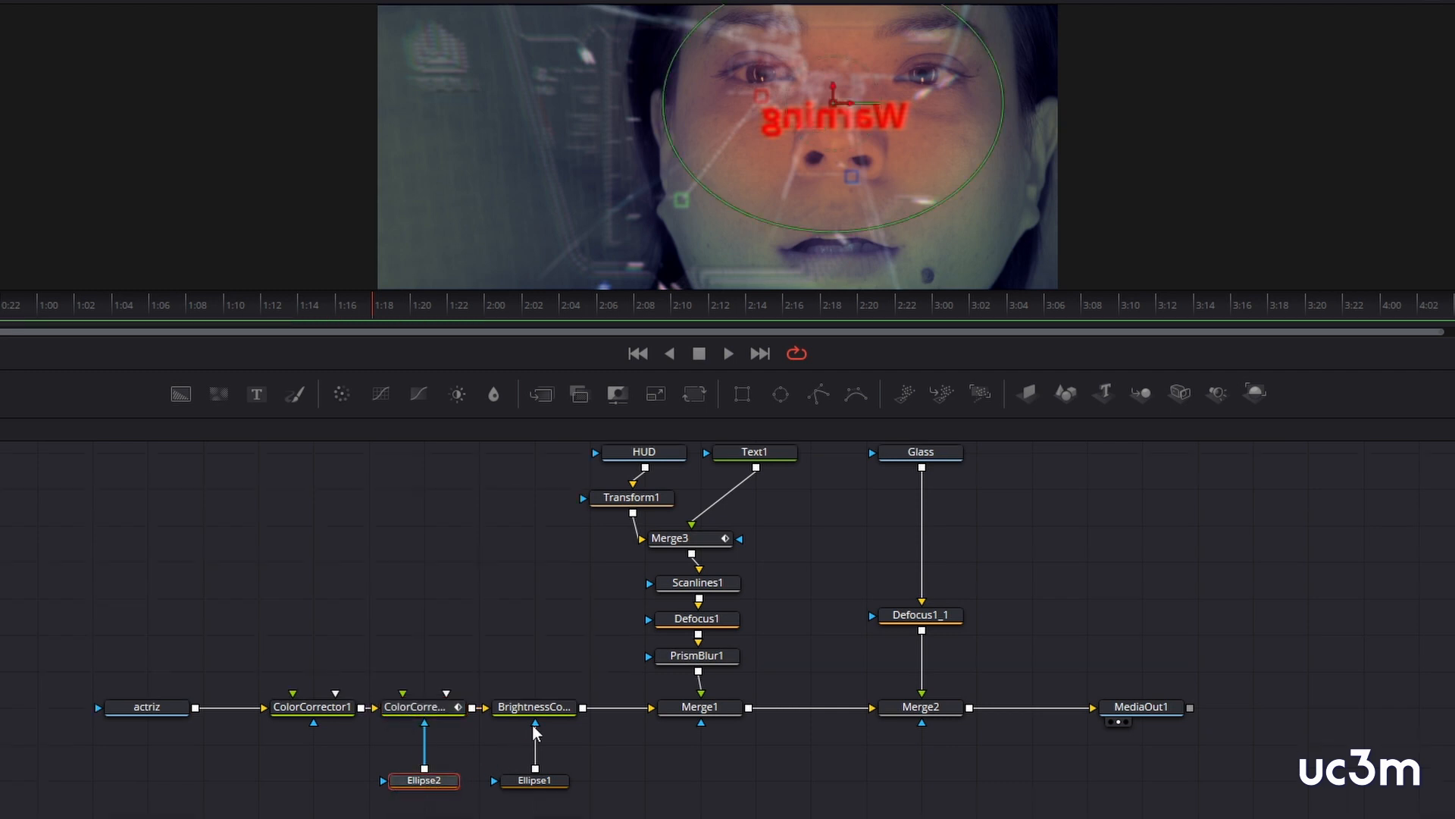
Toggle the BrightnessContrast node off and on to compare the image with and without its darkening.
click(539, 706)
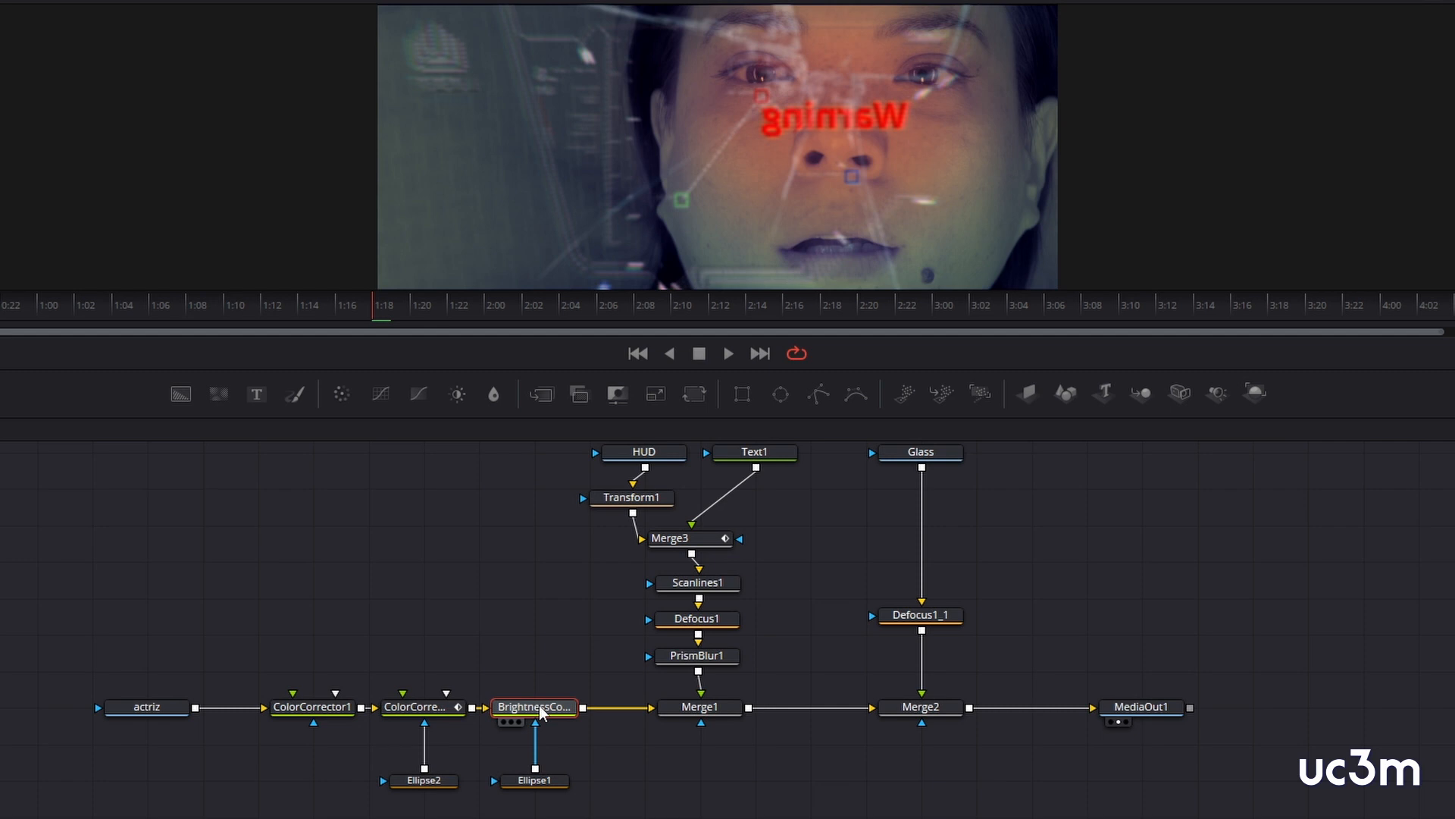
key(ctrl+p)
key(ctrl+p)
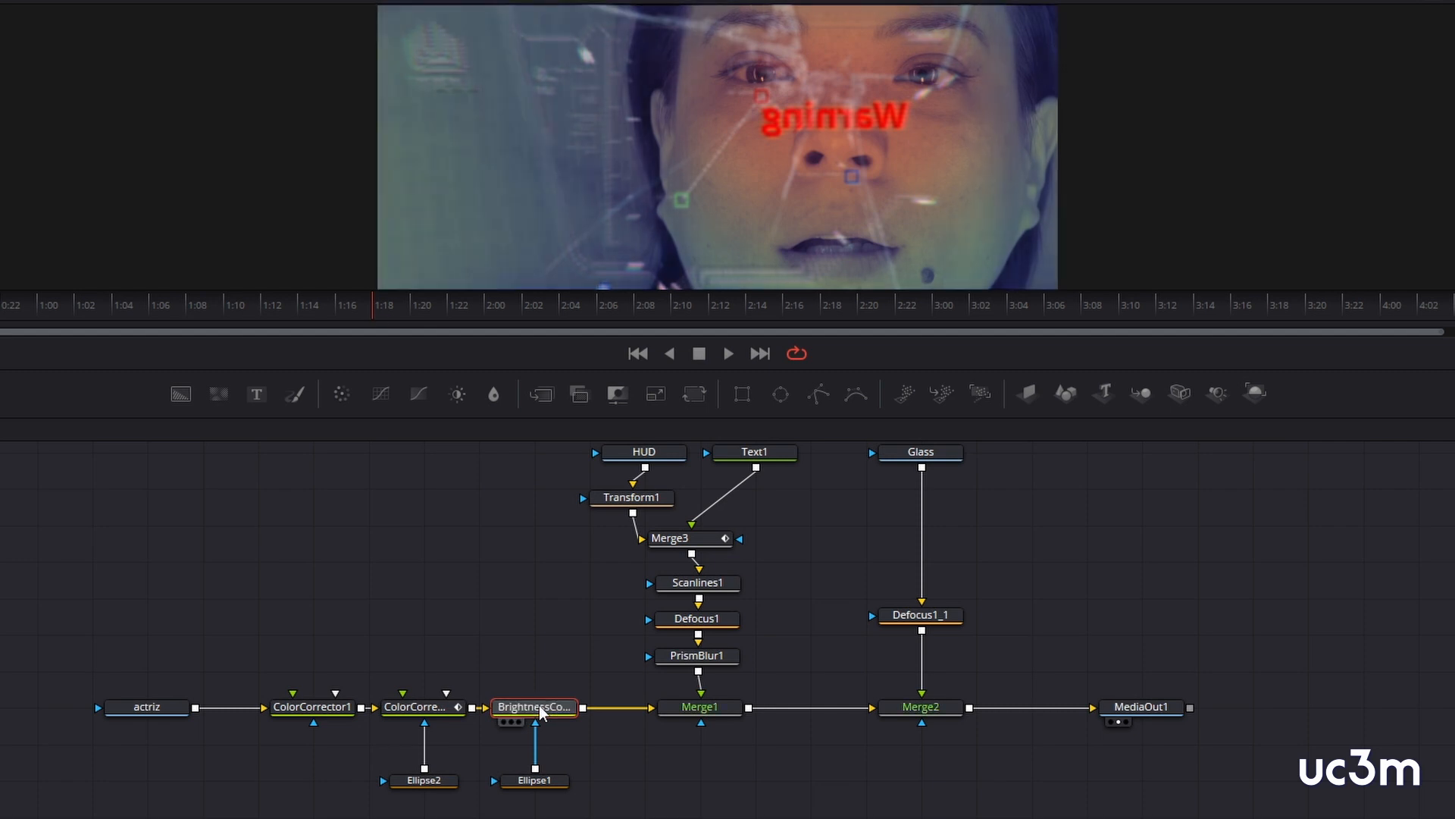
key(ctrl+p)
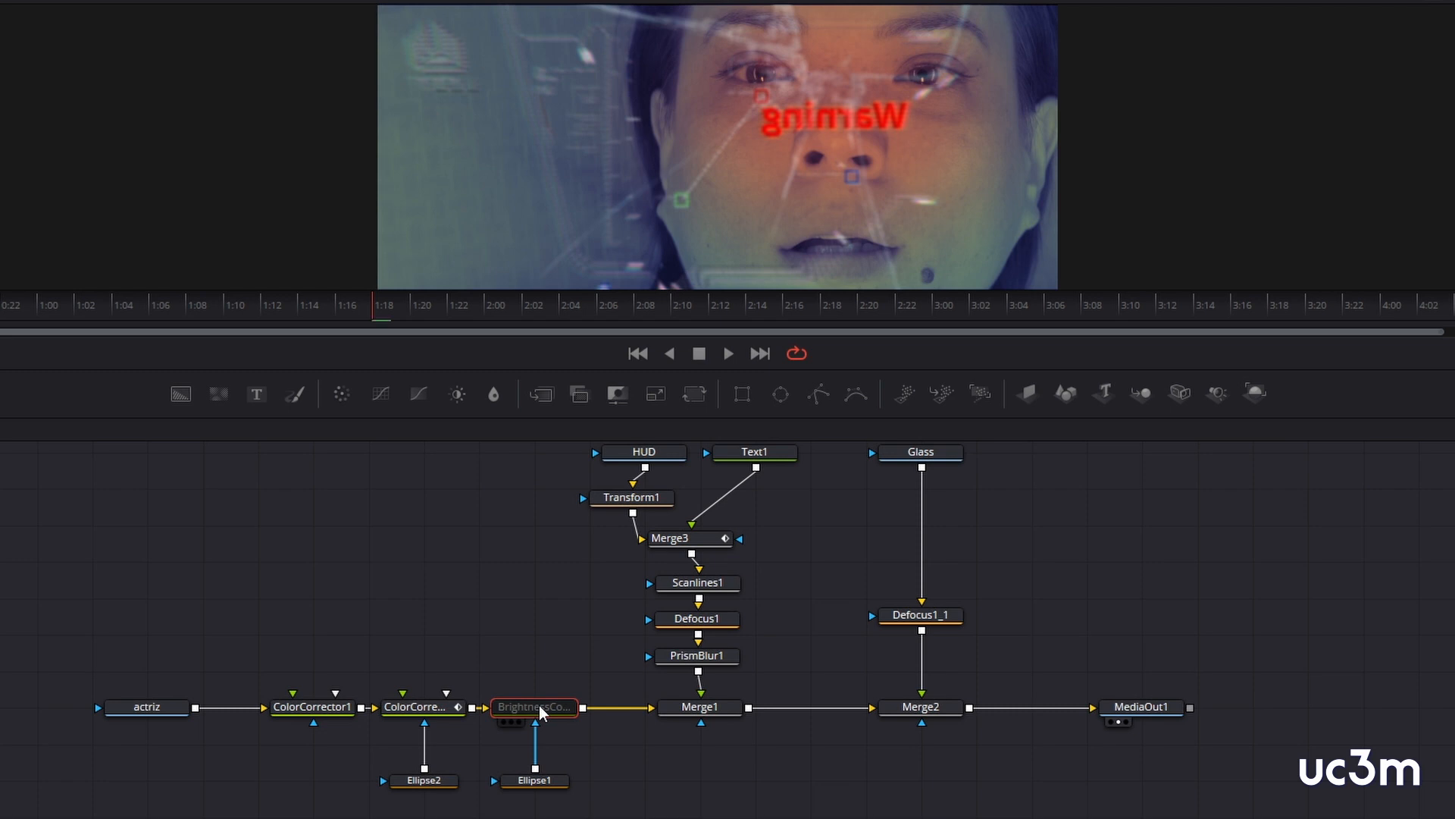
key(ctrl+p)
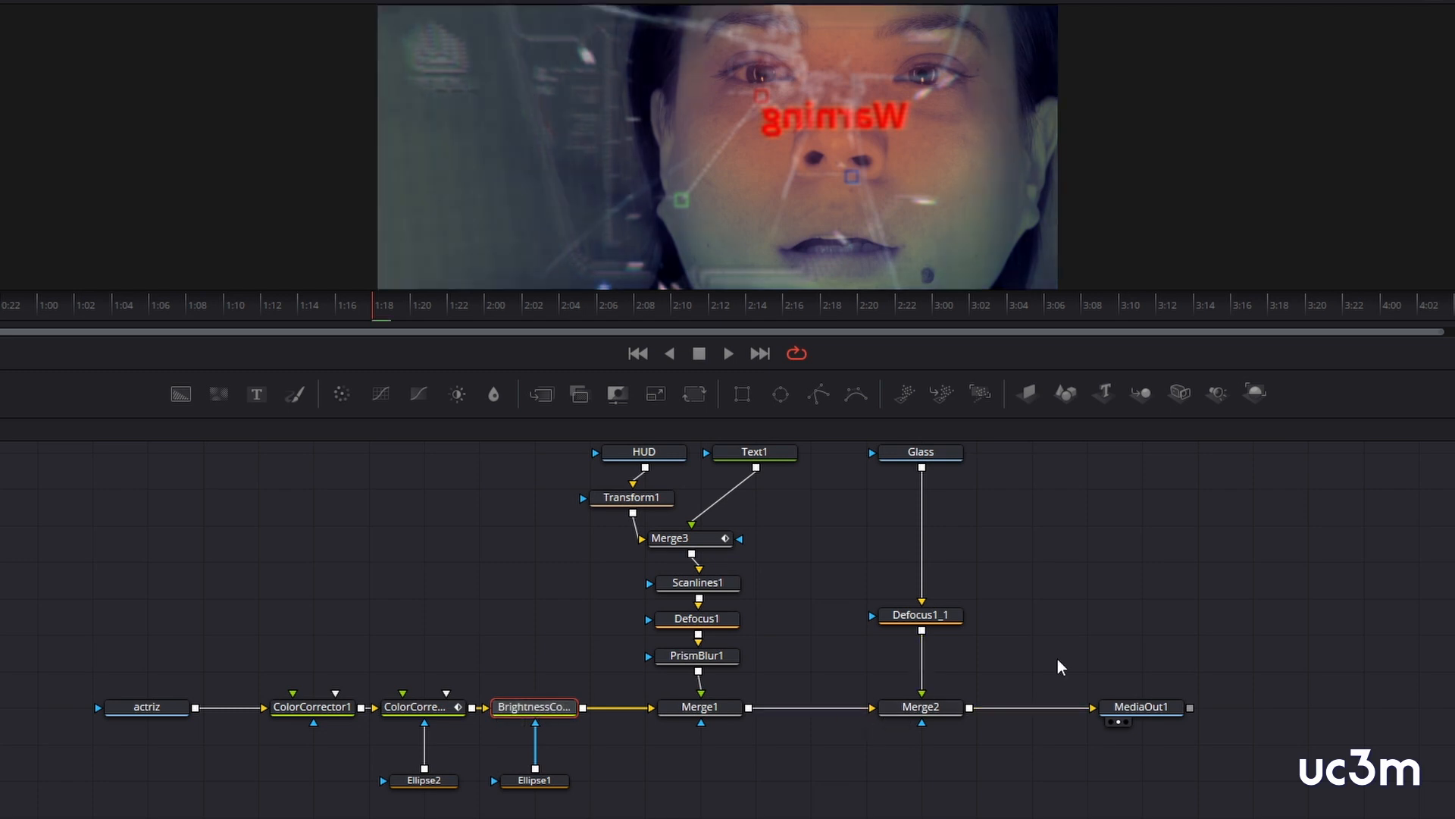
drag(1101, 584, 1096, 603)
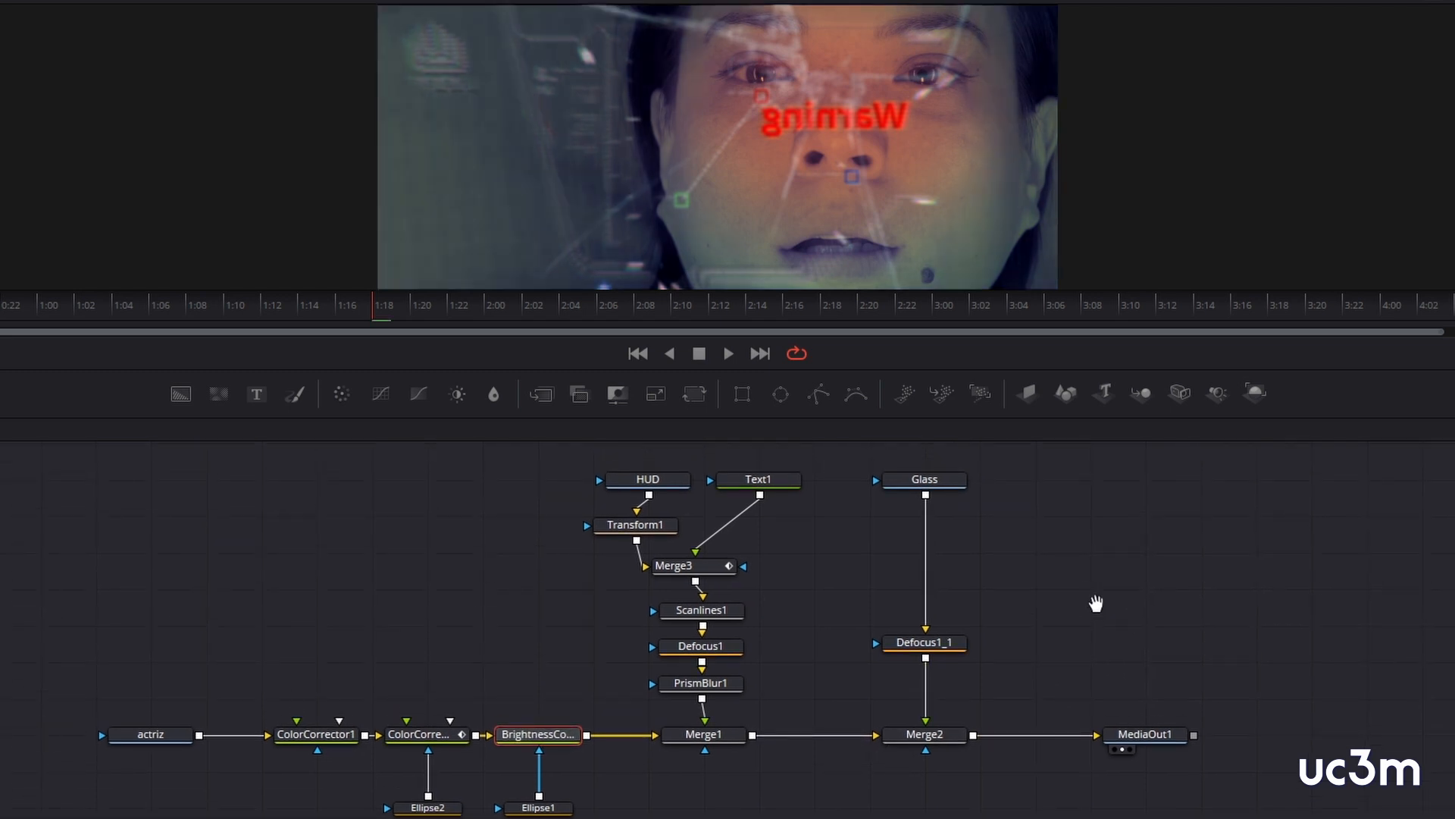
Toggle the HUD and Text1 nodes off and on in turn to see what each adds to the composite.
click(659, 483)
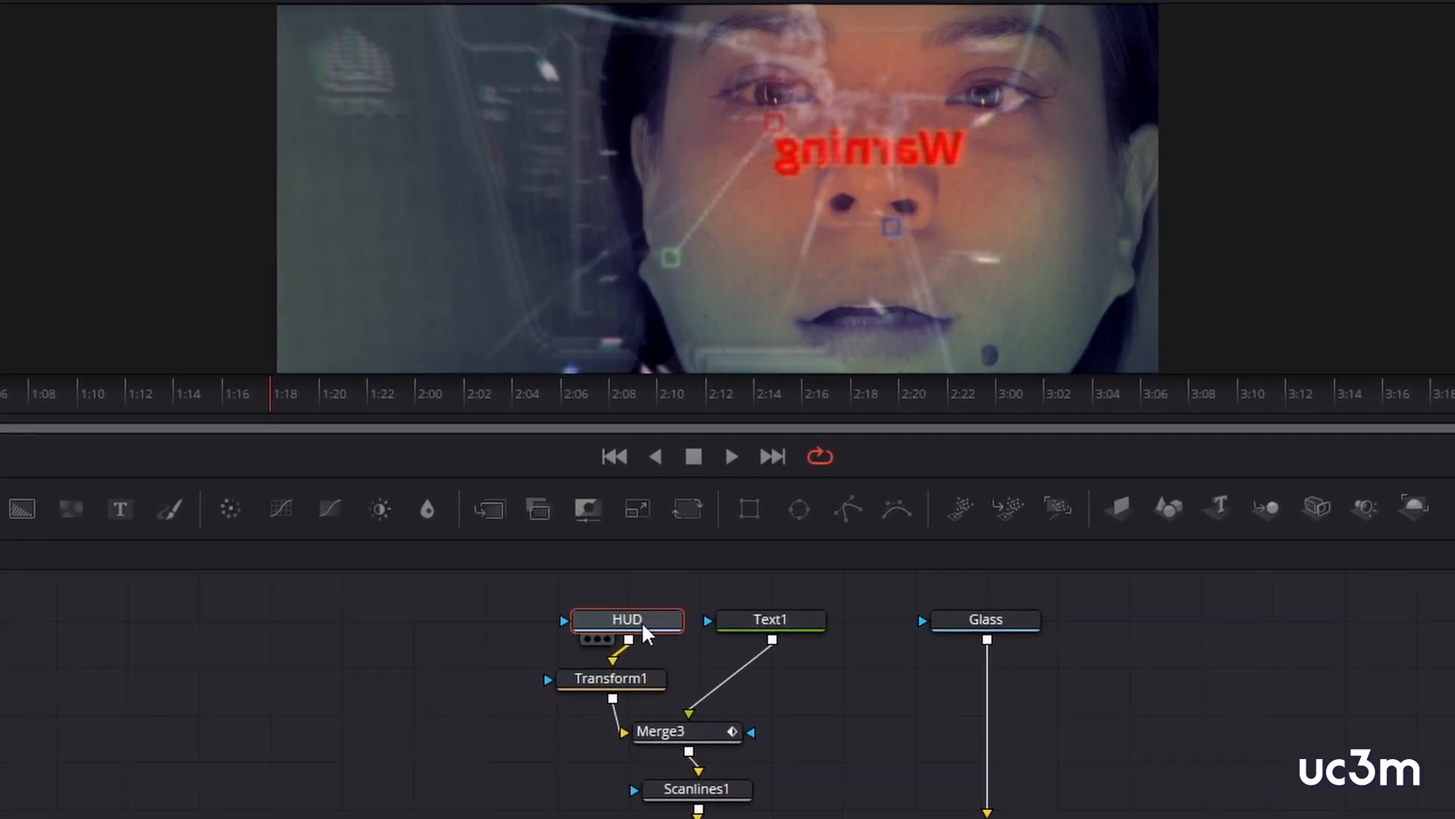
key(ctrl+p)
key(ctrl+p)
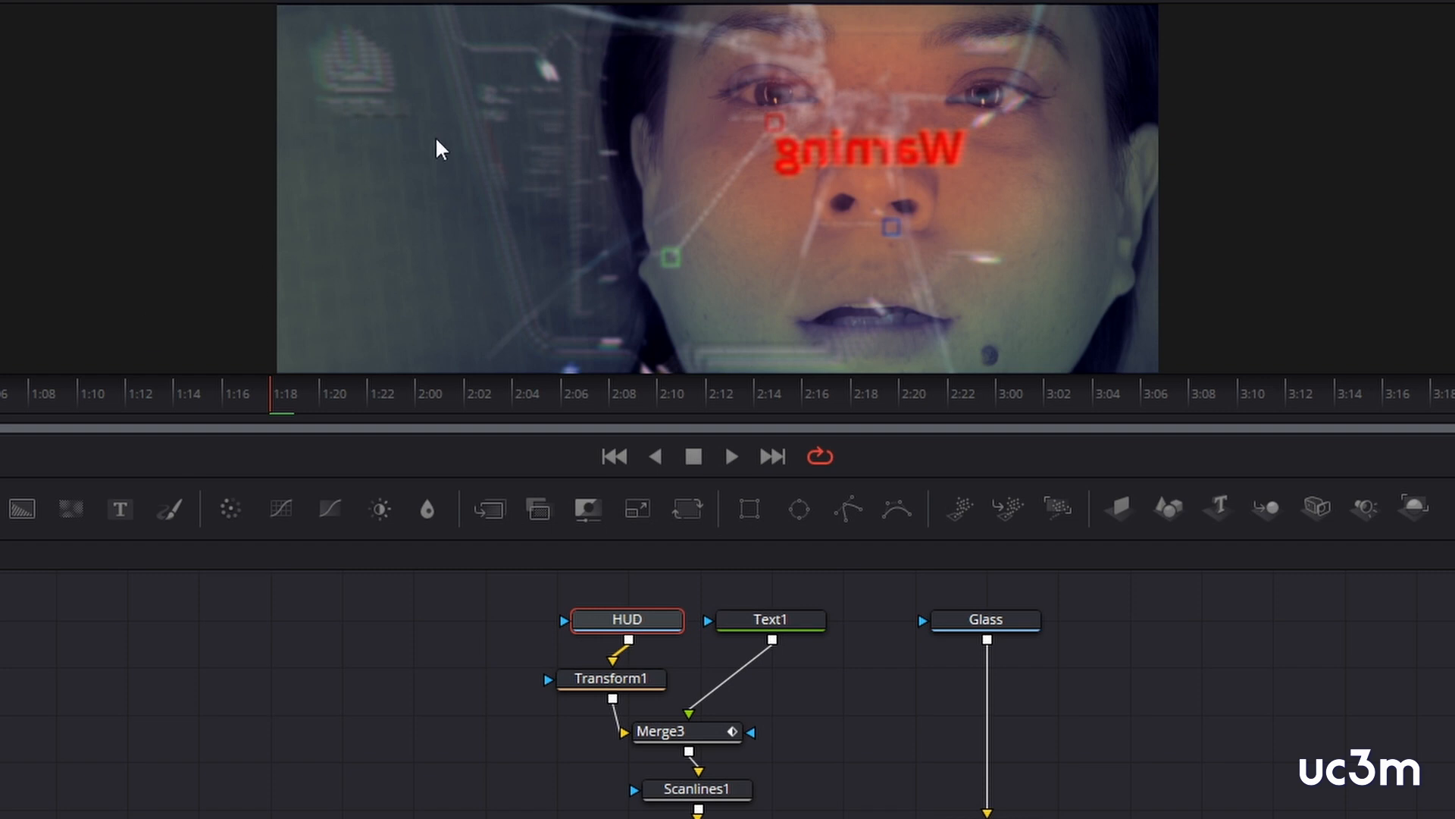
click(764, 628)
key(ctrl+p)
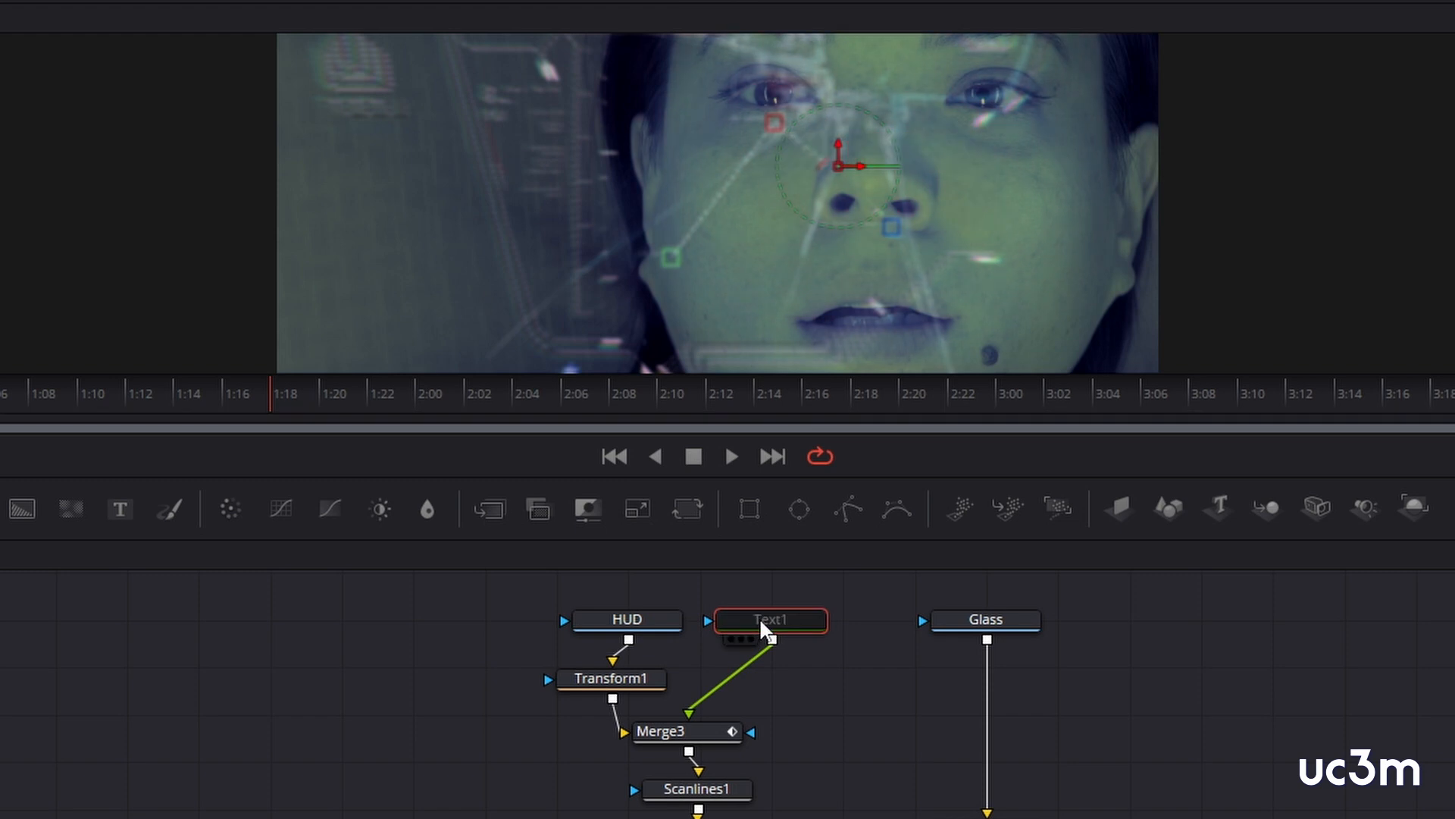
key(ctrl+p)
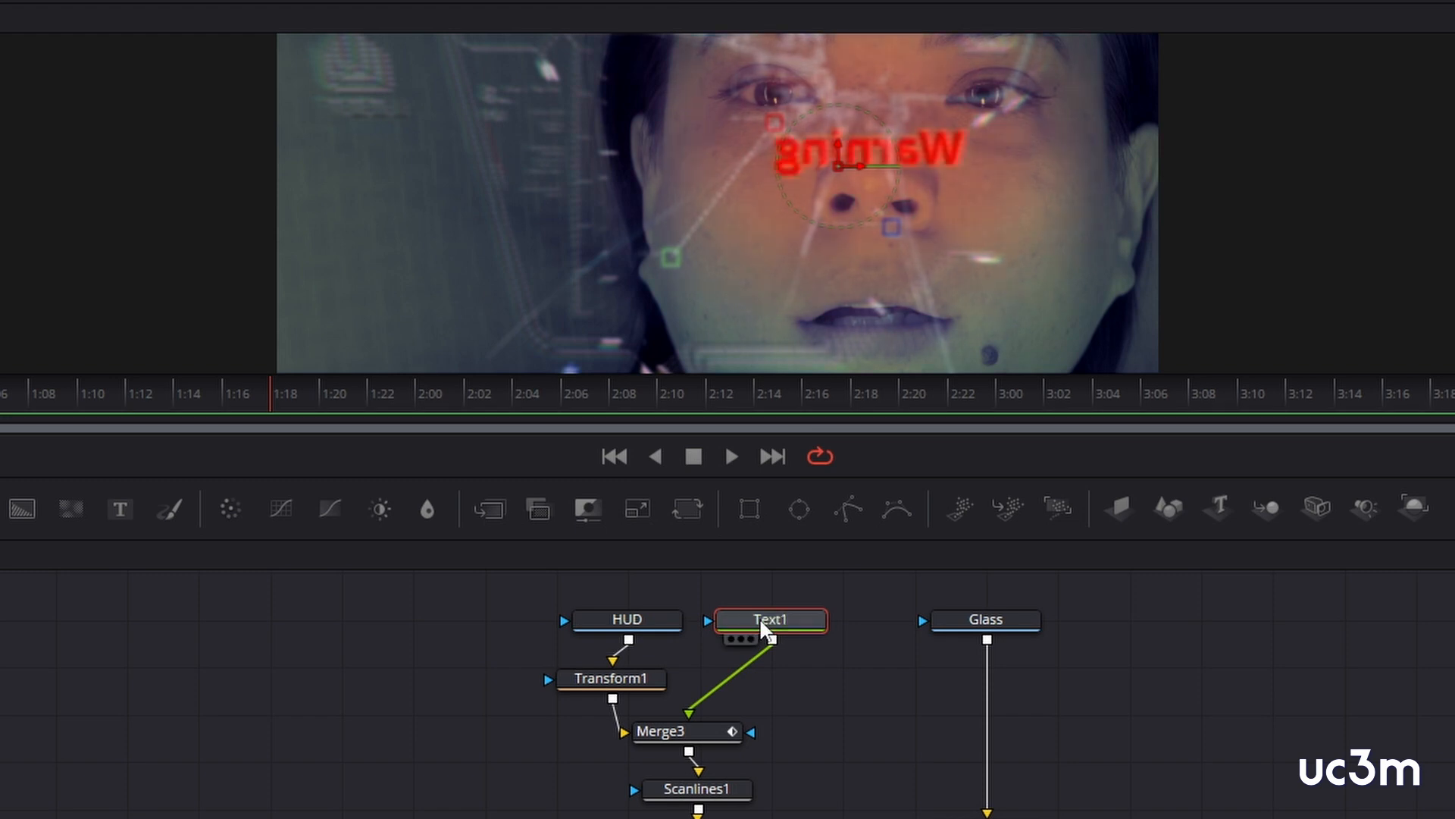
Toggle the Glass node off and on to compare the image with and without the glass overlay.
click(985, 622)
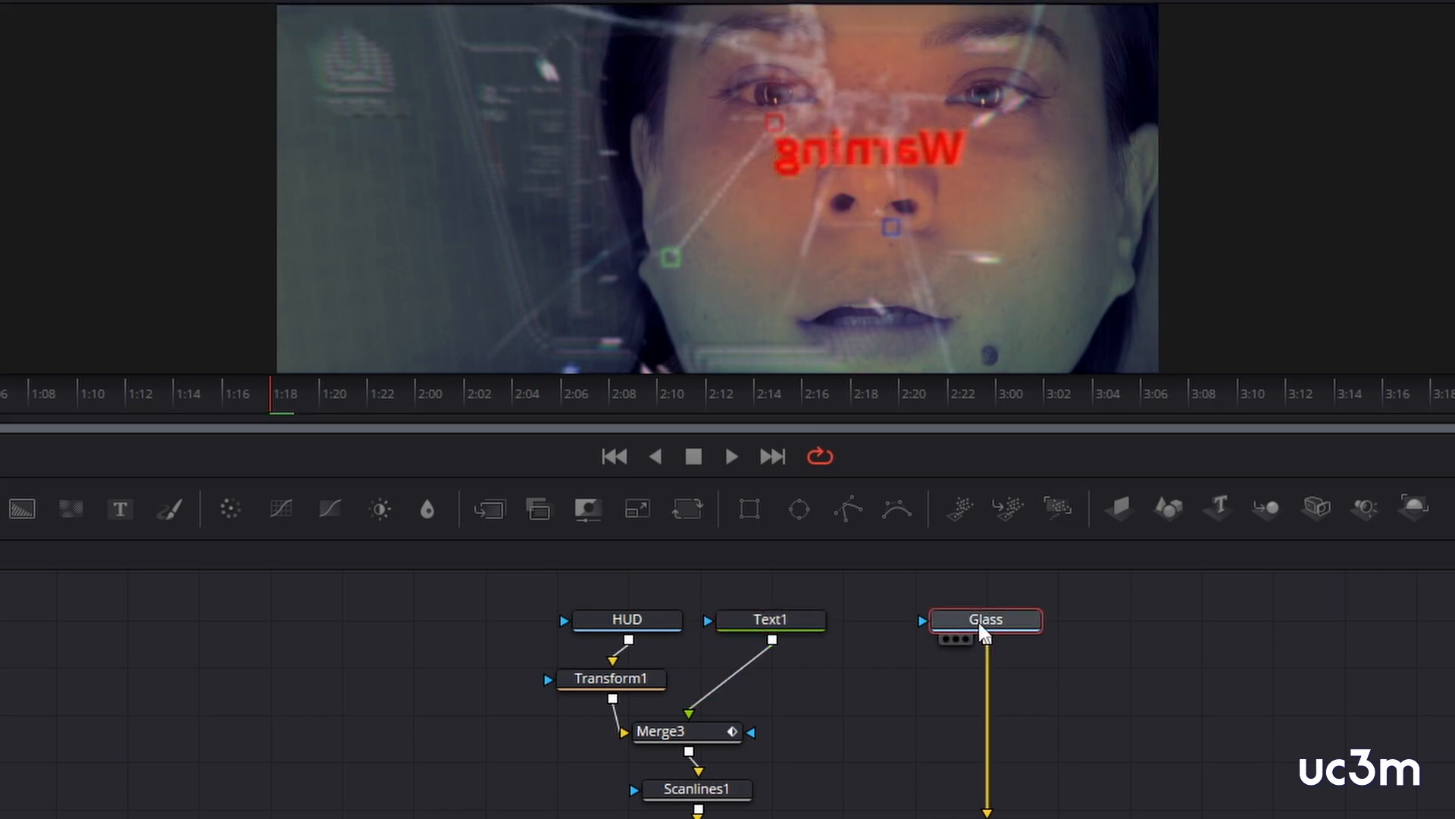
key(ctrl+p)
key(ctrl+p)
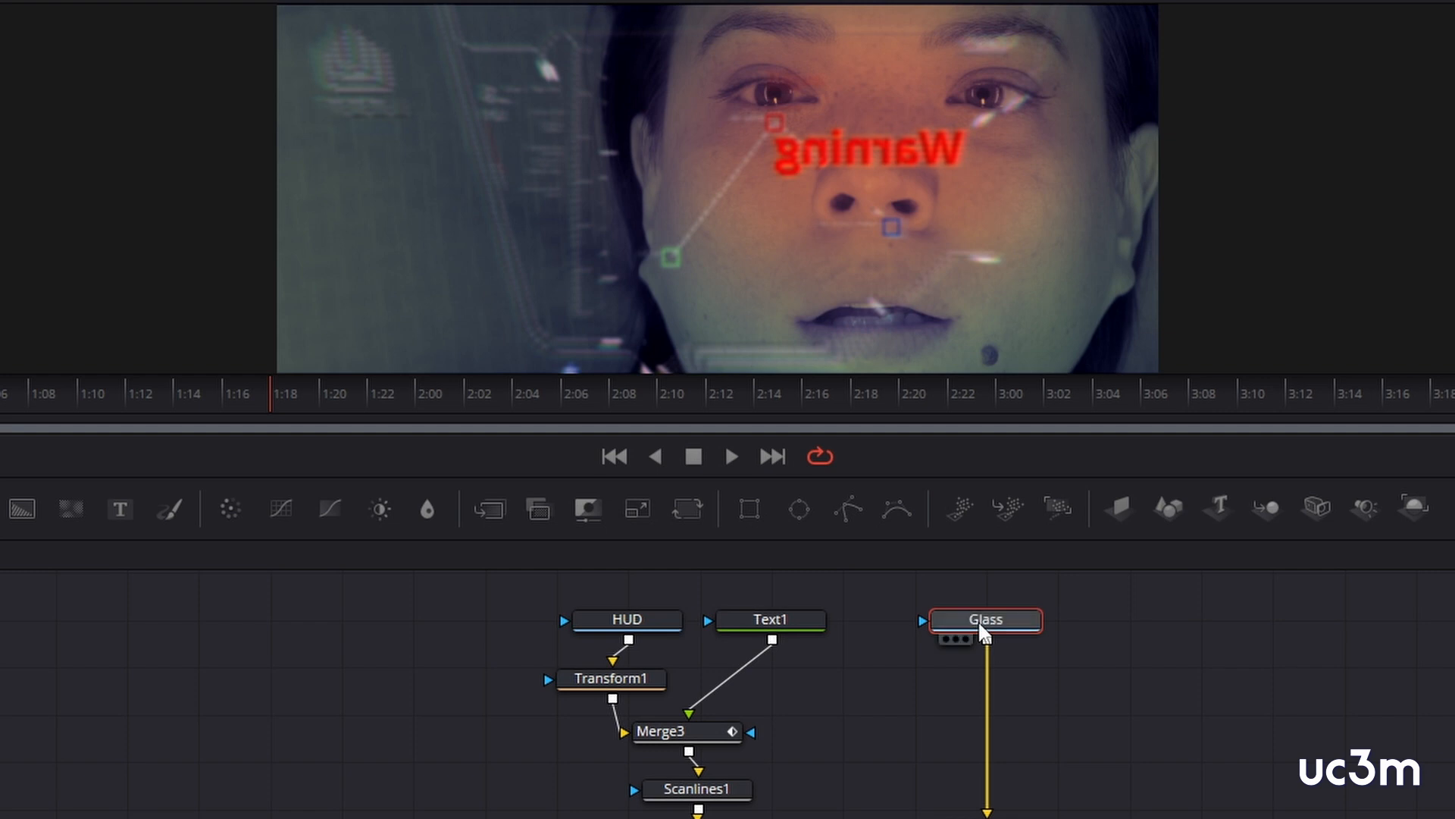
key(ctrl+p)
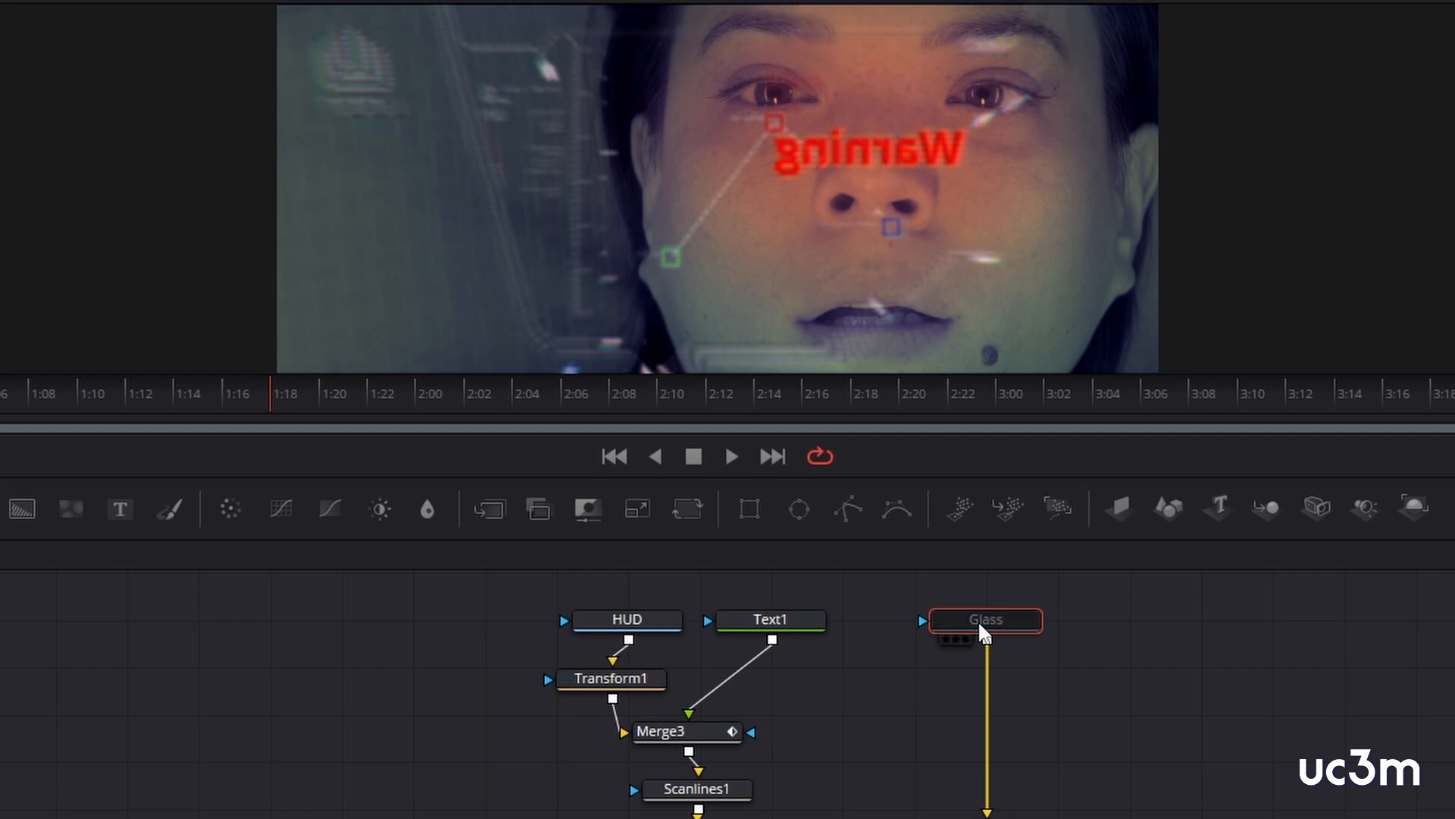
key(ctrl+p)
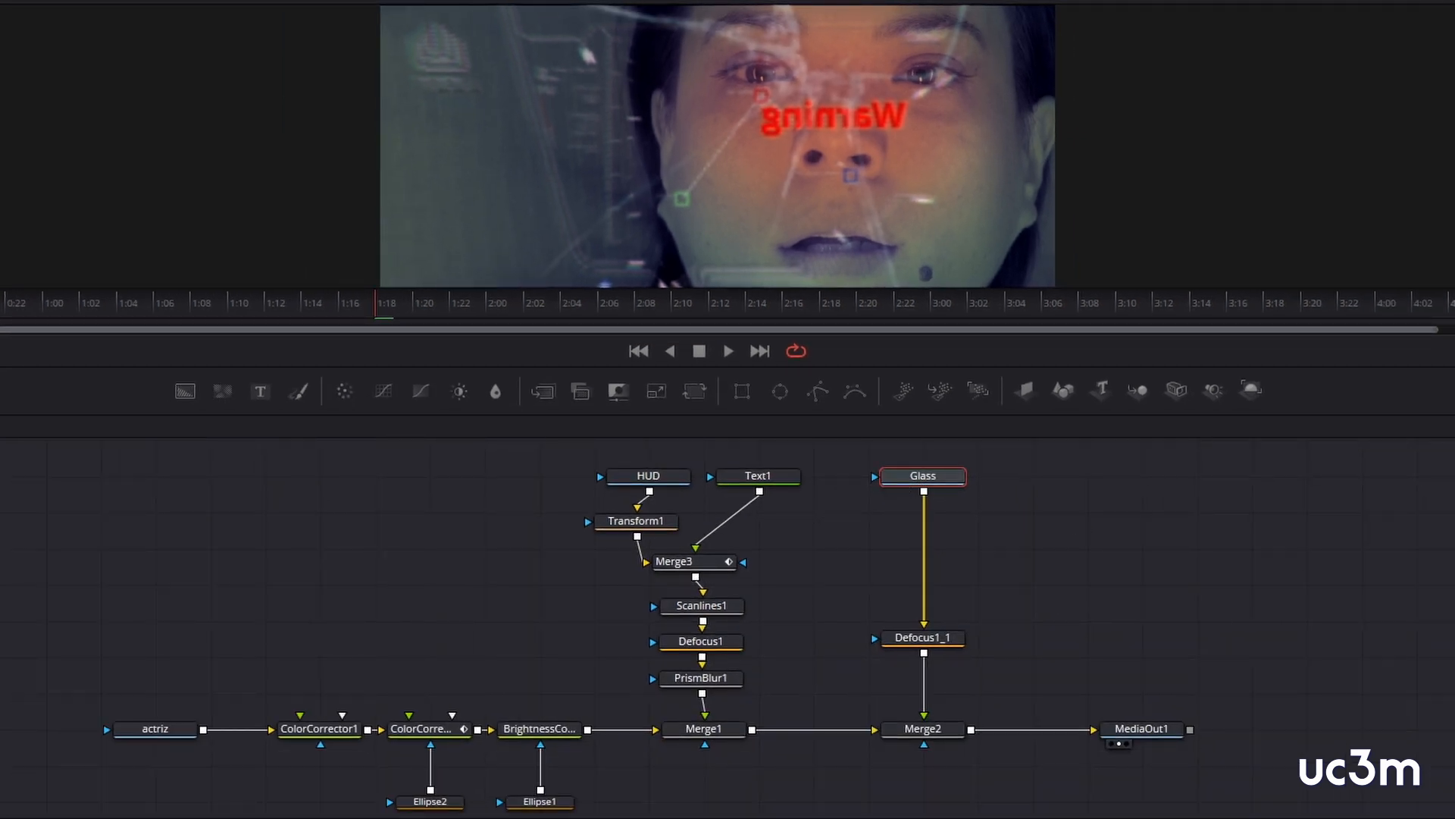
Box-select the processing nodes between the sources and the merges, and the whole node tree, to review the composite's structure.
drag(529, 502, 1045, 700)
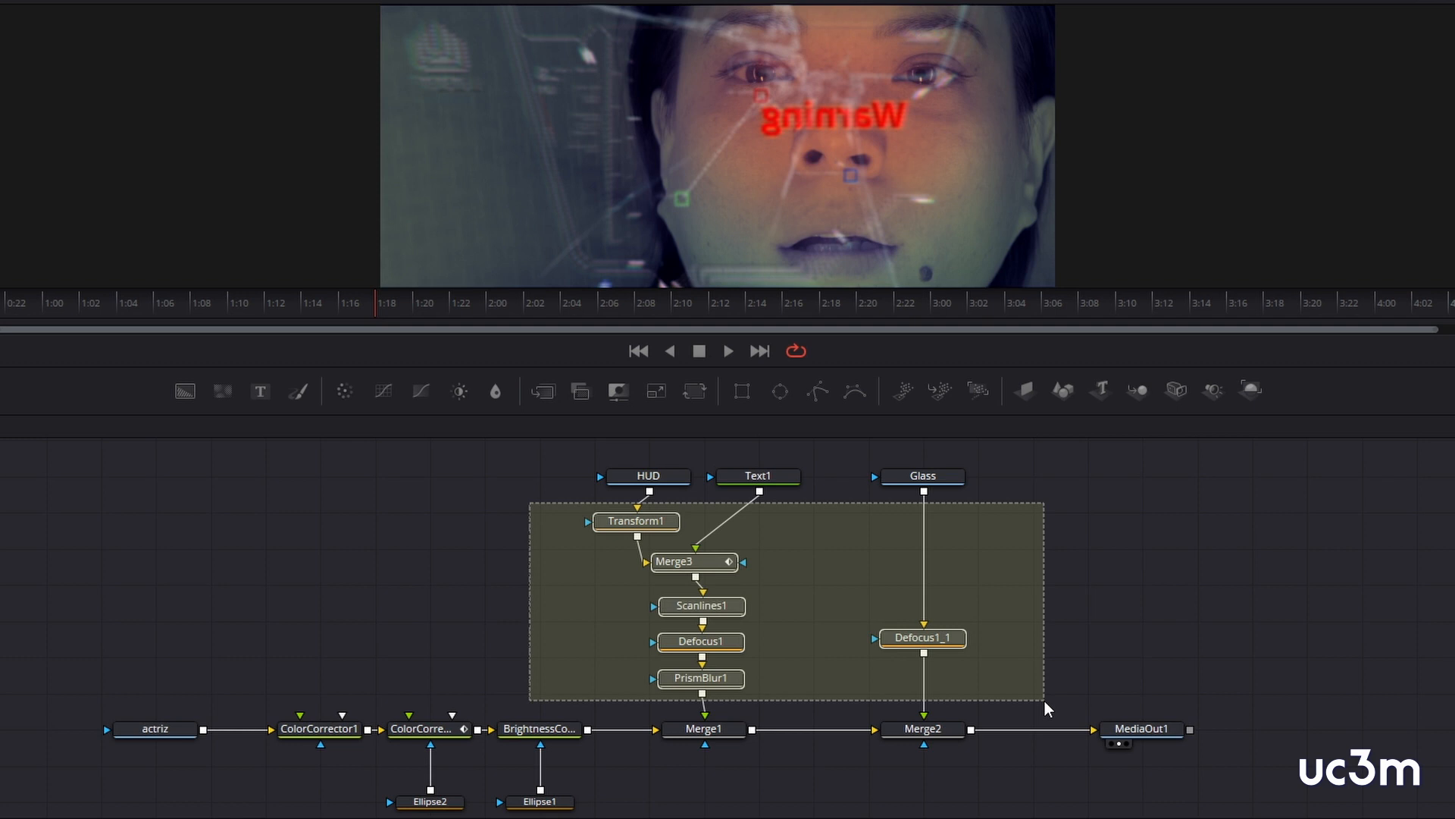
drag(1044, 701, 1045, 701)
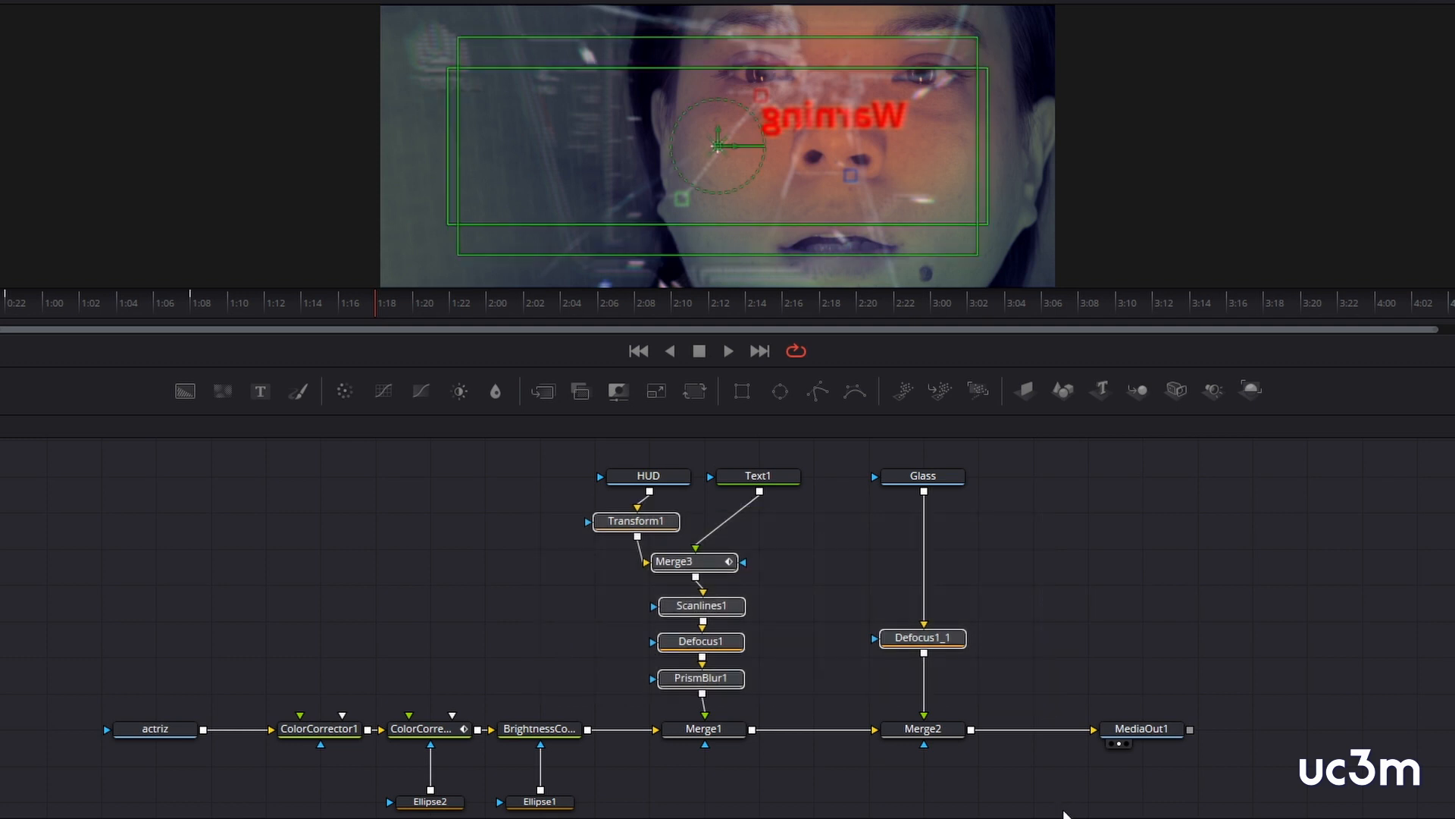
drag(1064, 811, 298, 450)
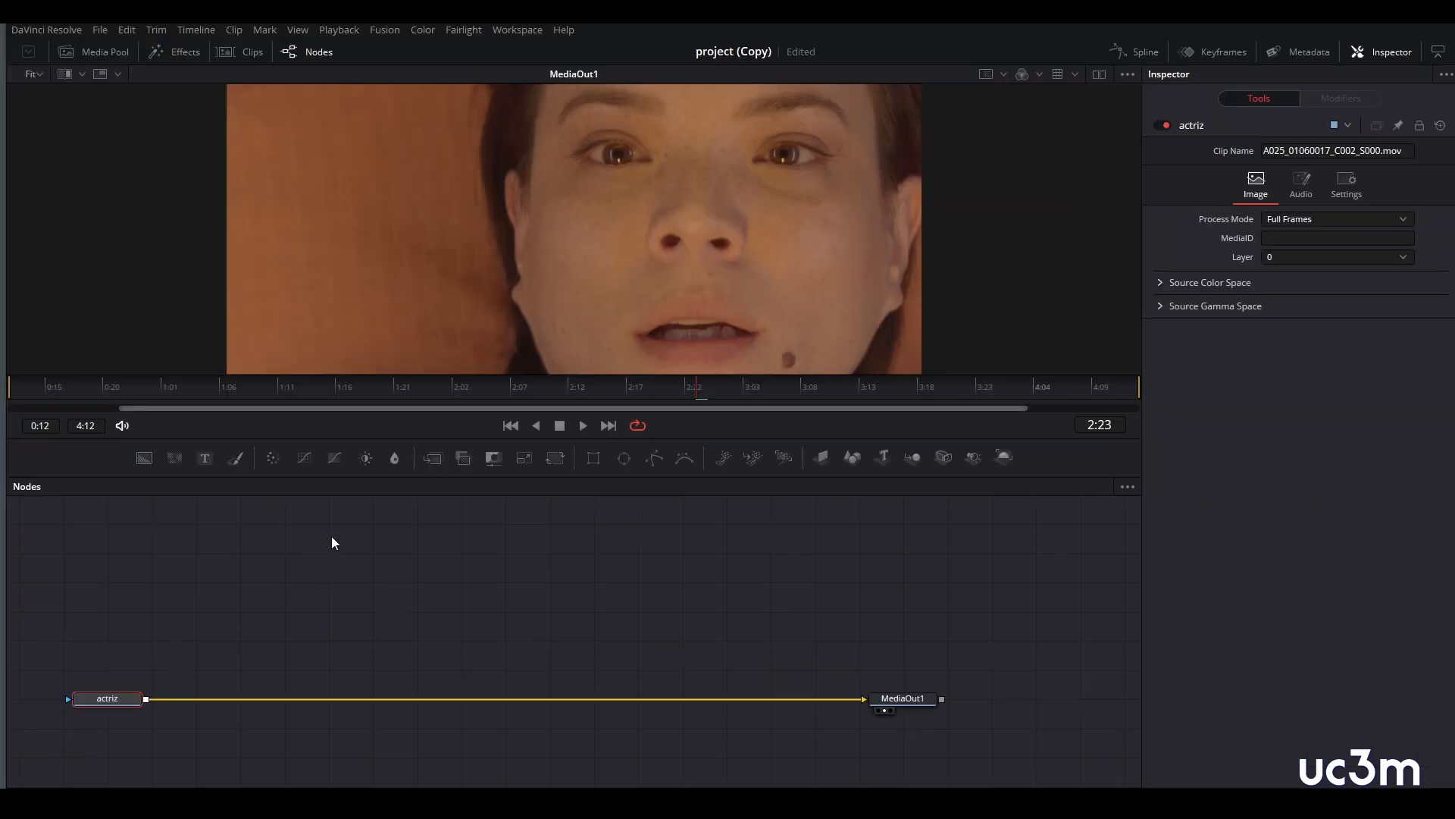
Add a ColorCorrector after the actriz node and tint its shadows blue, with tint about 0.67 and strength 1.0.
click(272, 456)
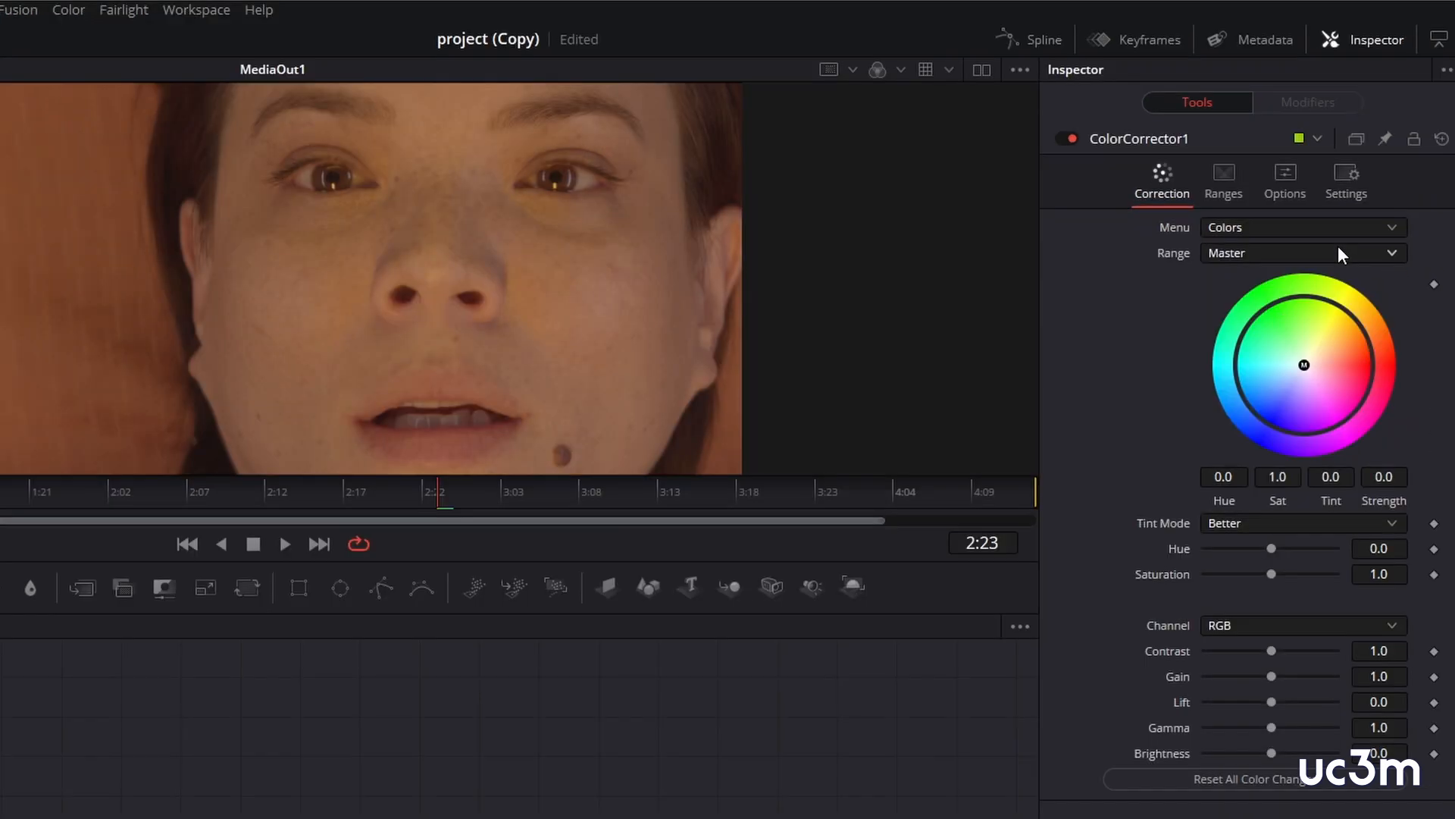
click(1362, 210)
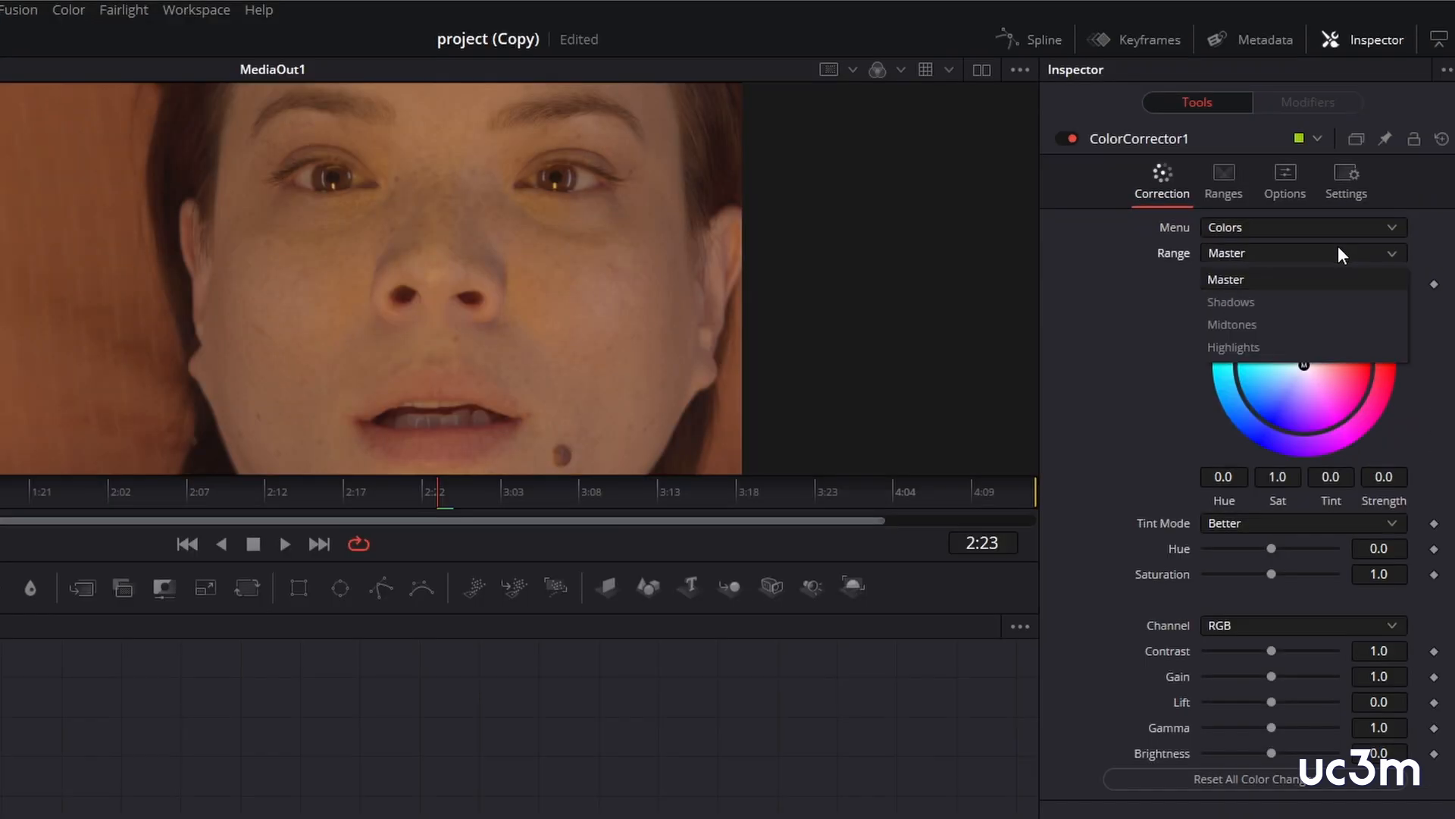
click(1322, 251)
drag(1304, 372, 1267, 442)
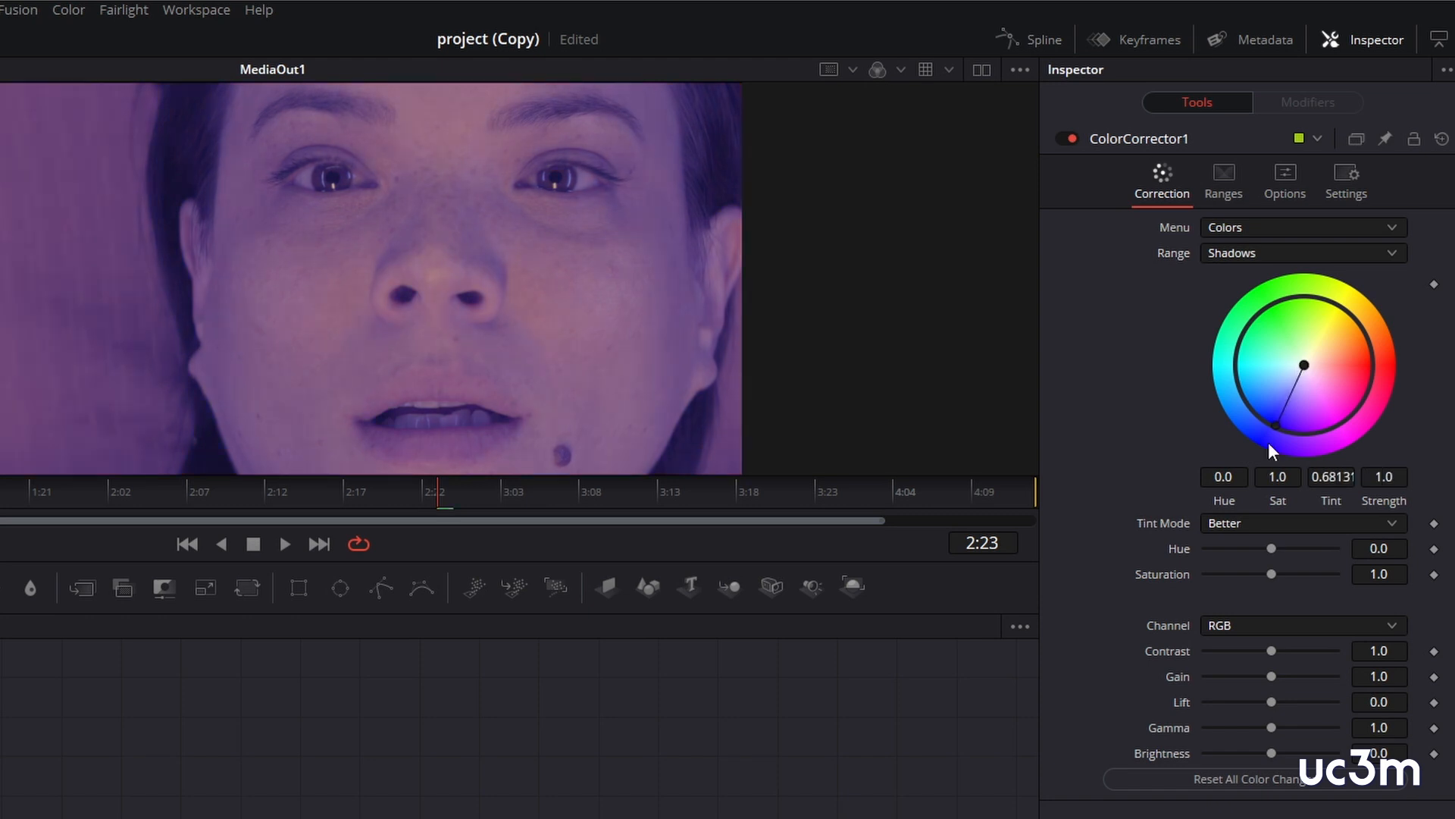
Tint the color corrector's midtones green, with tint about 0.29 and strength about 0.38.
click(1384, 258)
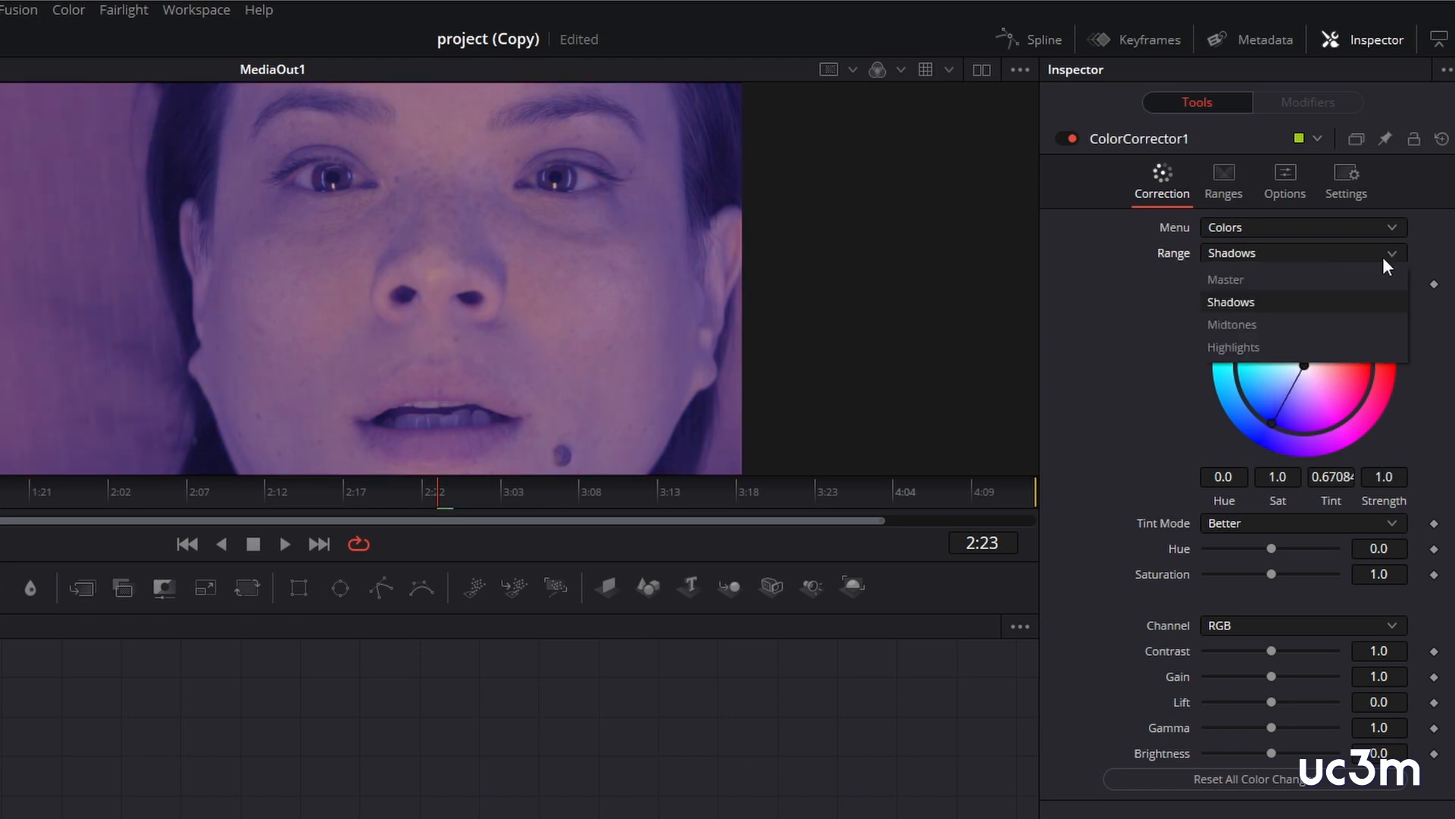
click(1291, 323)
drag(1304, 365, 1294, 325)
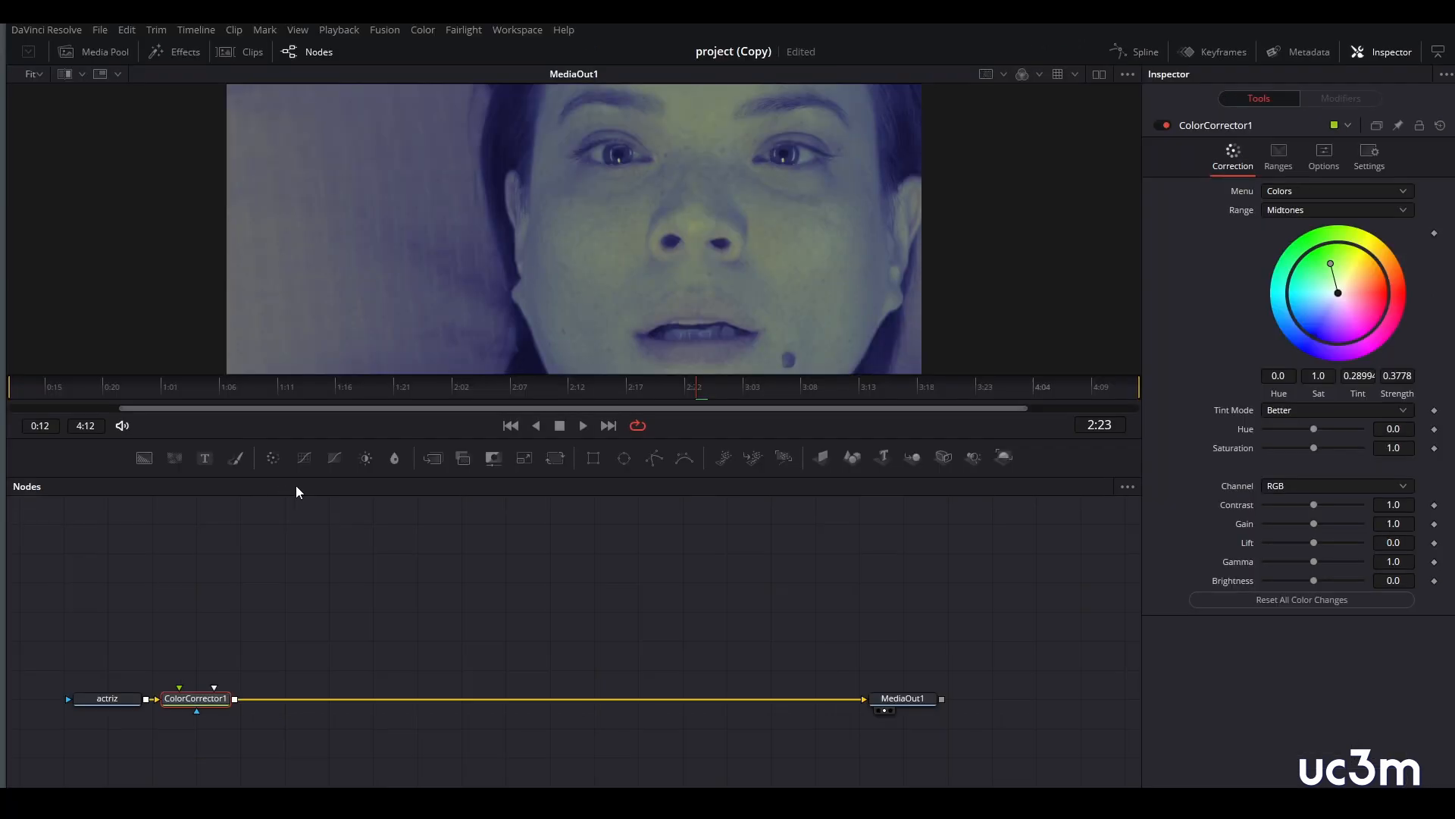
Add a BrightnessContrast node after the color corrector with an ellipse mask centred on the face, width 0.646 and height 0.5.
click(365, 462)
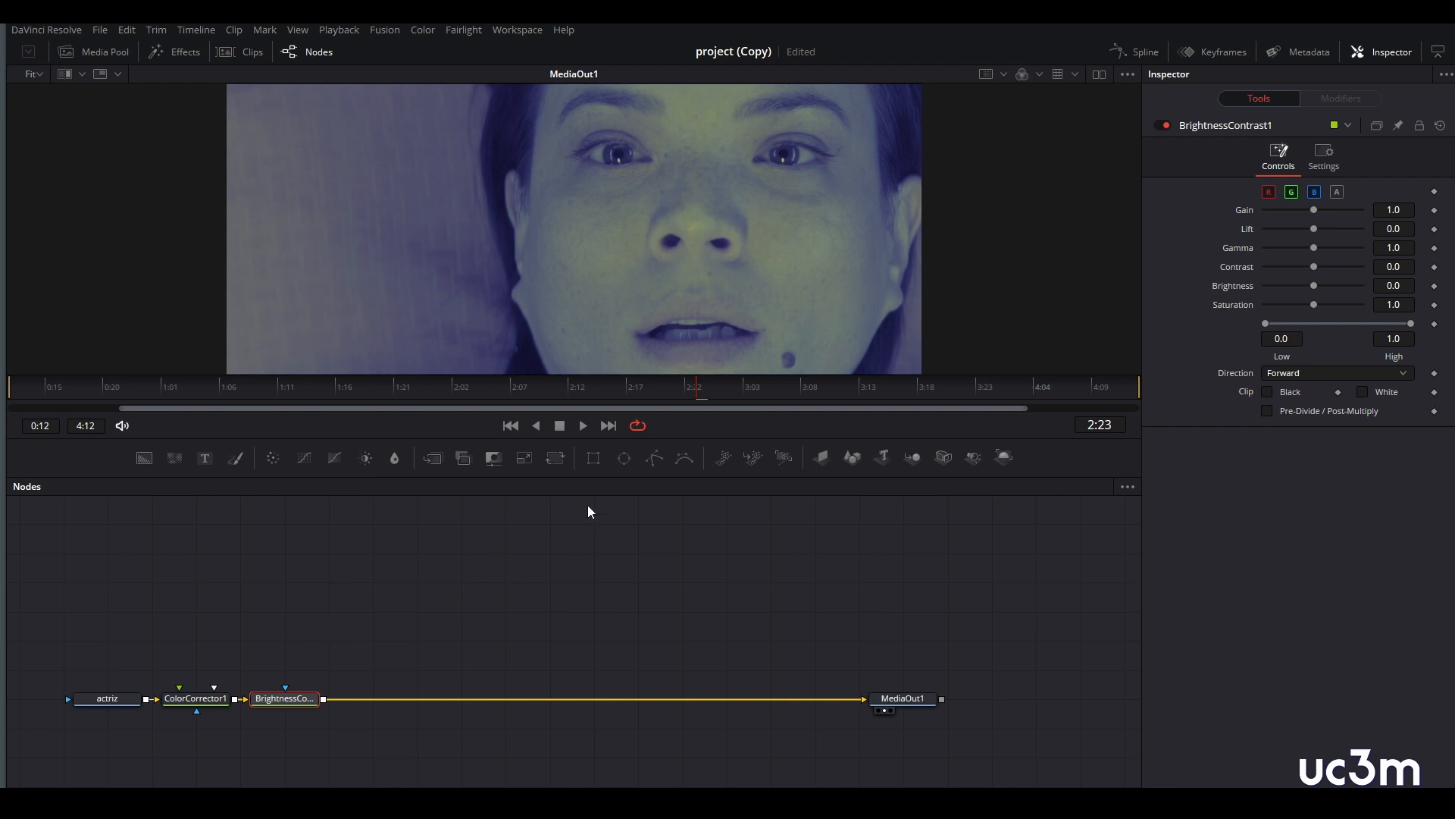
click(625, 459)
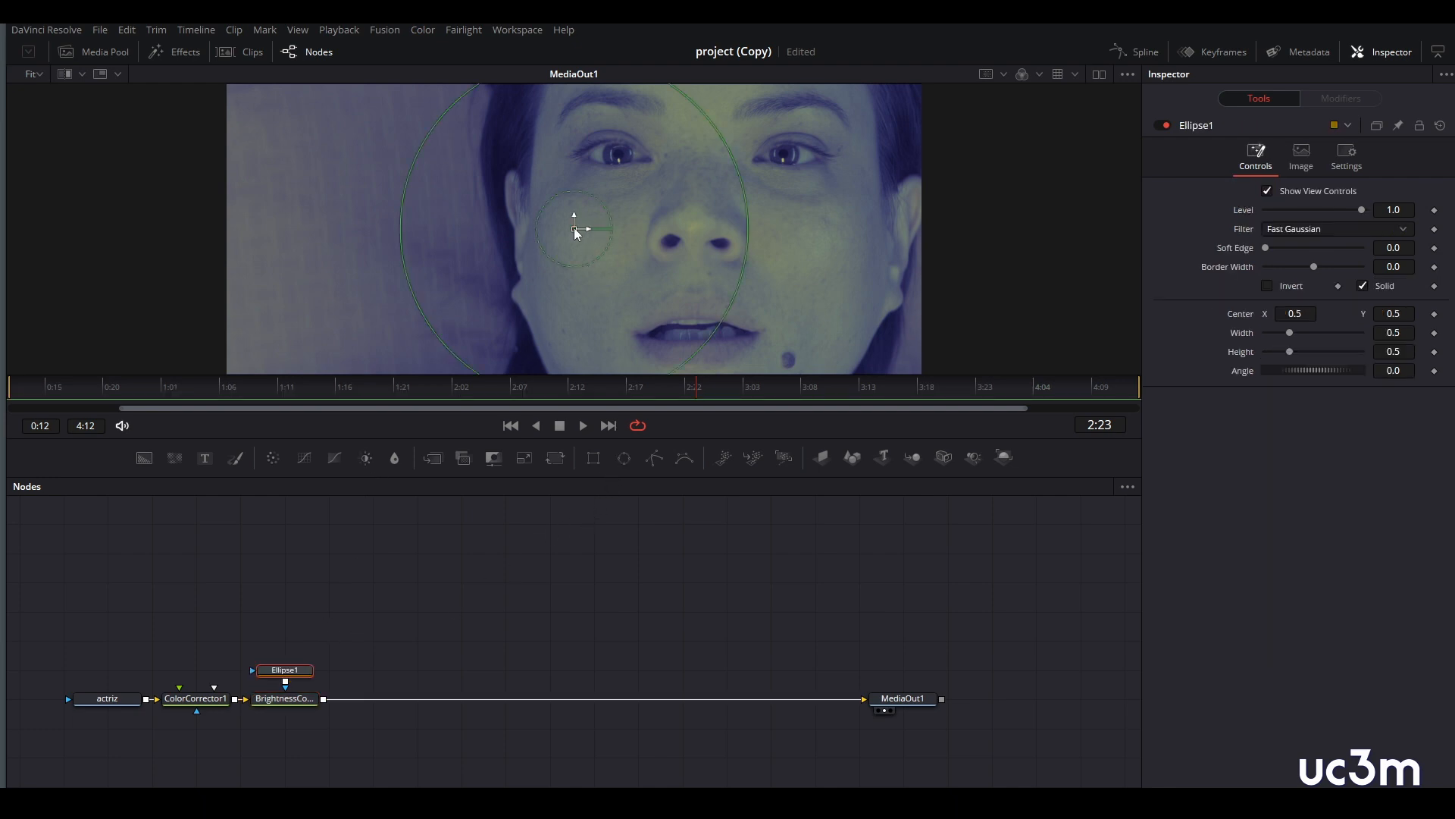
drag(576, 228, 685, 221)
scroll(963, 154, down, 2)
drag(1289, 333, 1293, 333)
drag(1289, 351, 1292, 352)
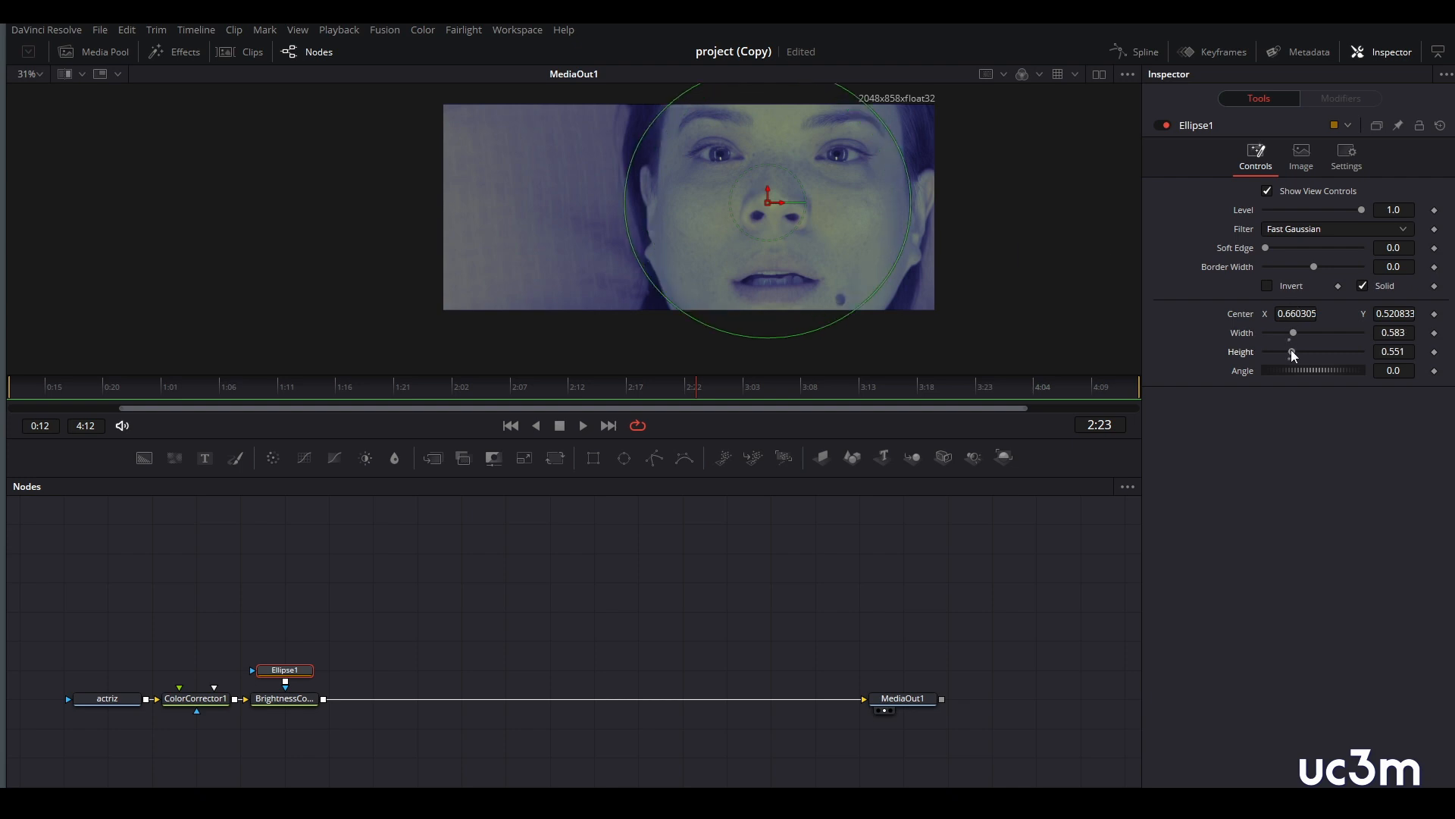
Set the BrightnessContrast node's brightness to -0.22, and invert its ellipse mask with a soft edge of 0.2.
click(284, 699)
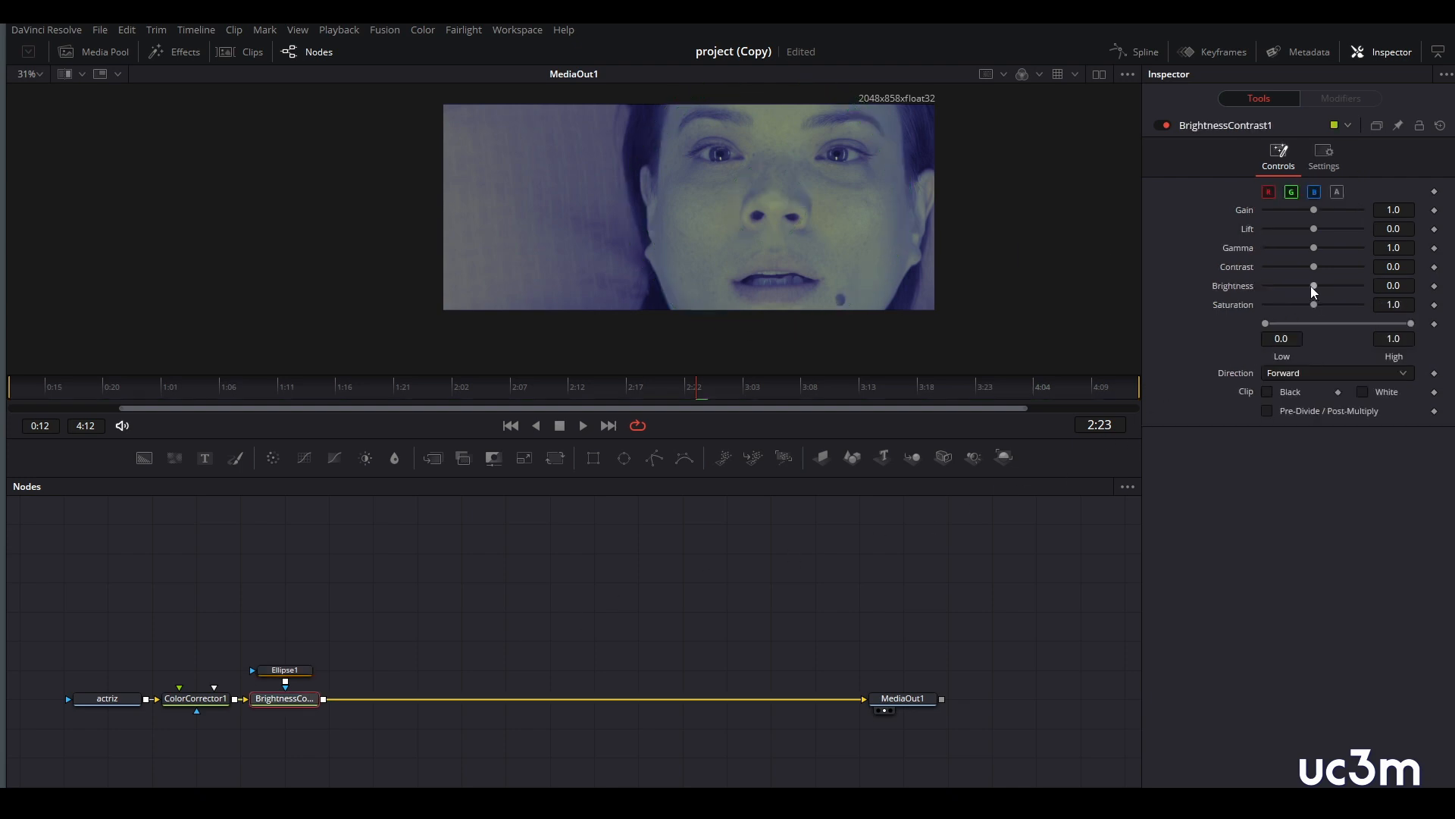
mouse_move(1311, 285)
mouse_down()
mouse_move(1281, 288)
mouse_move(1300, 288)
mouse_up()
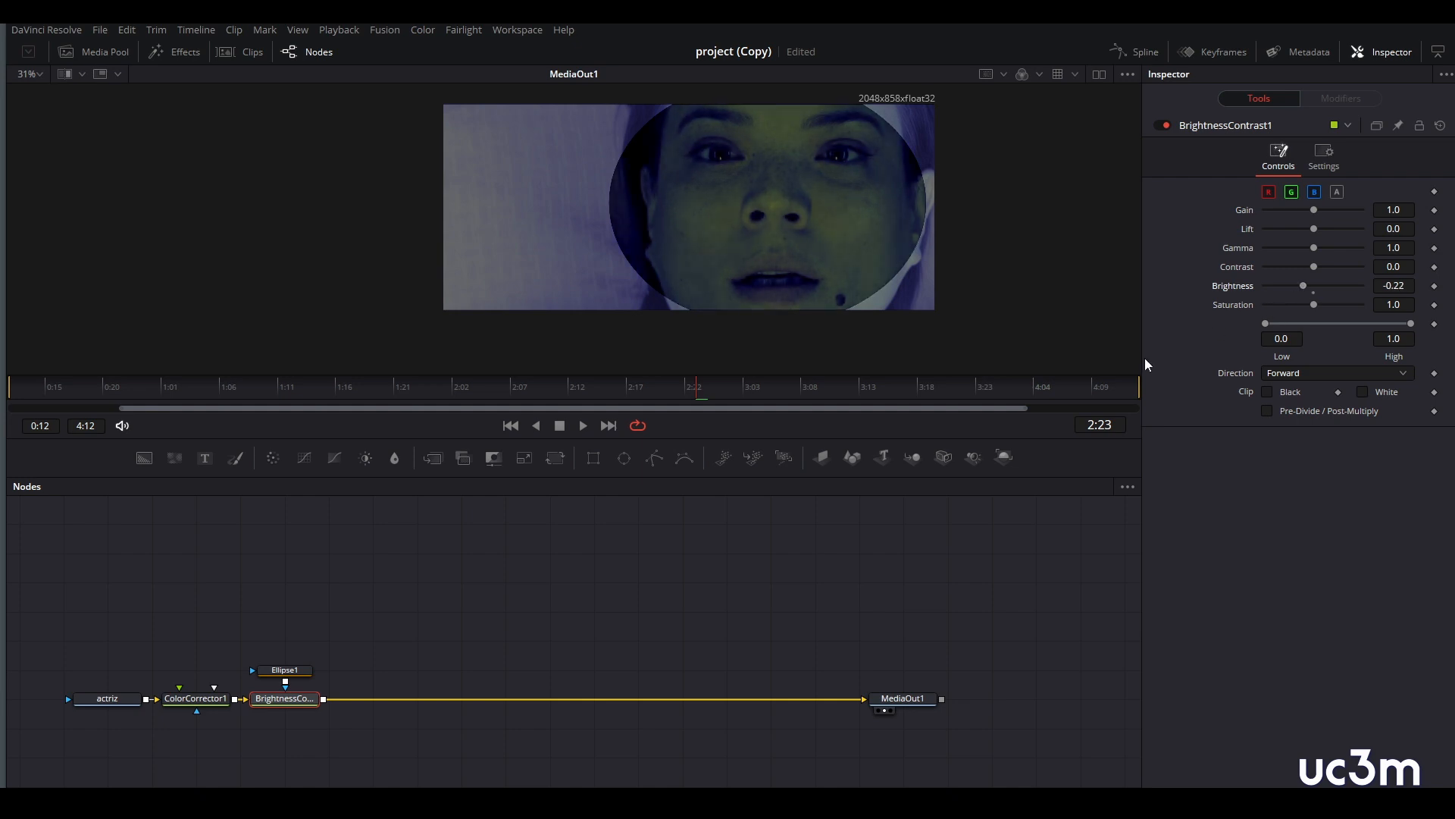
click(283, 671)
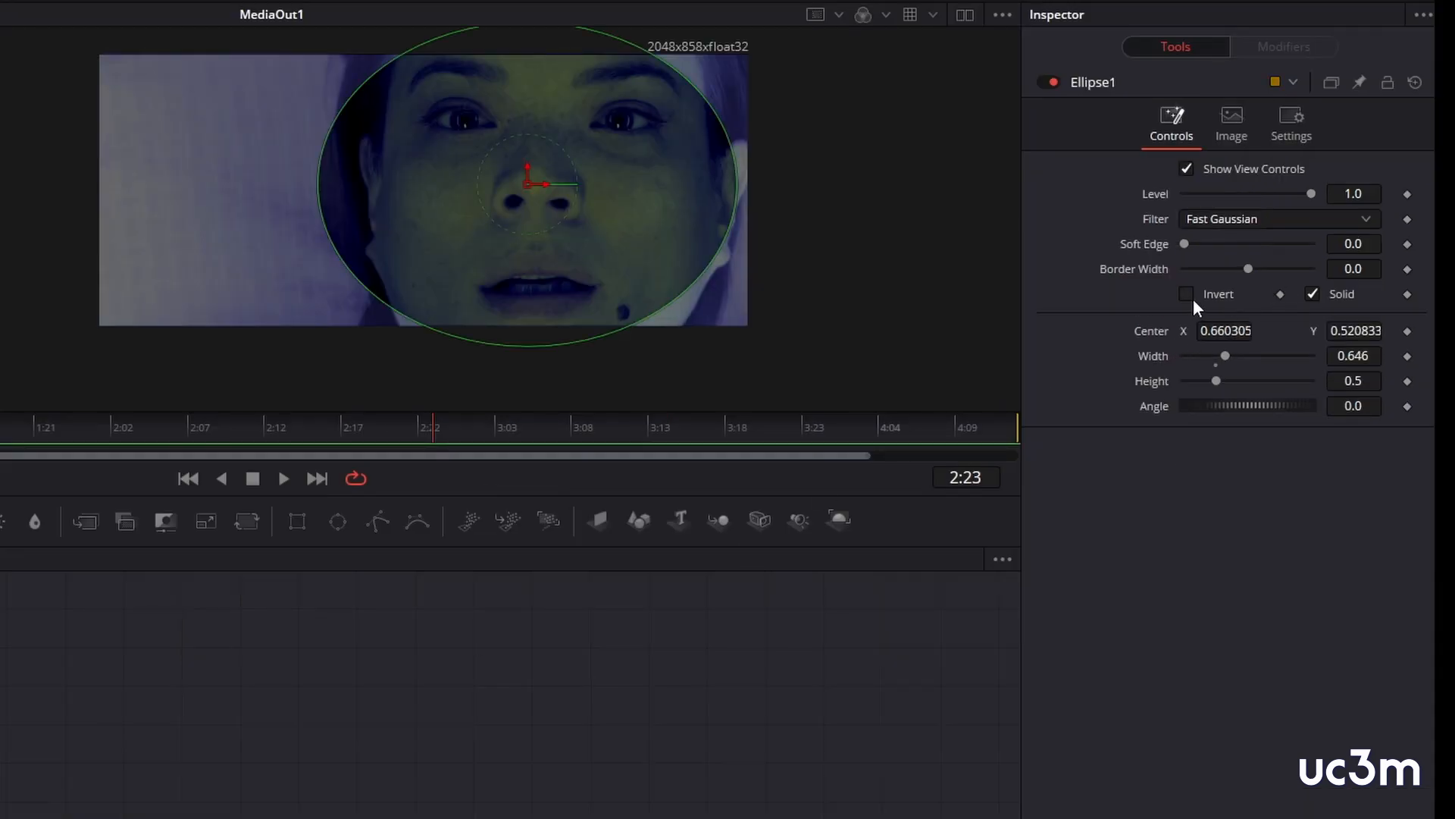
click(1186, 295)
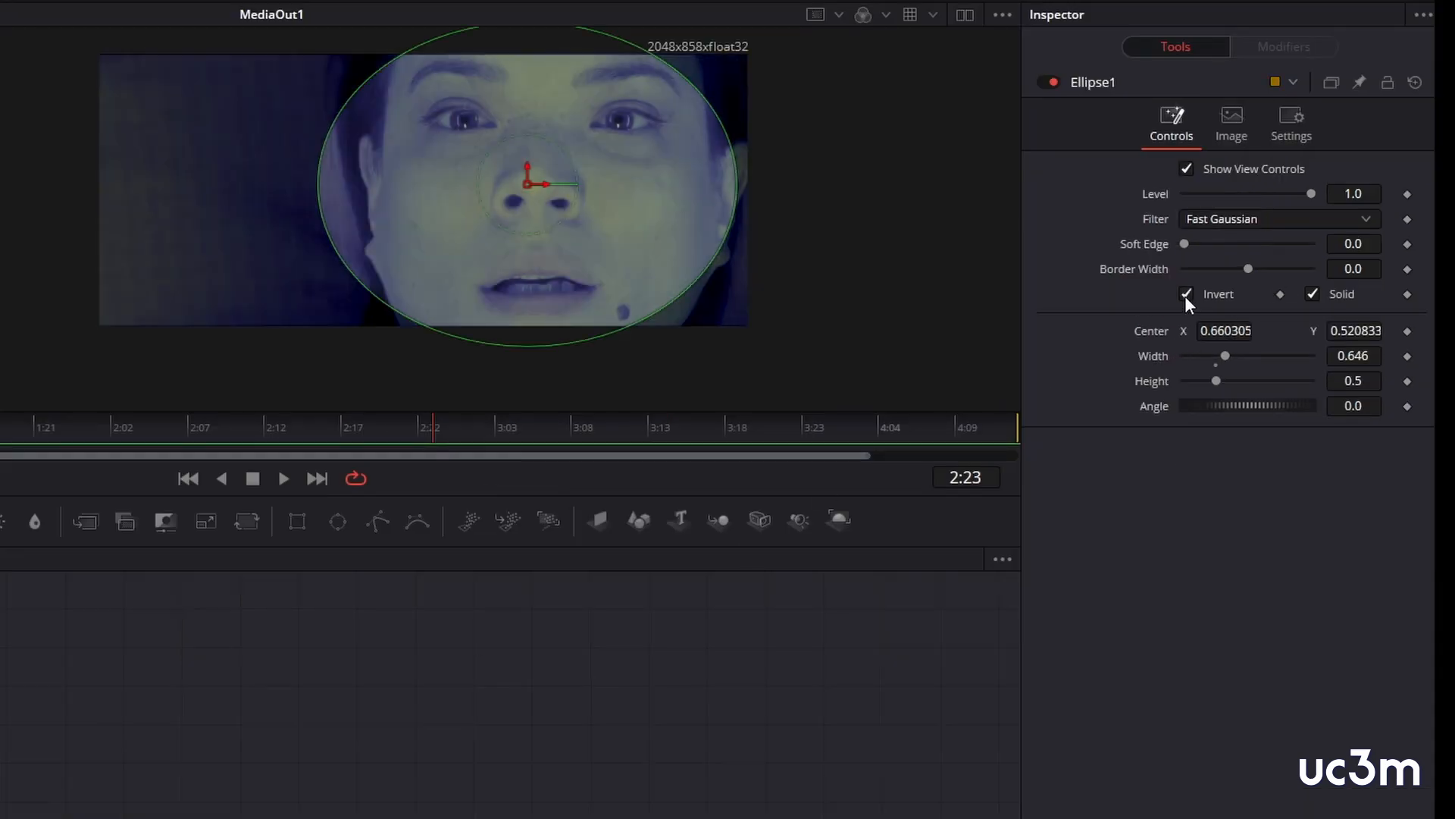
drag(1182, 244, 1346, 244)
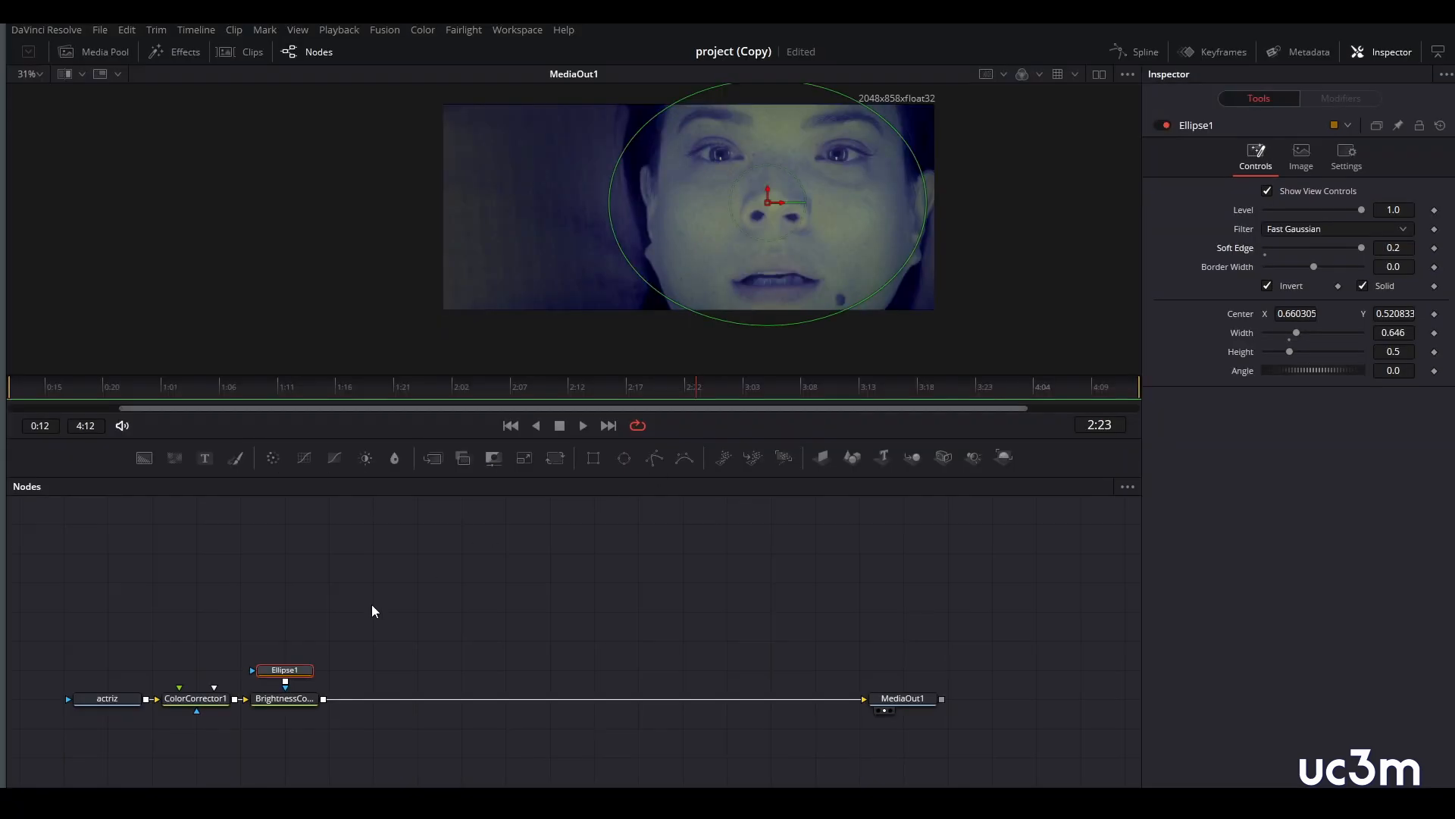
Adjust the BrightnessContrast node to a brightness of -0.19 and a saturation of 0.56.
click(285, 698)
drag(1316, 303, 1292, 311)
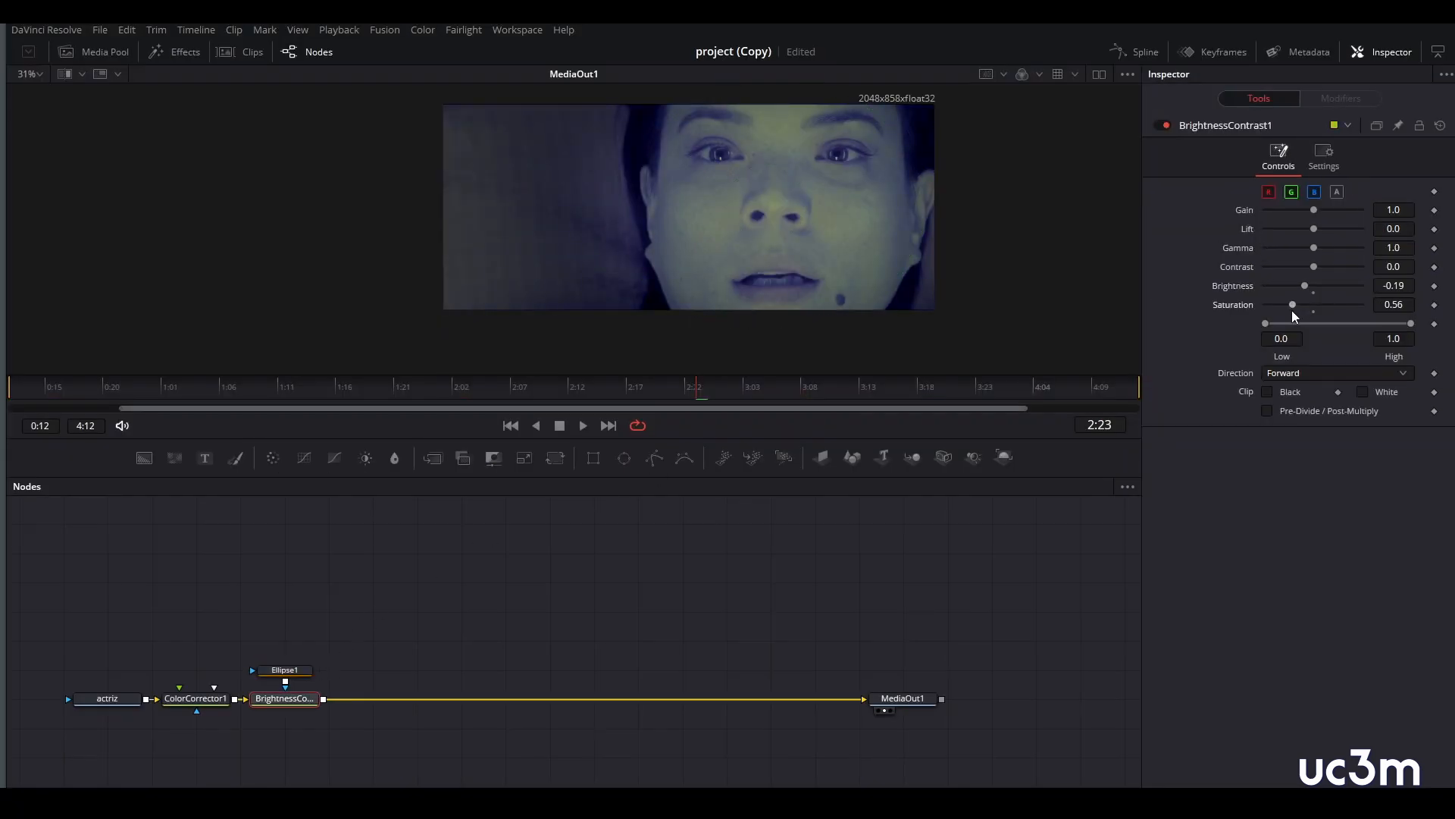
Add the HUD image sequence and Glass.jpg from the media pool to the node graph, above the main node chain.
click(106, 53)
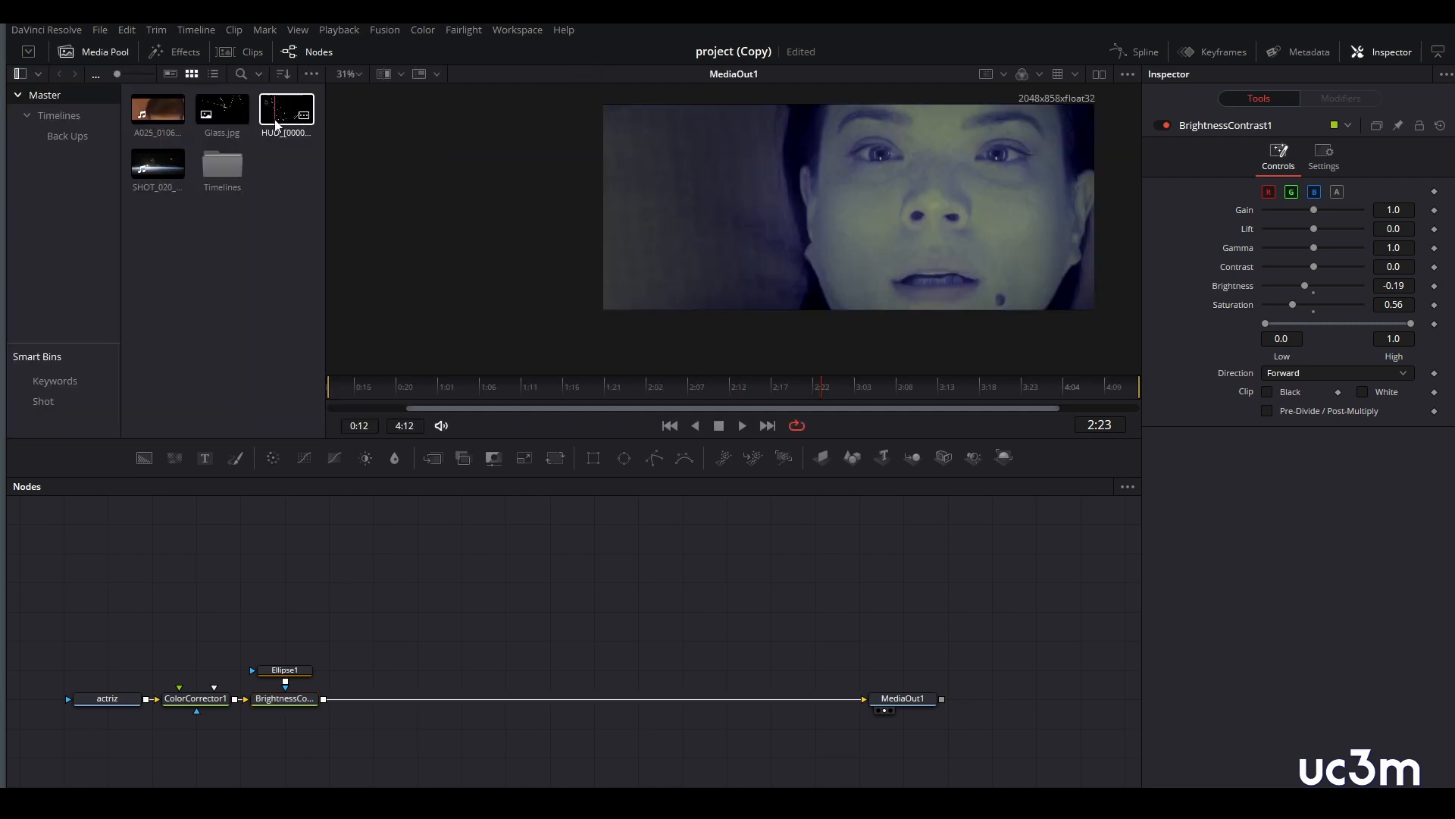
drag(276, 123, 372, 553)
drag(220, 114, 504, 553)
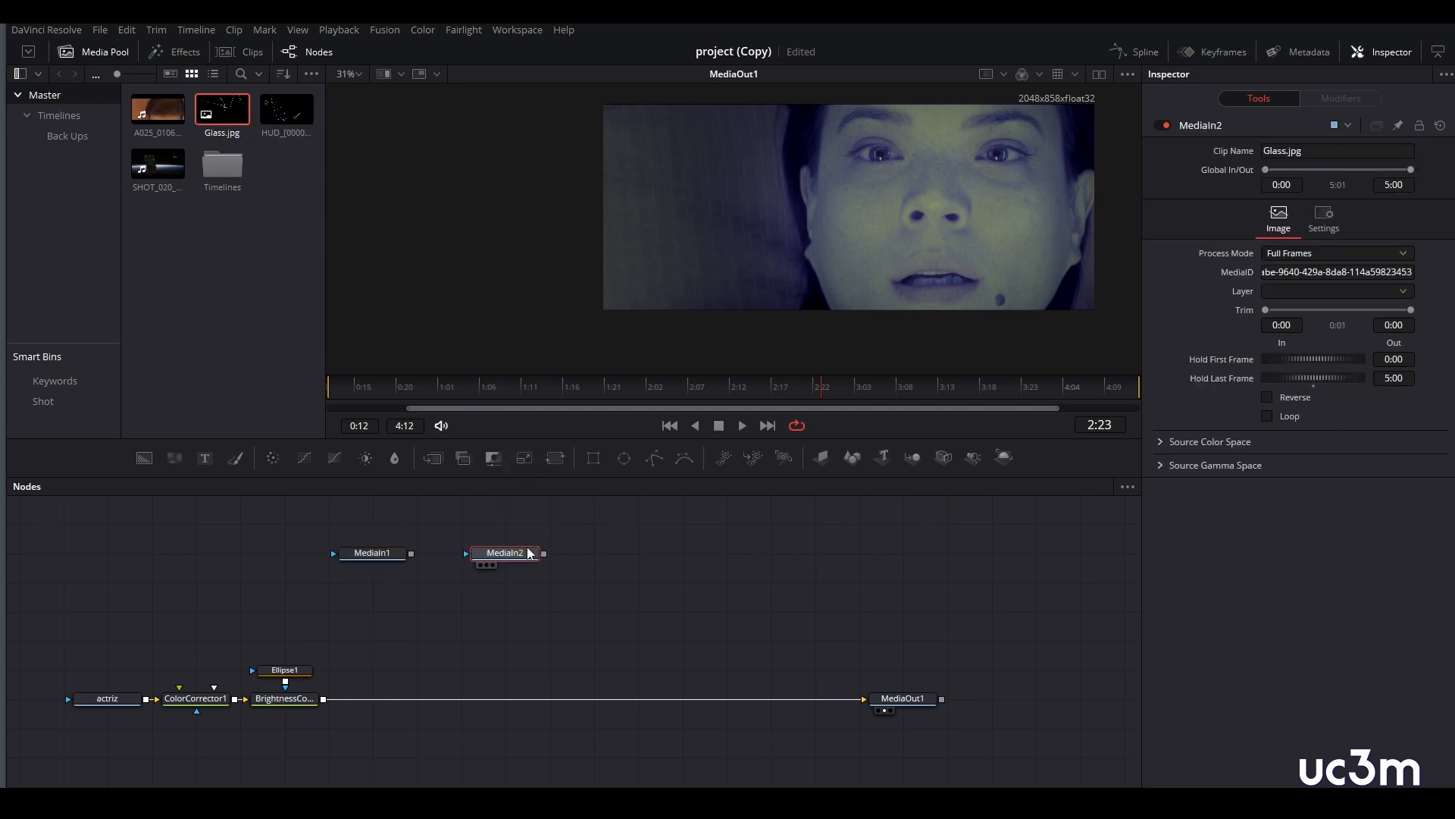
Rename the HUD image sequence node to HUB.
click(394, 553)
key(F2)
text(H)
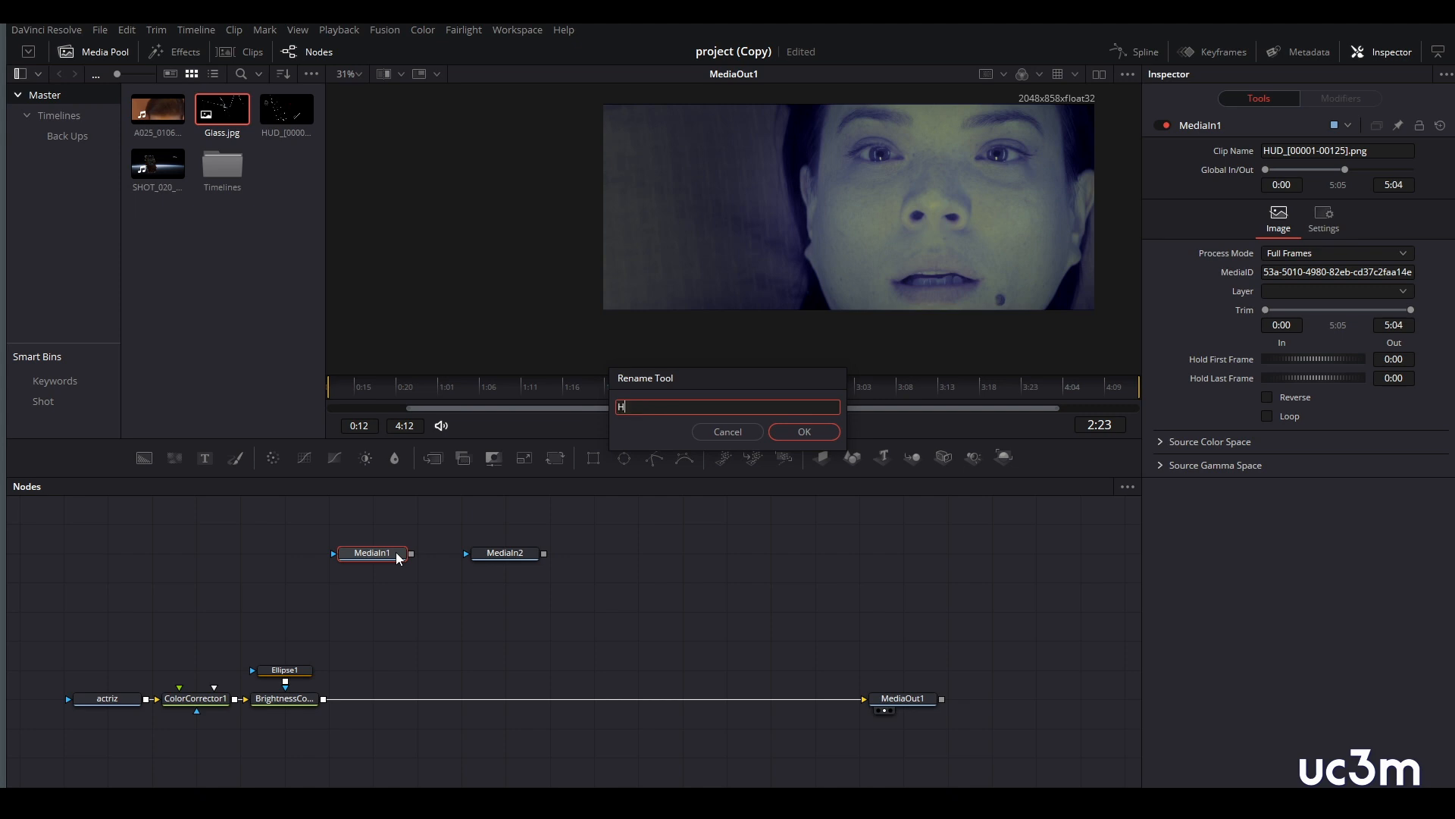
text(UB)
key(Return)
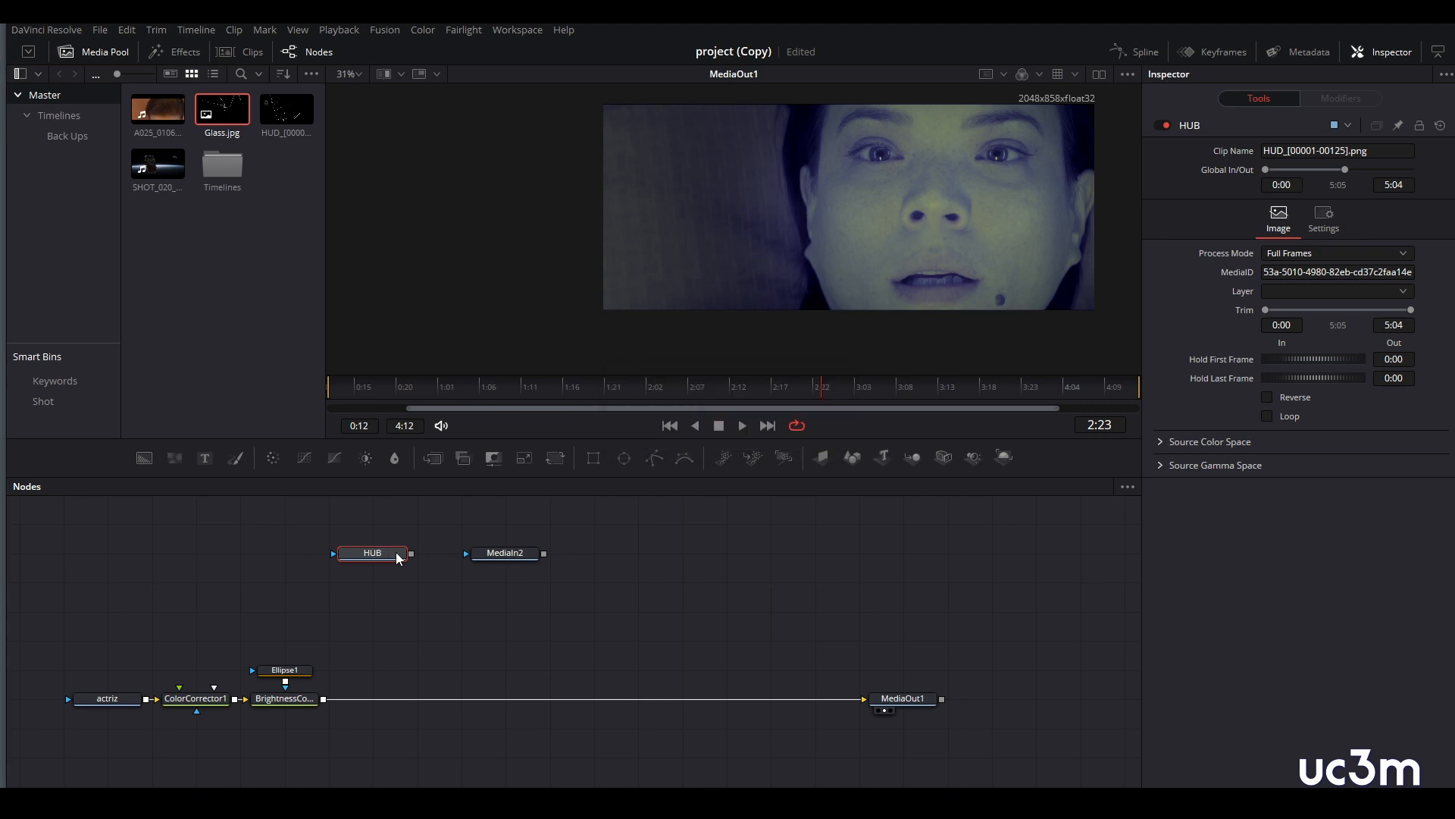
Rename the Glass.jpg media node to Glass.
click(506, 554)
key(F2)
text(Gl)
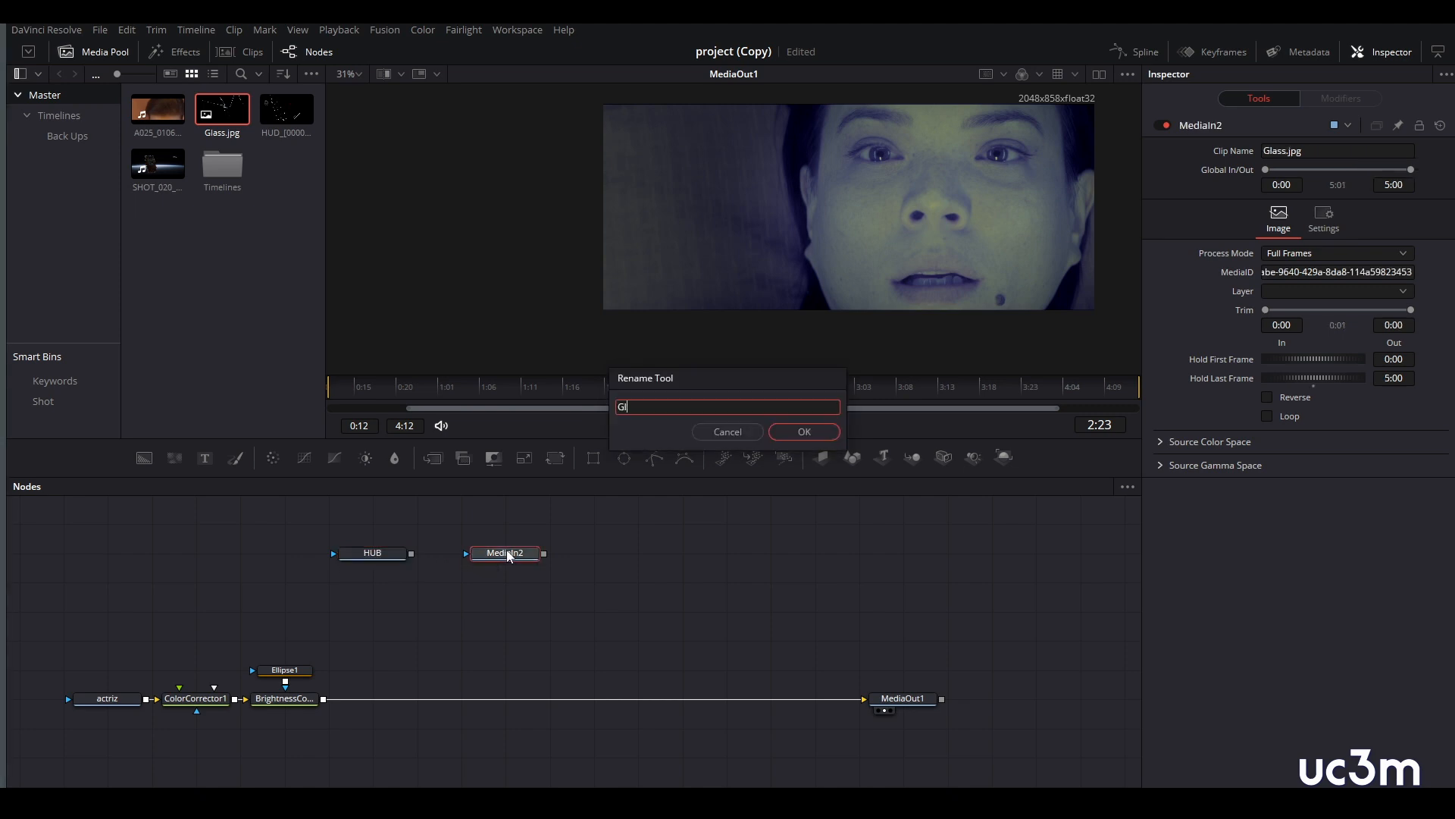
text(ass)
key(Return)
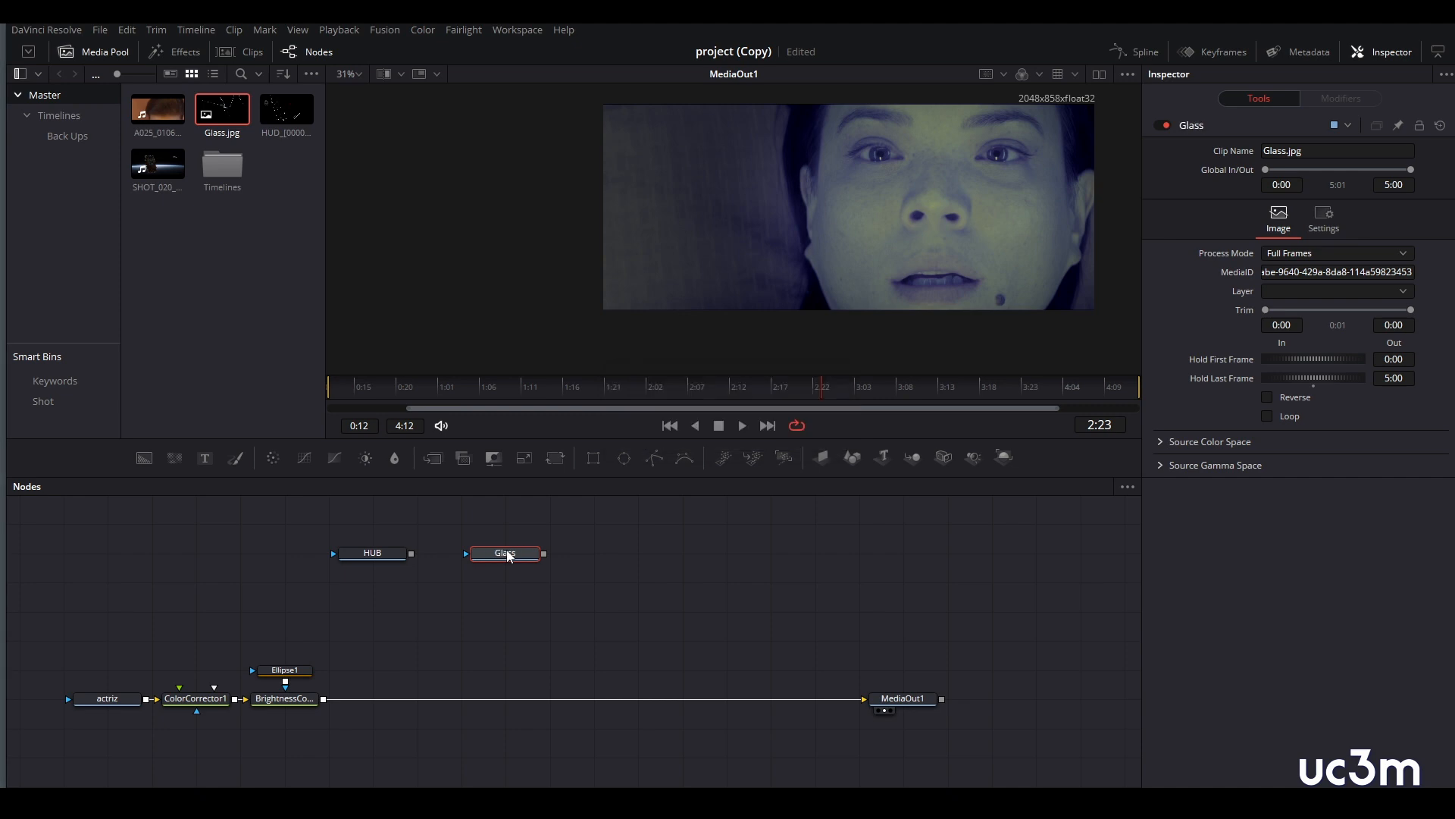
Merge HUB and Glass in that order over the main chain after BrightnessContrast, and set the glass merge's apply mode to Screen.
drag(410, 553, 342, 695)
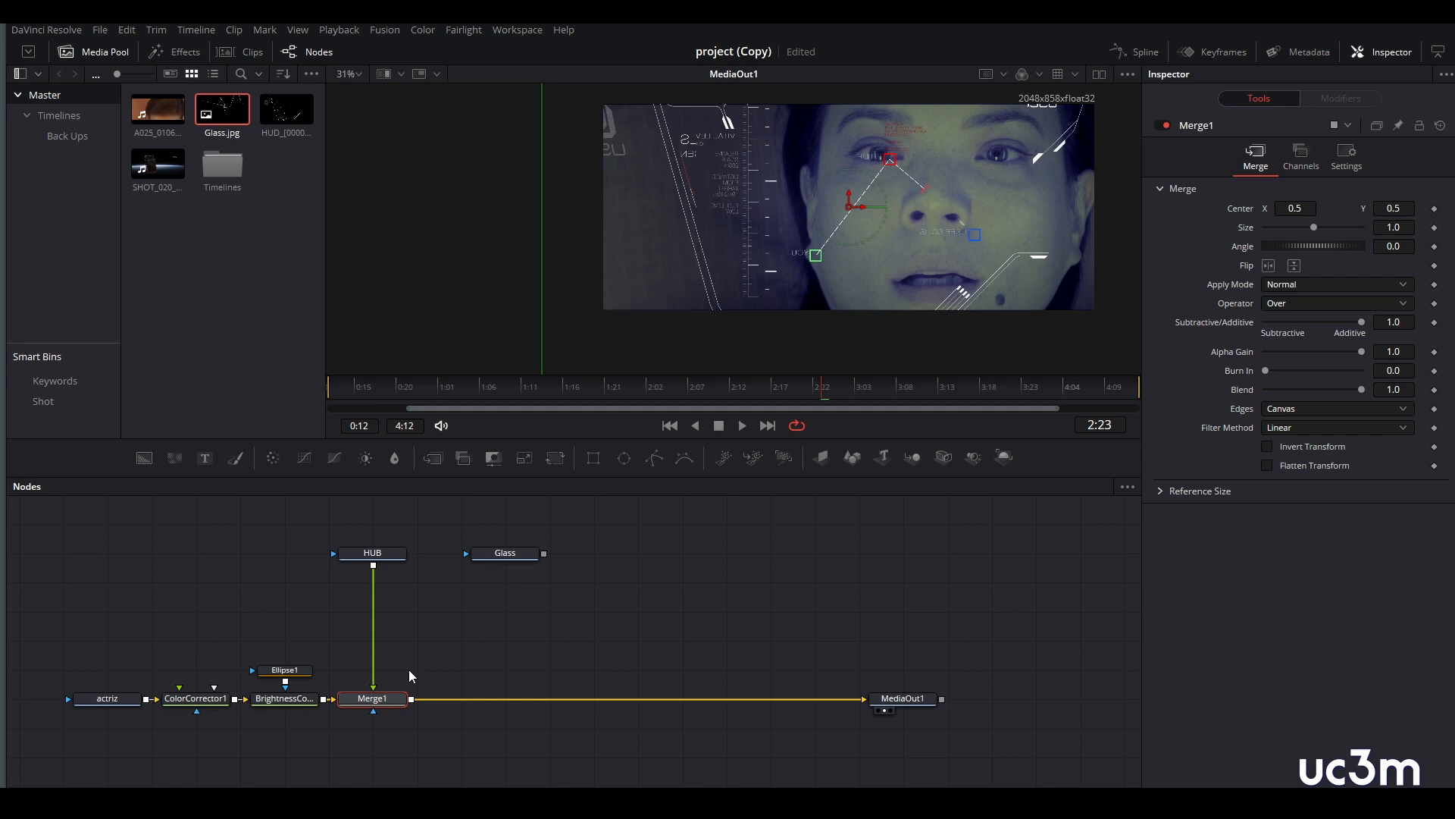
drag(544, 554, 413, 704)
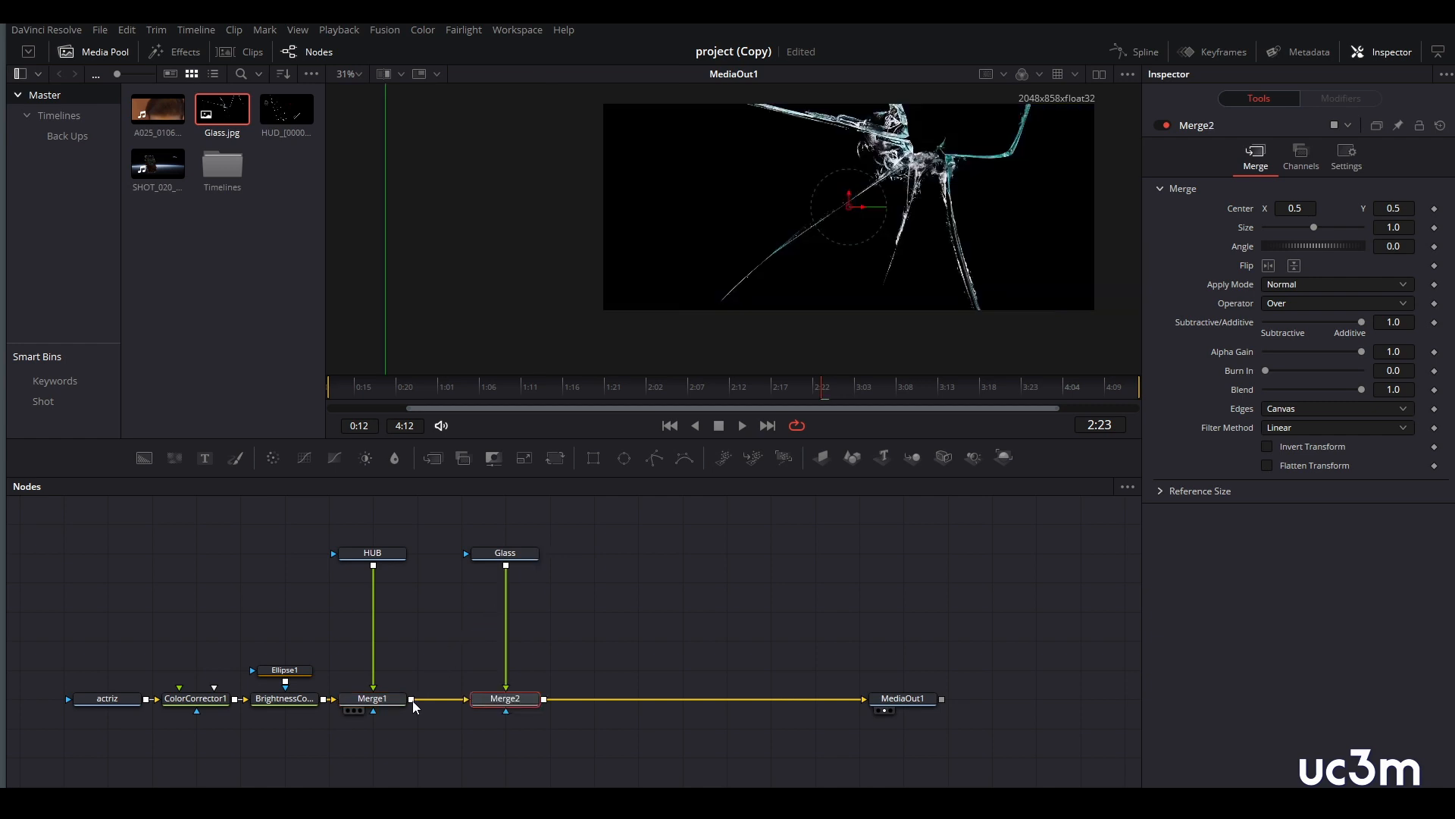
scroll(827, 301, up, 2)
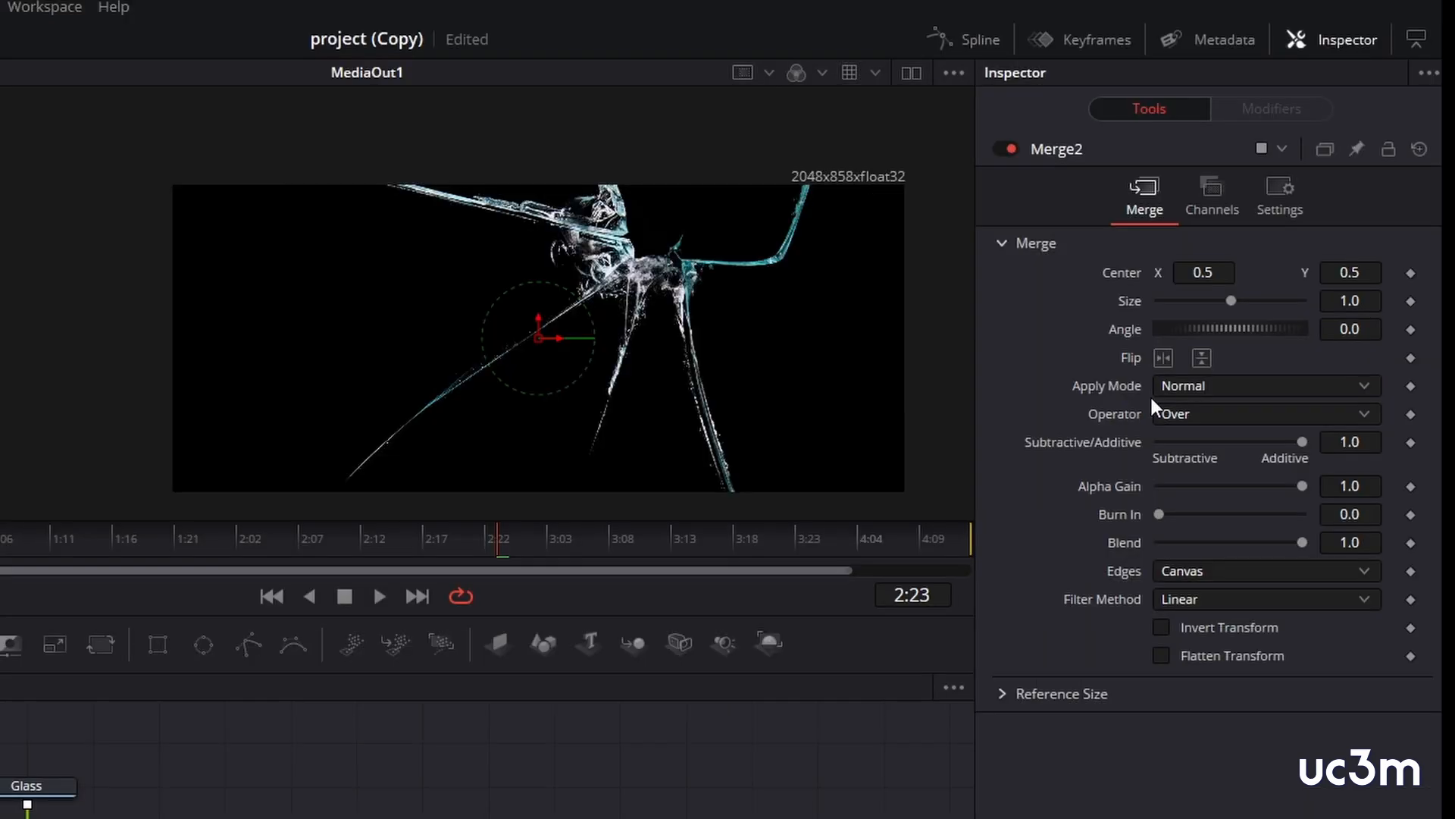
click(1366, 388)
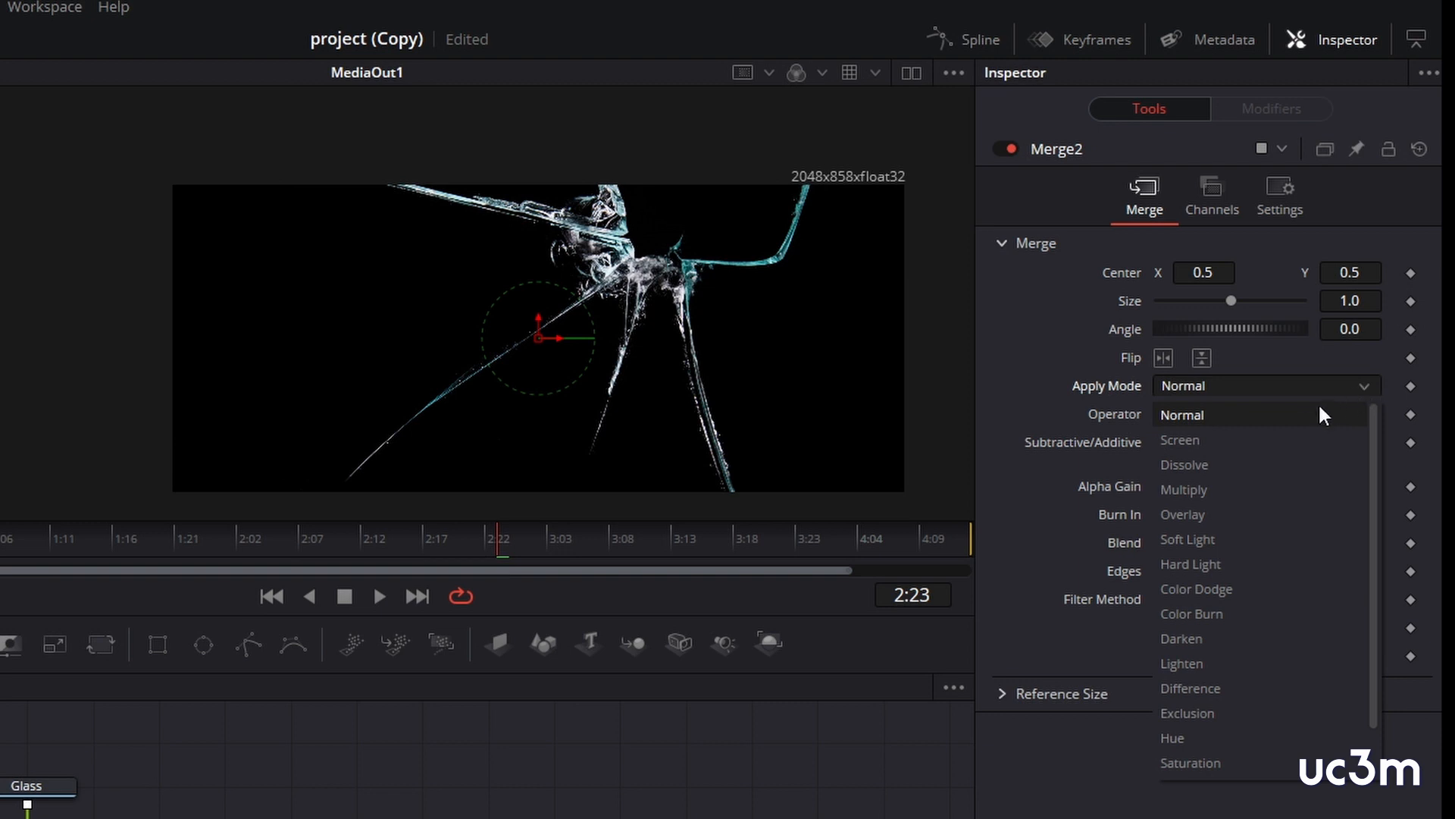
click(1272, 440)
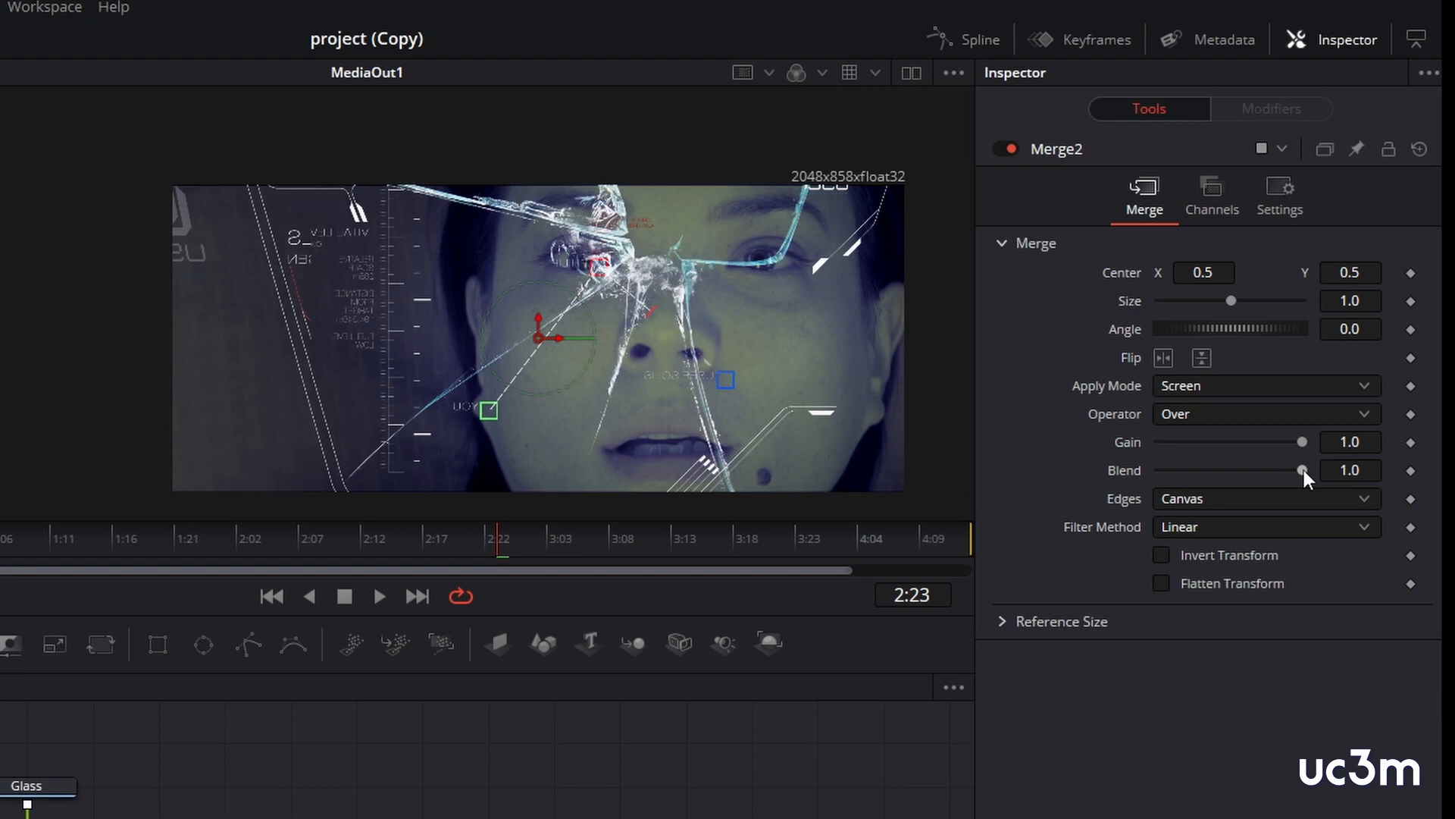
Lower the glass merge's blend so the cracks turn faint, and set the HUD merge's blend to 0.48.
drag(1361, 340, 1322, 341)
drag(1244, 475, 1205, 473)
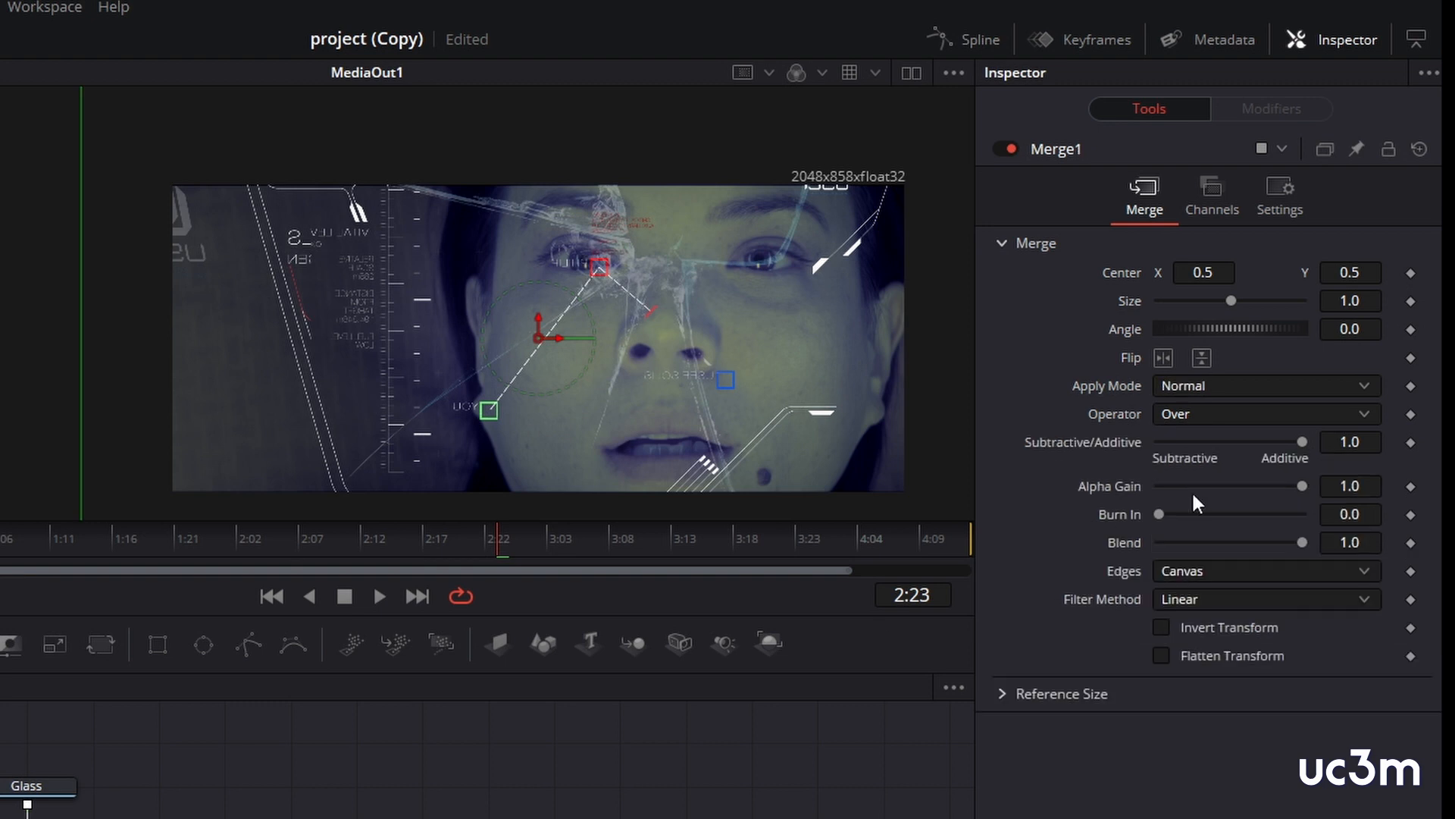
drag(1299, 539, 1226, 541)
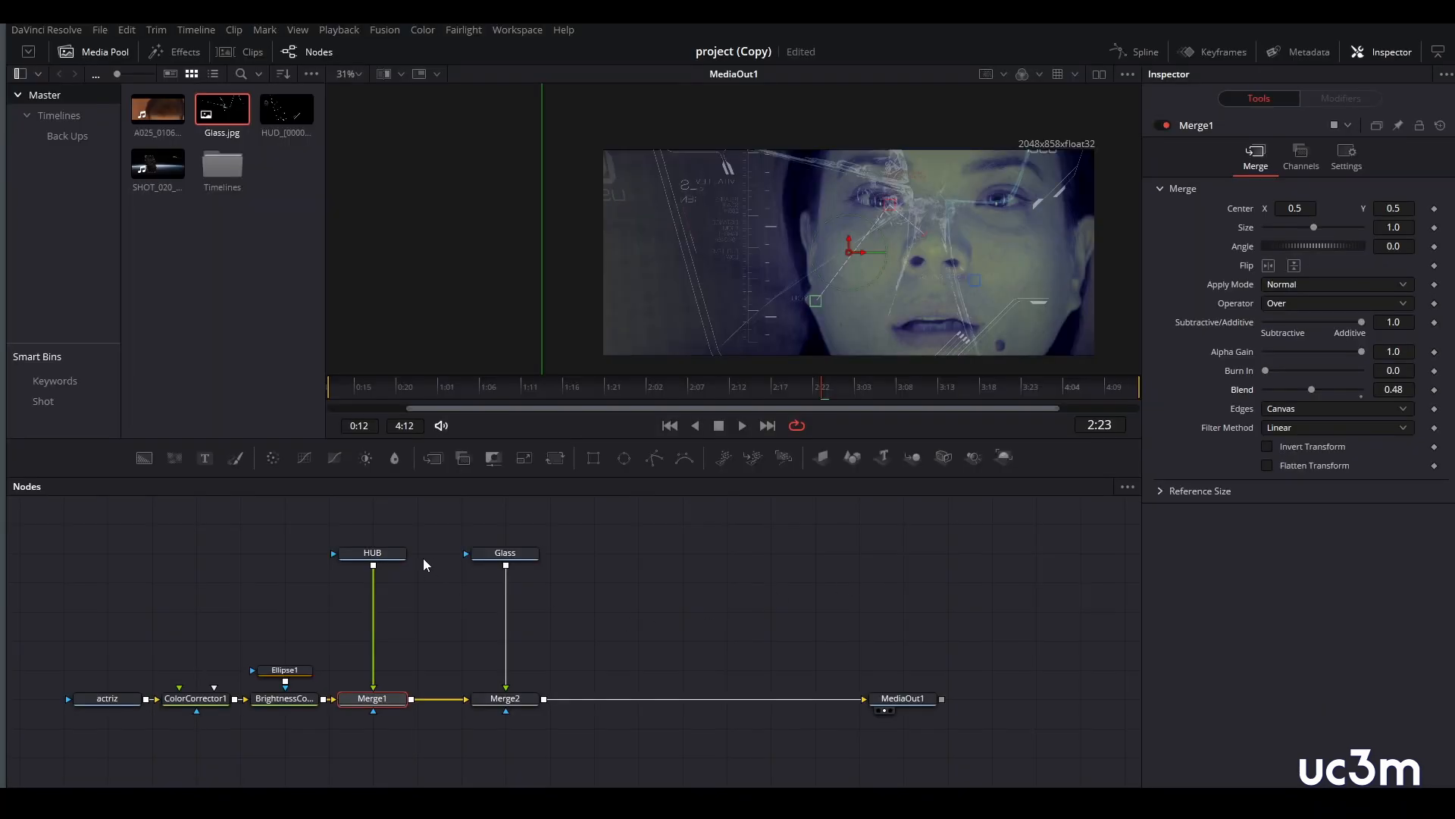
Add a Transform node after HUB, scale the HUD down slightly and shift it a little right and down over the face.
click(373, 557)
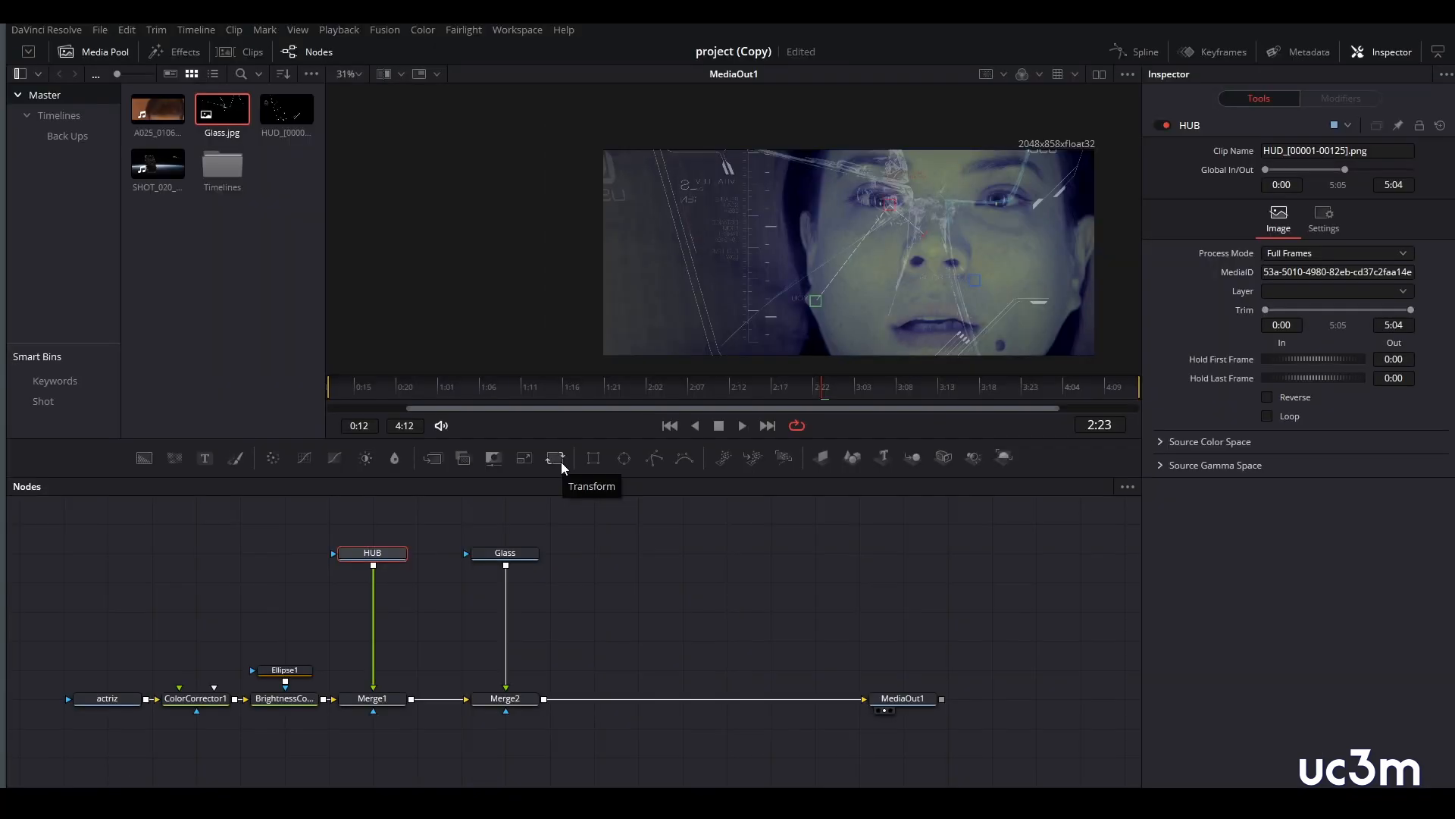
click(556, 458)
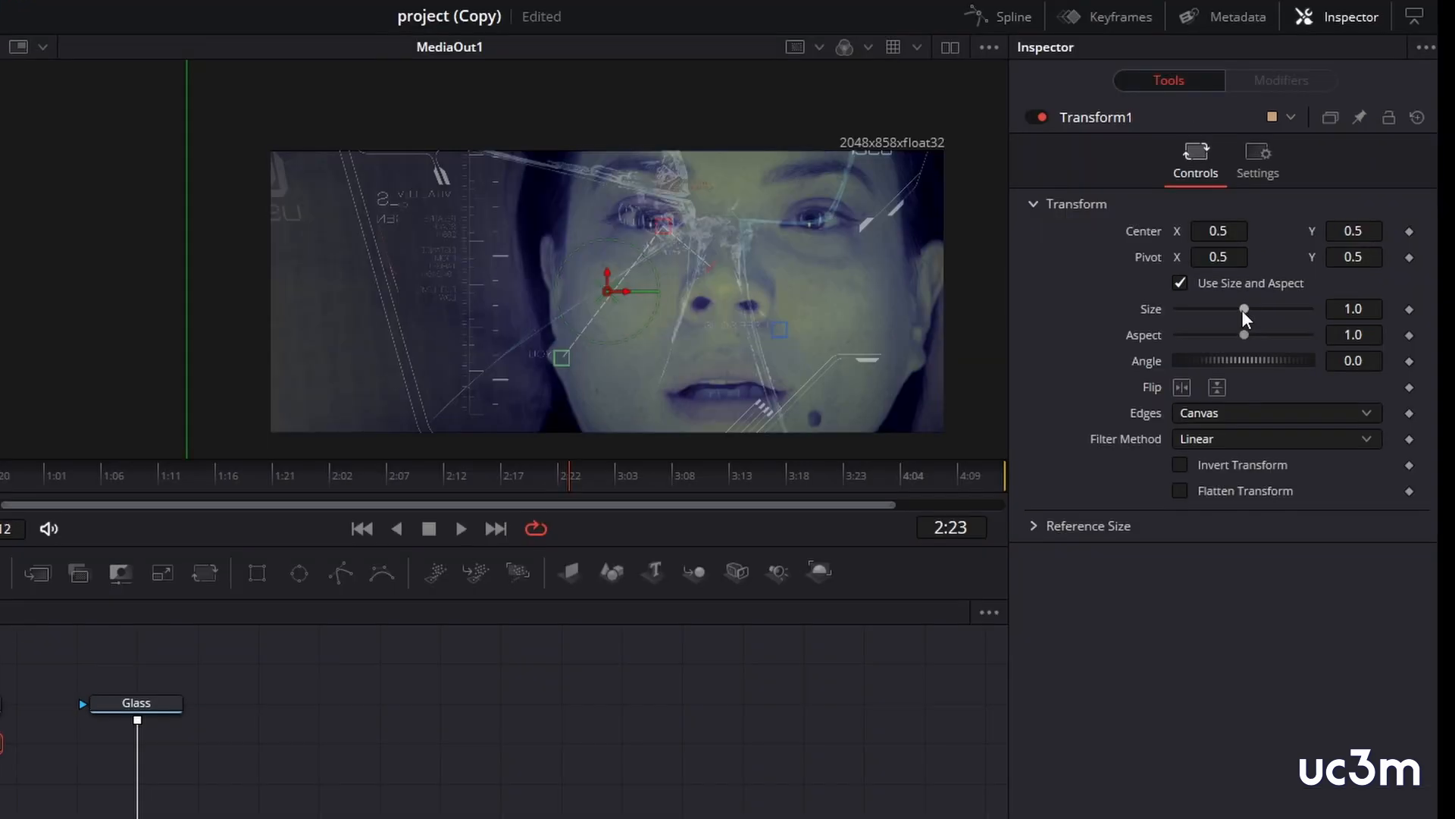
drag(1313, 266, 1304, 269)
drag(1231, 313, 1226, 317)
mouse_move(614, 288)
mouse_down()
mouse_move(629, 297)
mouse_move(646, 279)
mouse_move(630, 299)
mouse_up()
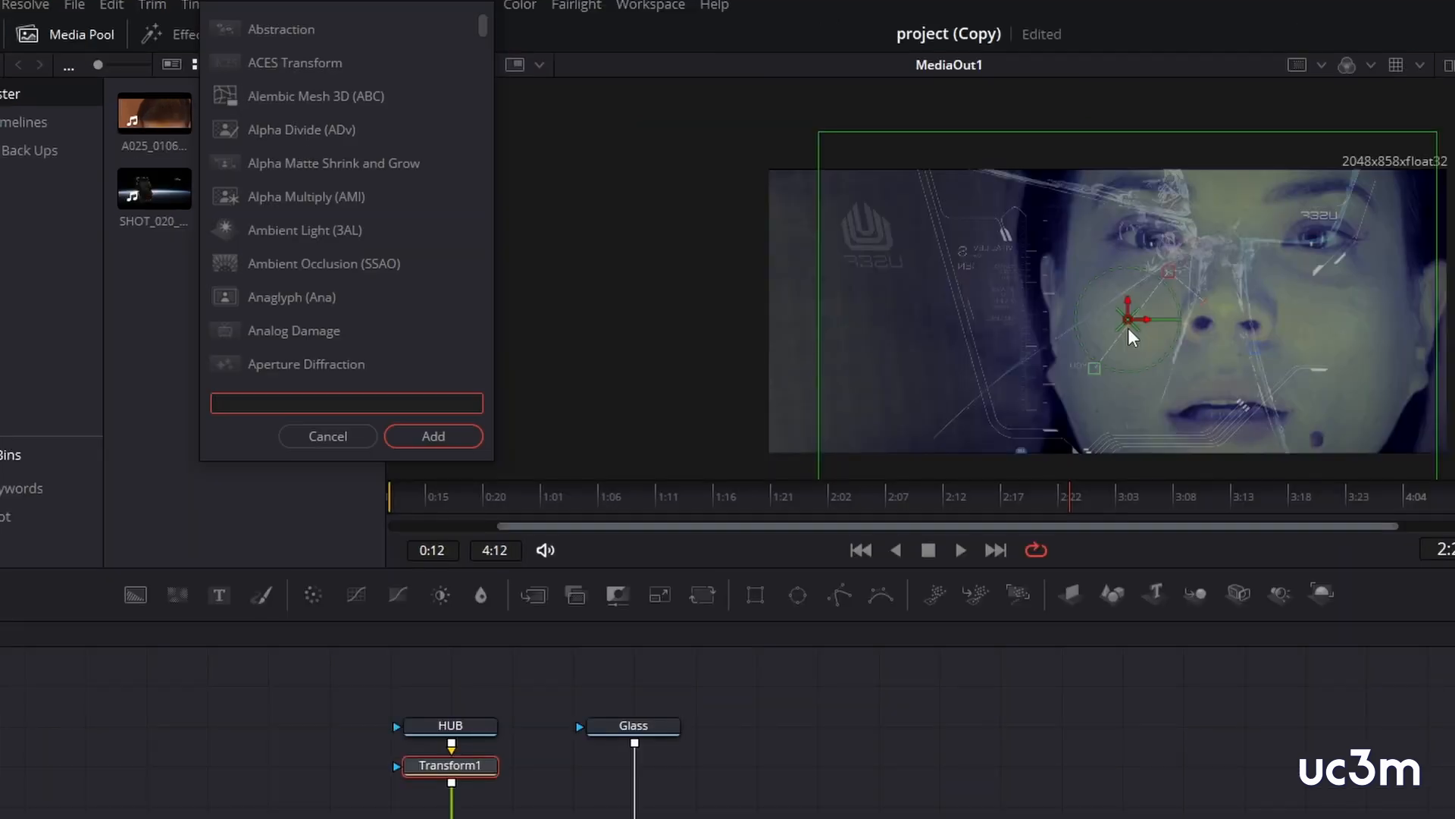
Add a Defocus node after Transform1 with its bloom level at 0, and paste a copy of it after Glass.
text(def)
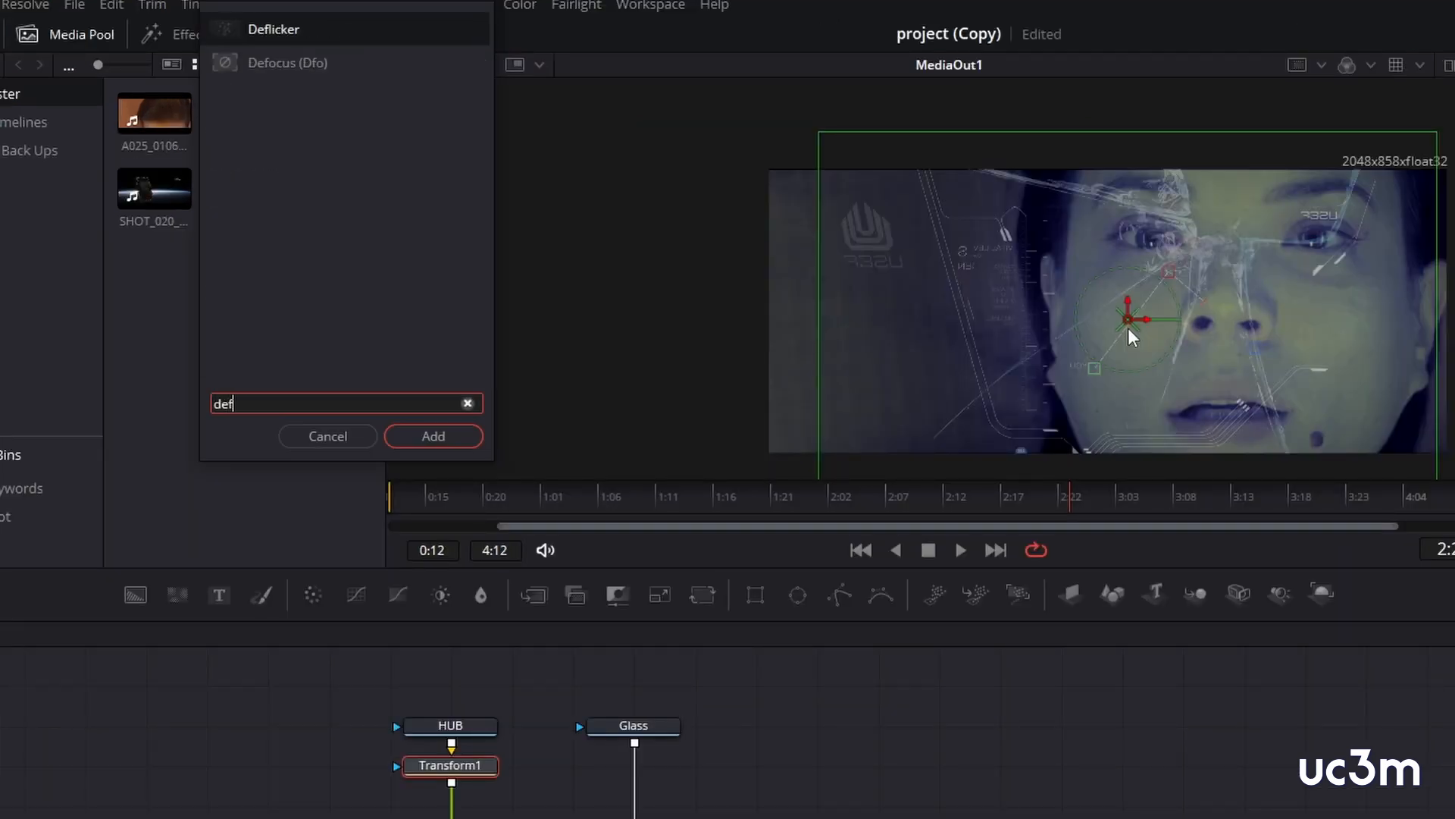
click(286, 63)
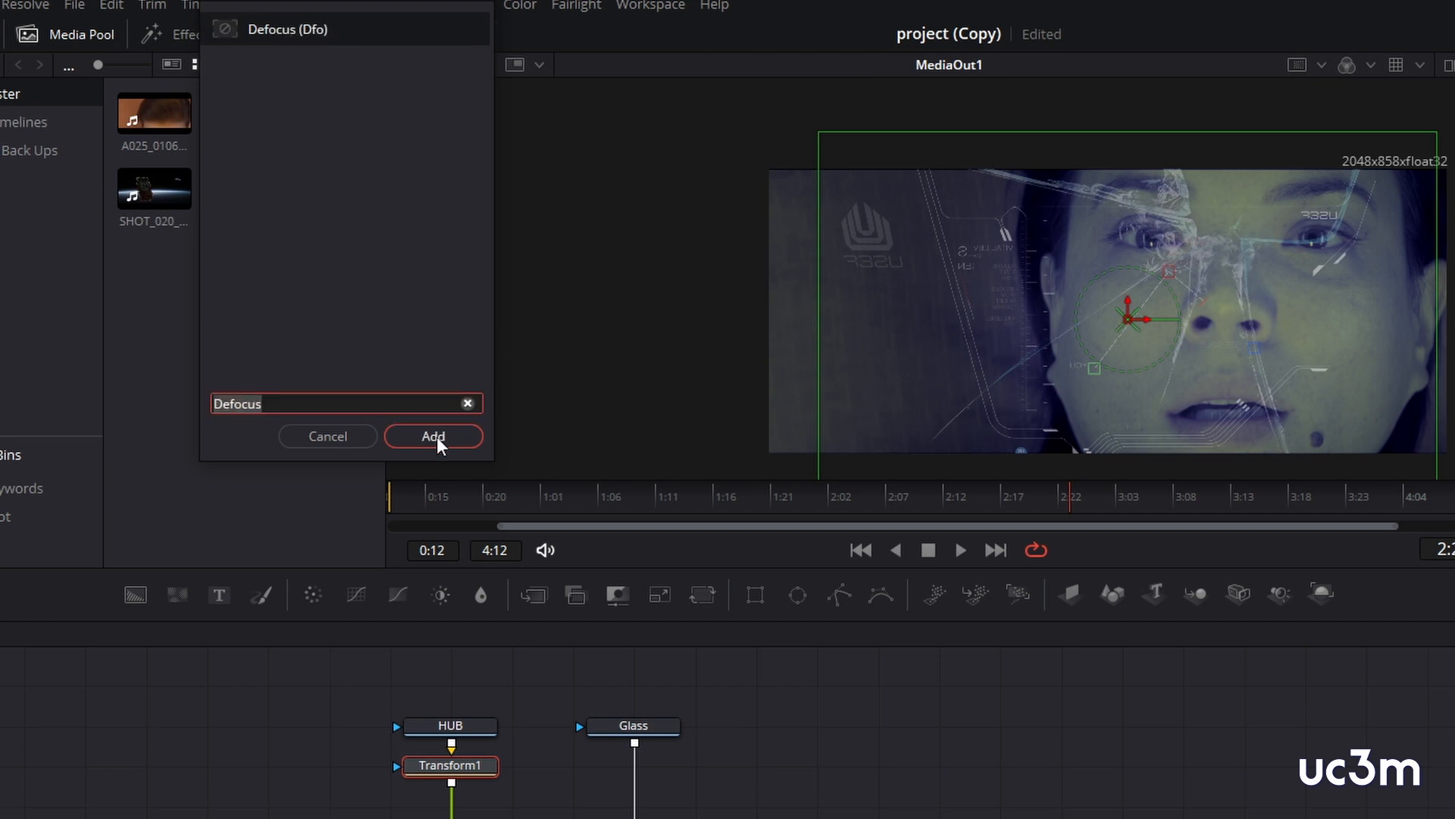
click(434, 436)
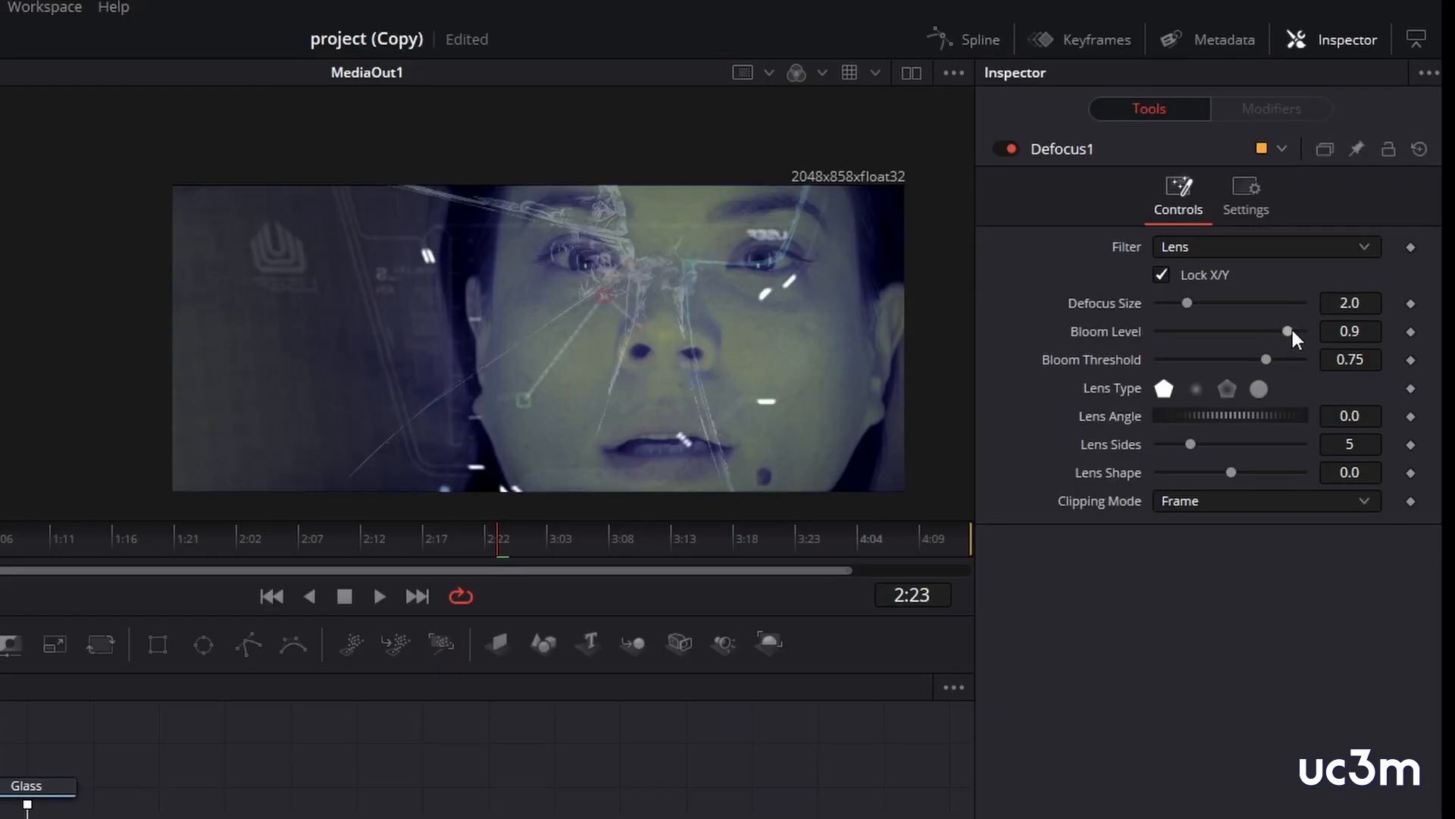
drag(1290, 331, 1113, 334)
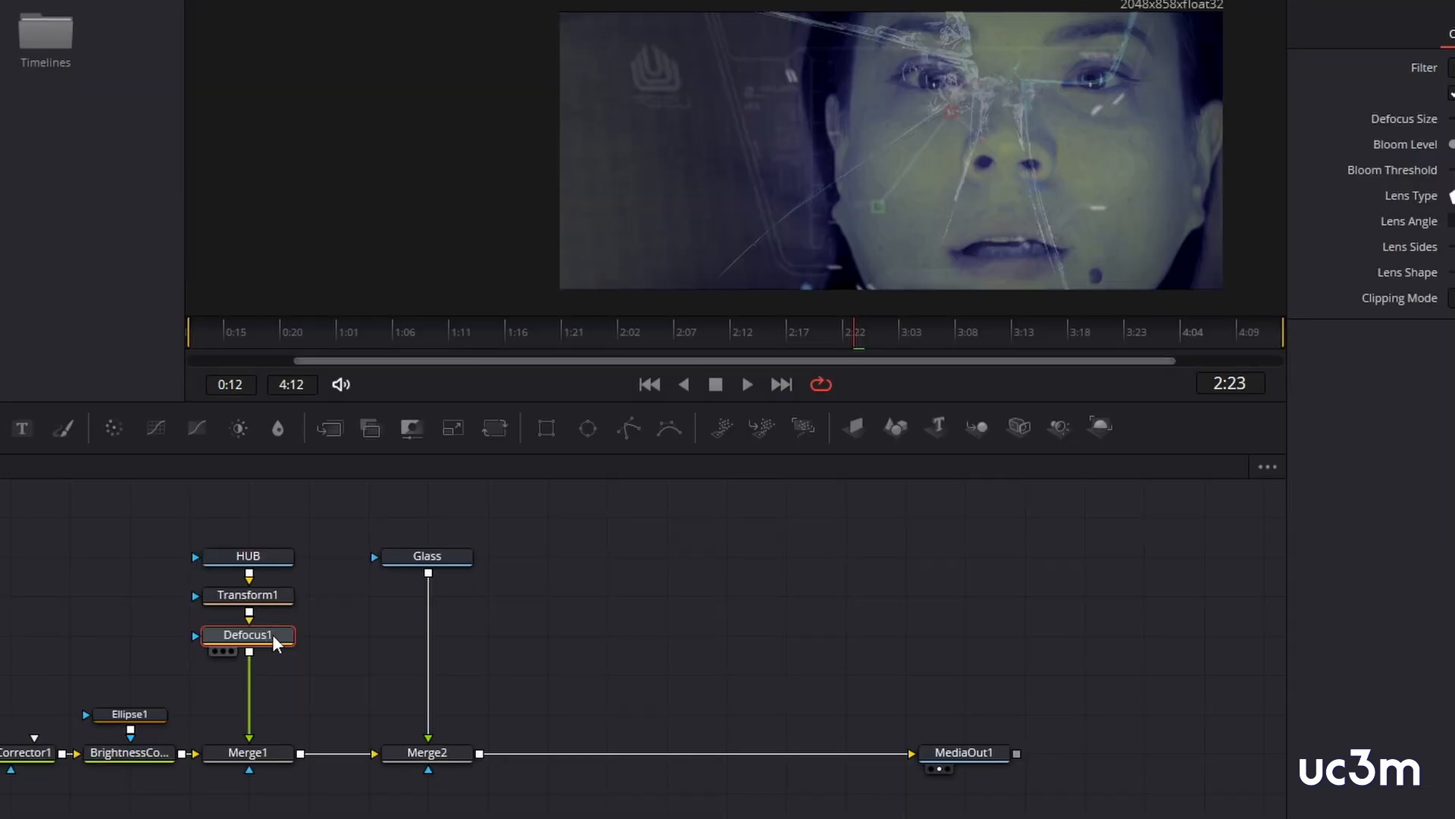
click(429, 558)
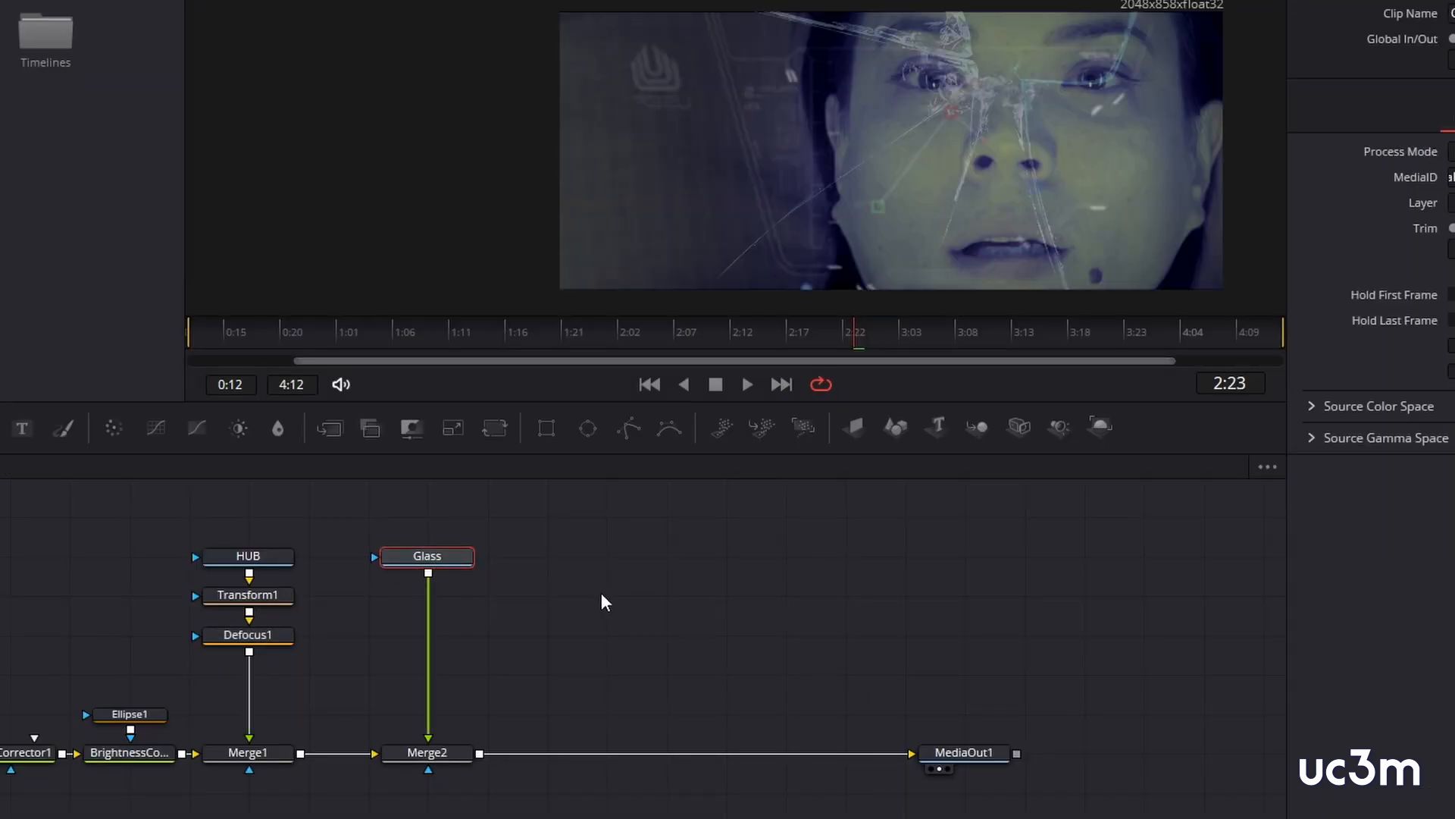
key(ctrl+v)
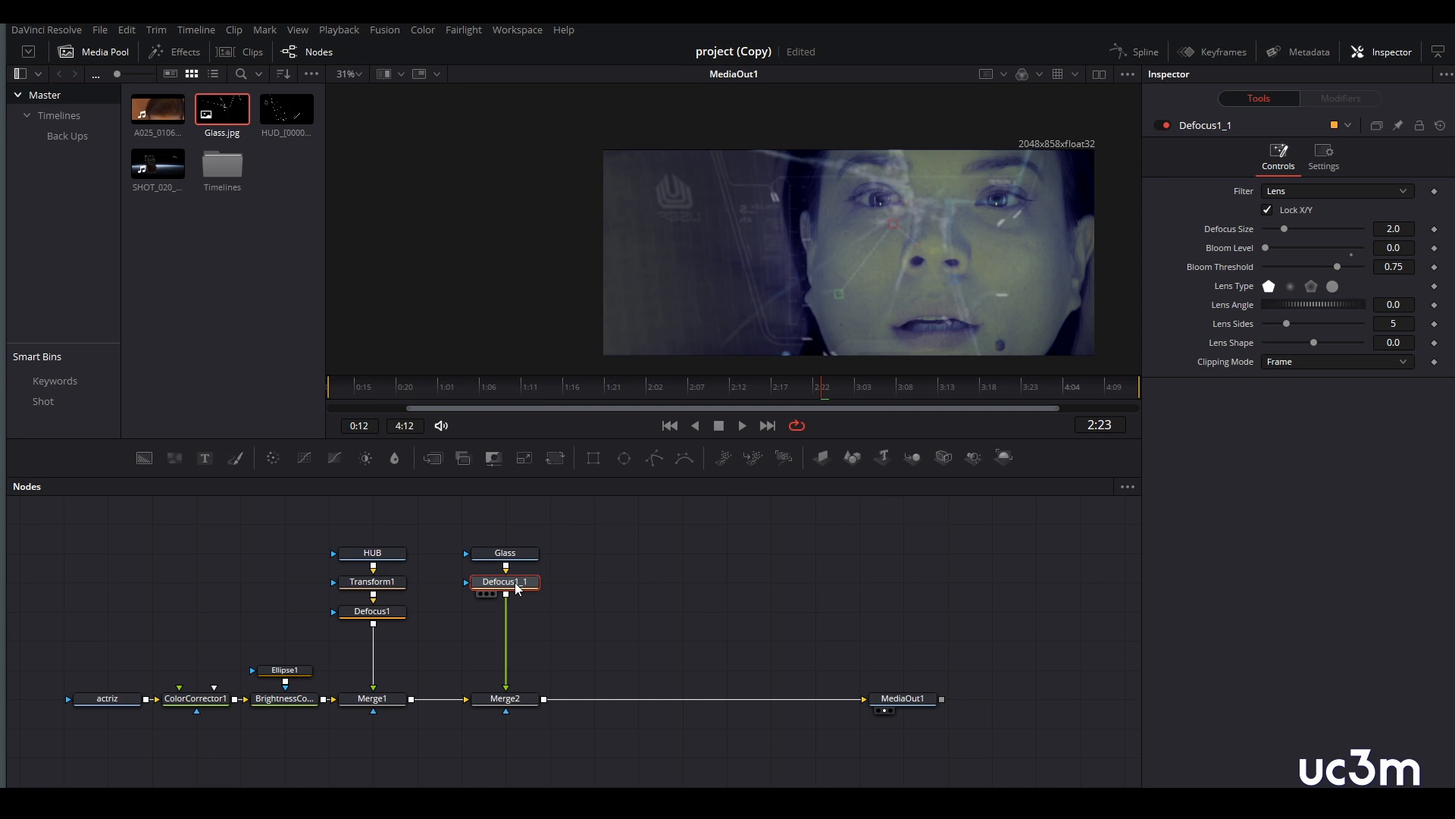
Add a Prism Blur node after Defocus1 in the HUD branch.
click(376, 614)
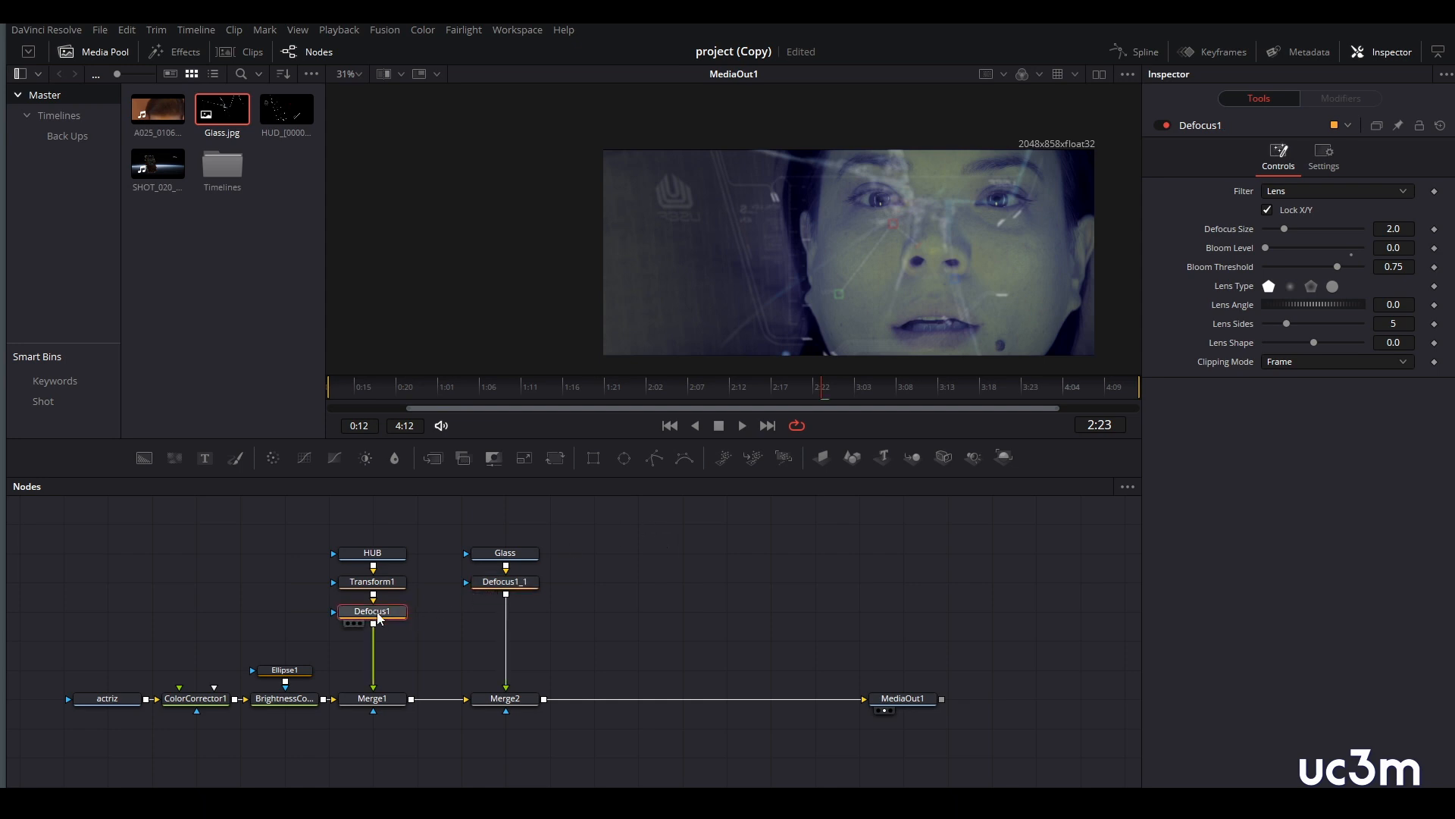
key(shift+space)
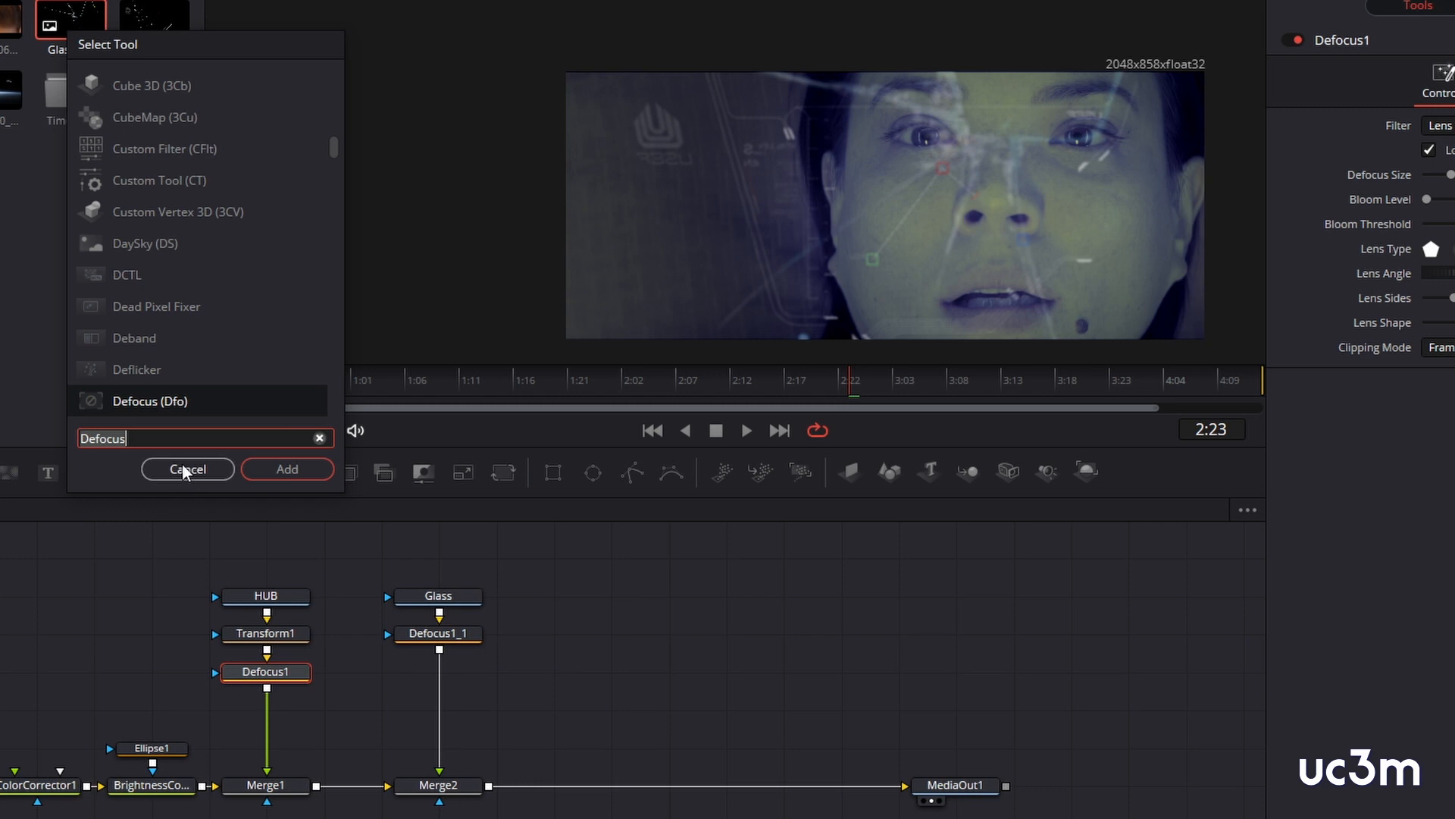
text(pr)
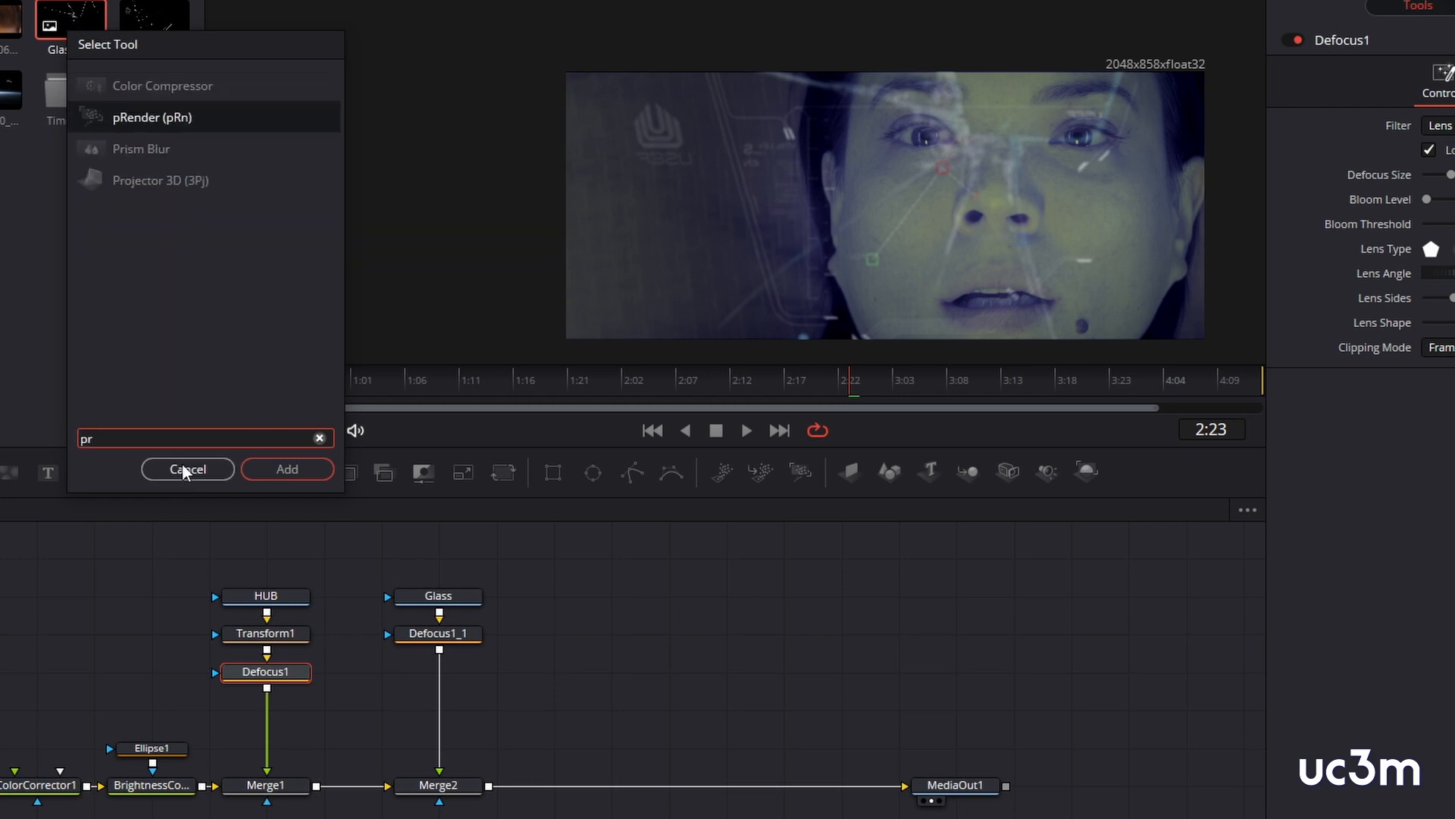
text(i)
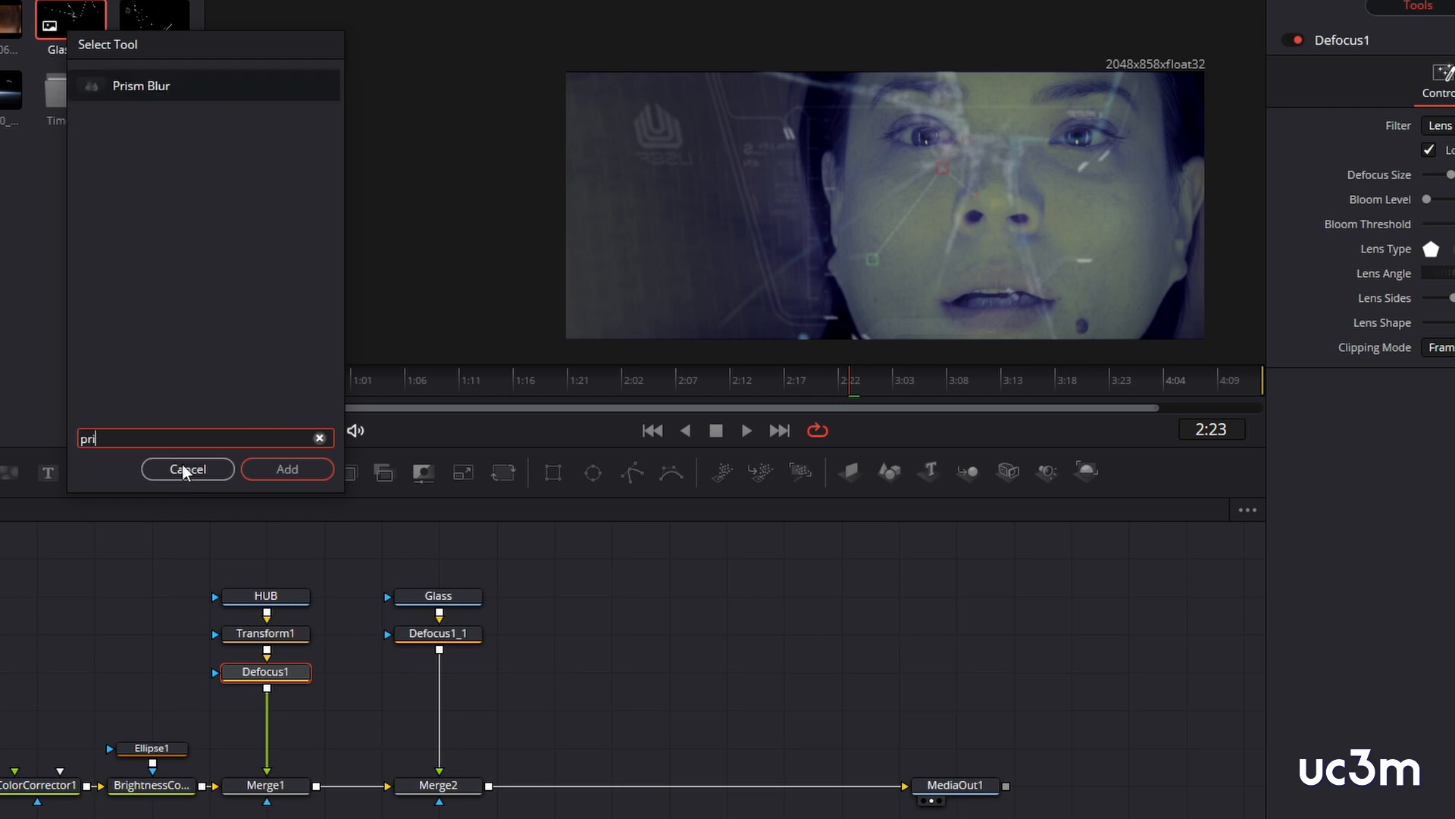
click(137, 85)
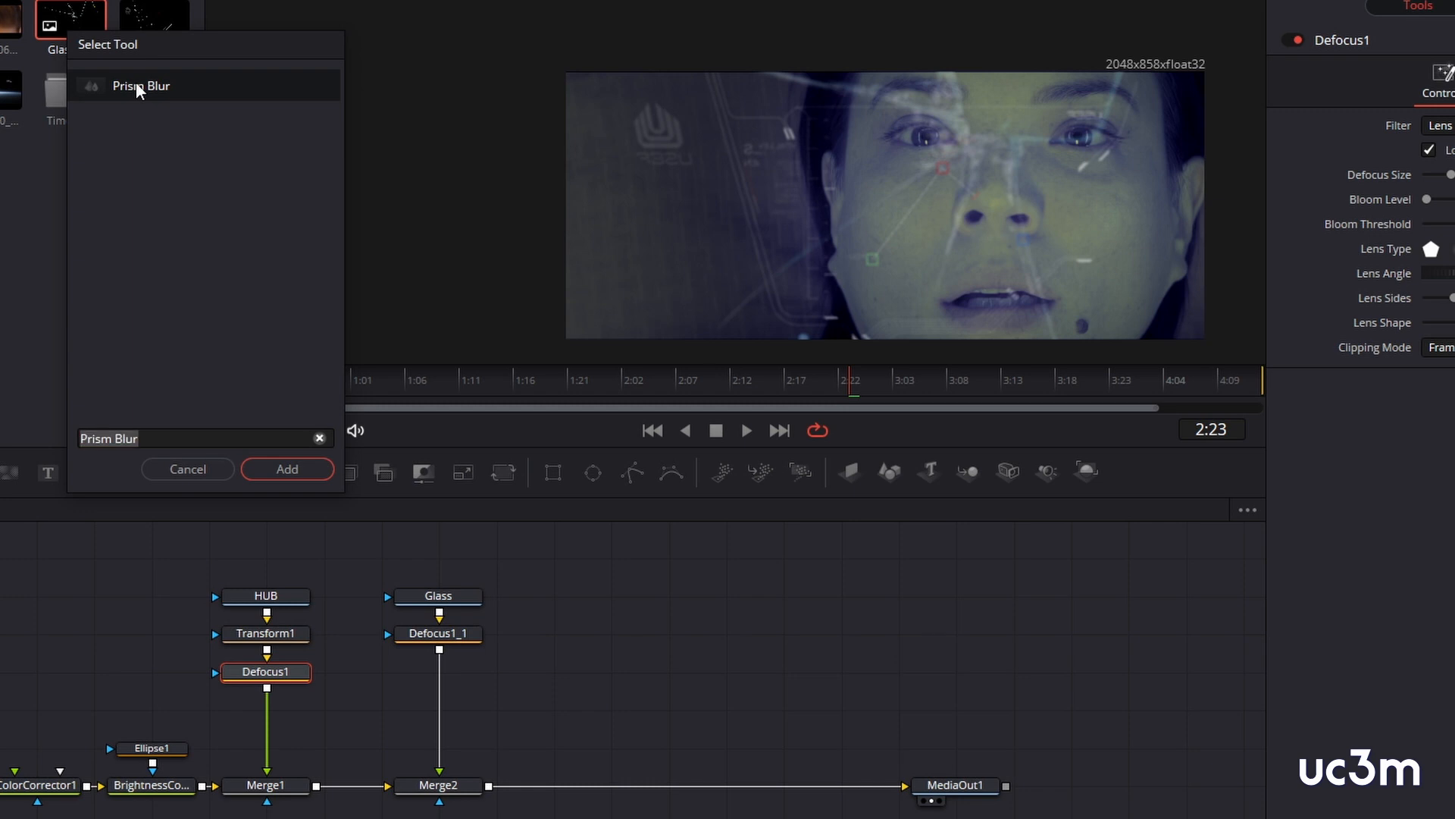
click(303, 468)
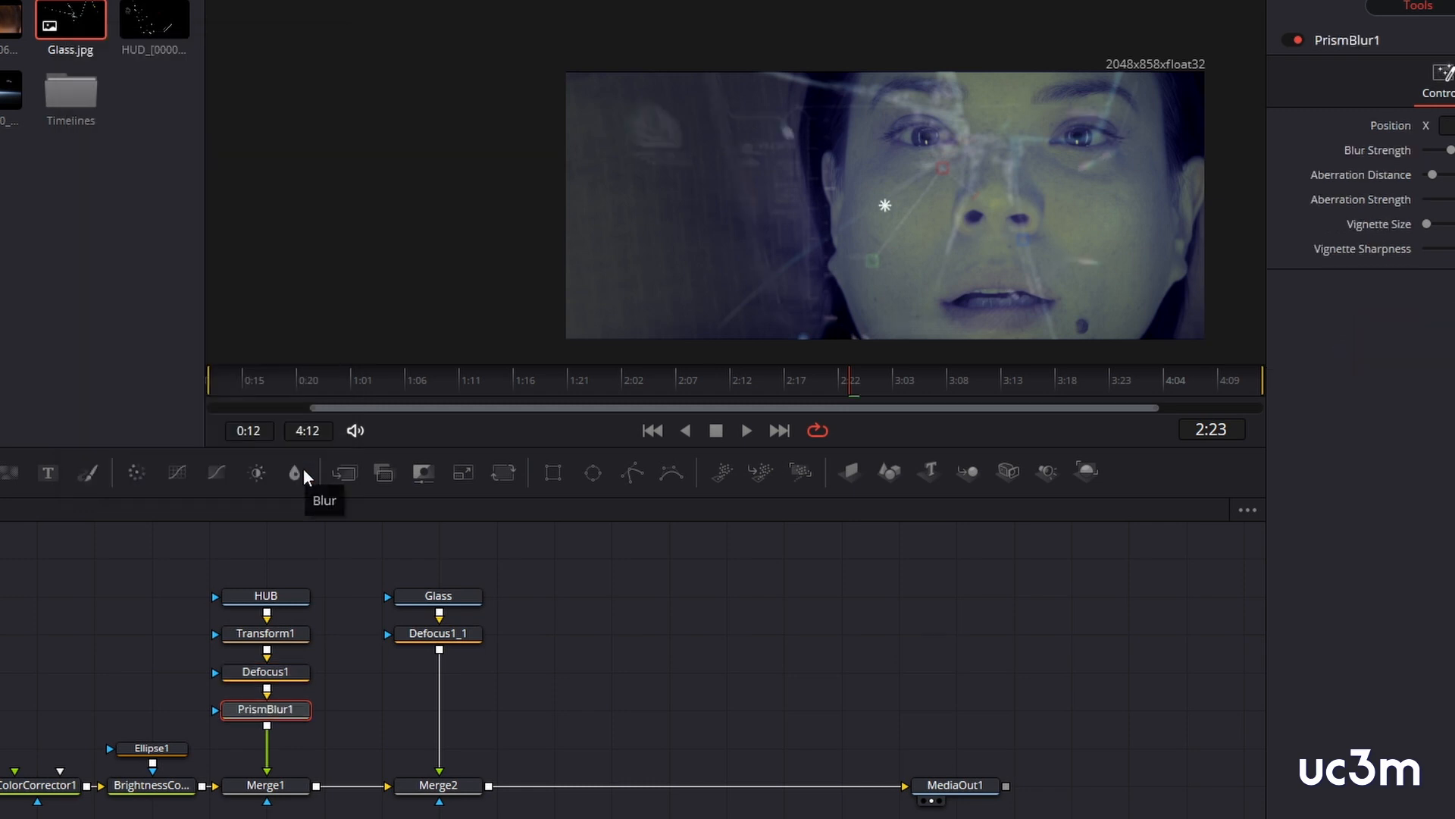
Add a Scanlines node after PrismBlur1 and set its line frequency to 10.28.
key(shift+space)
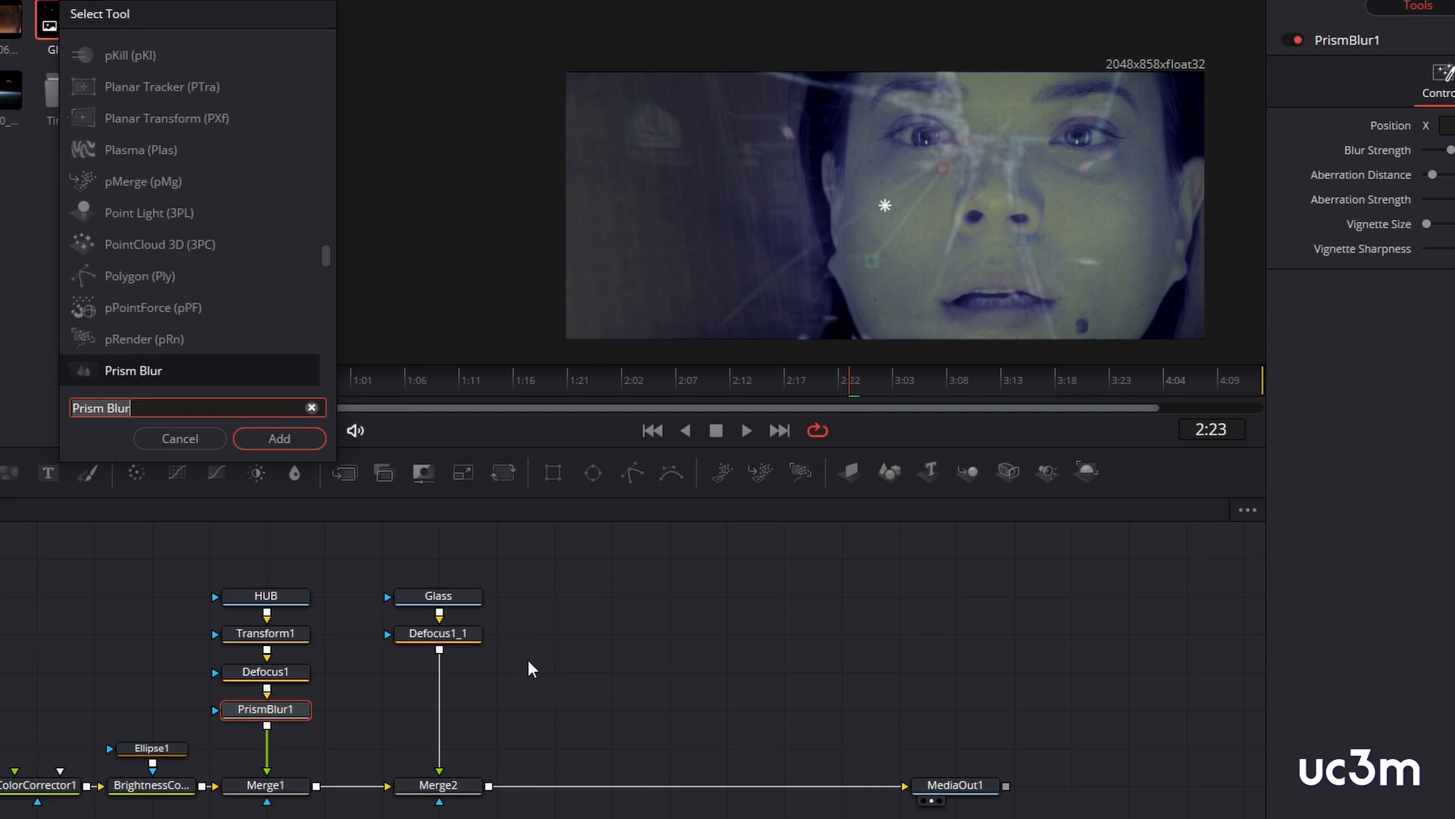
text(sca)
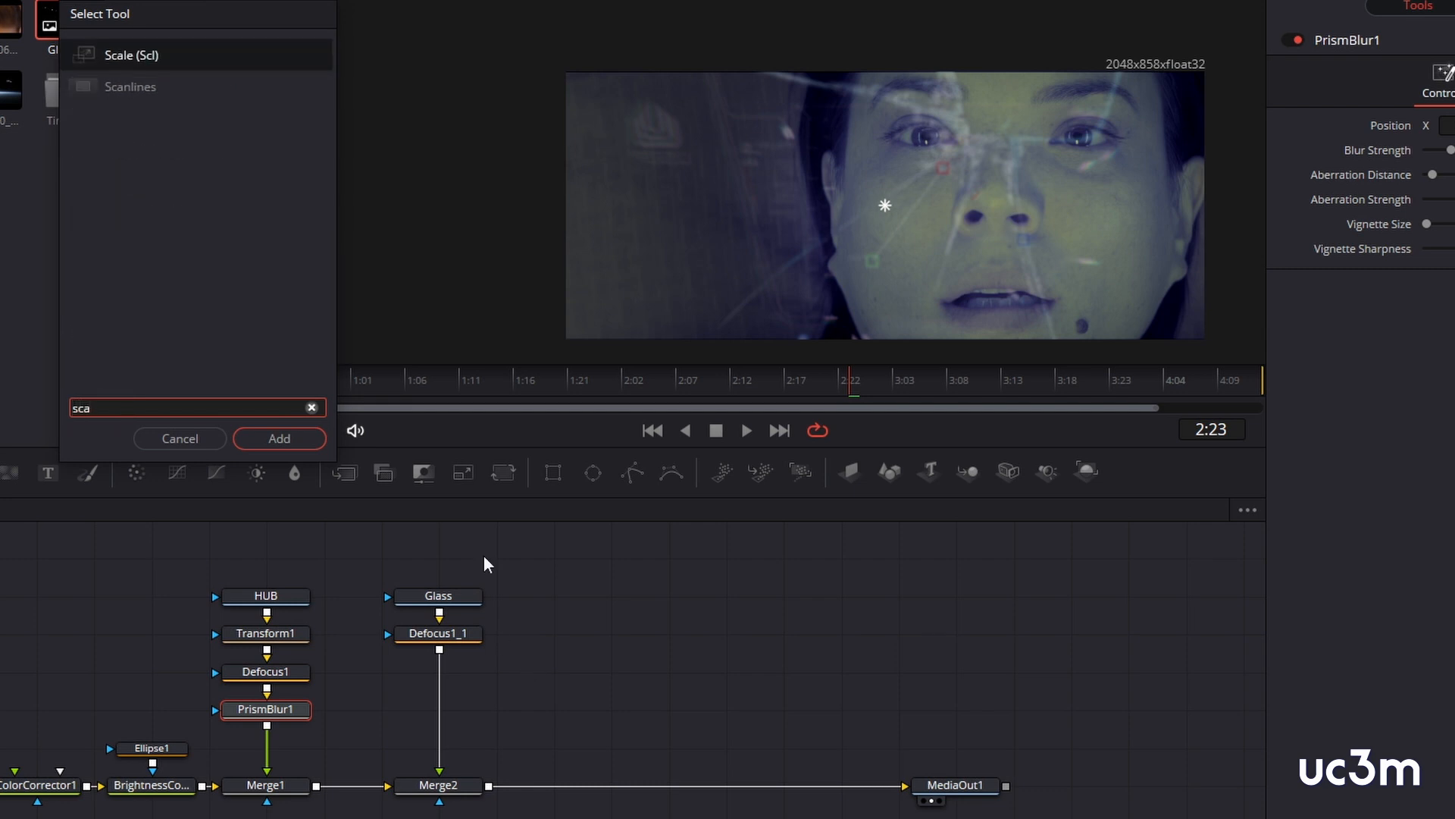
click(127, 88)
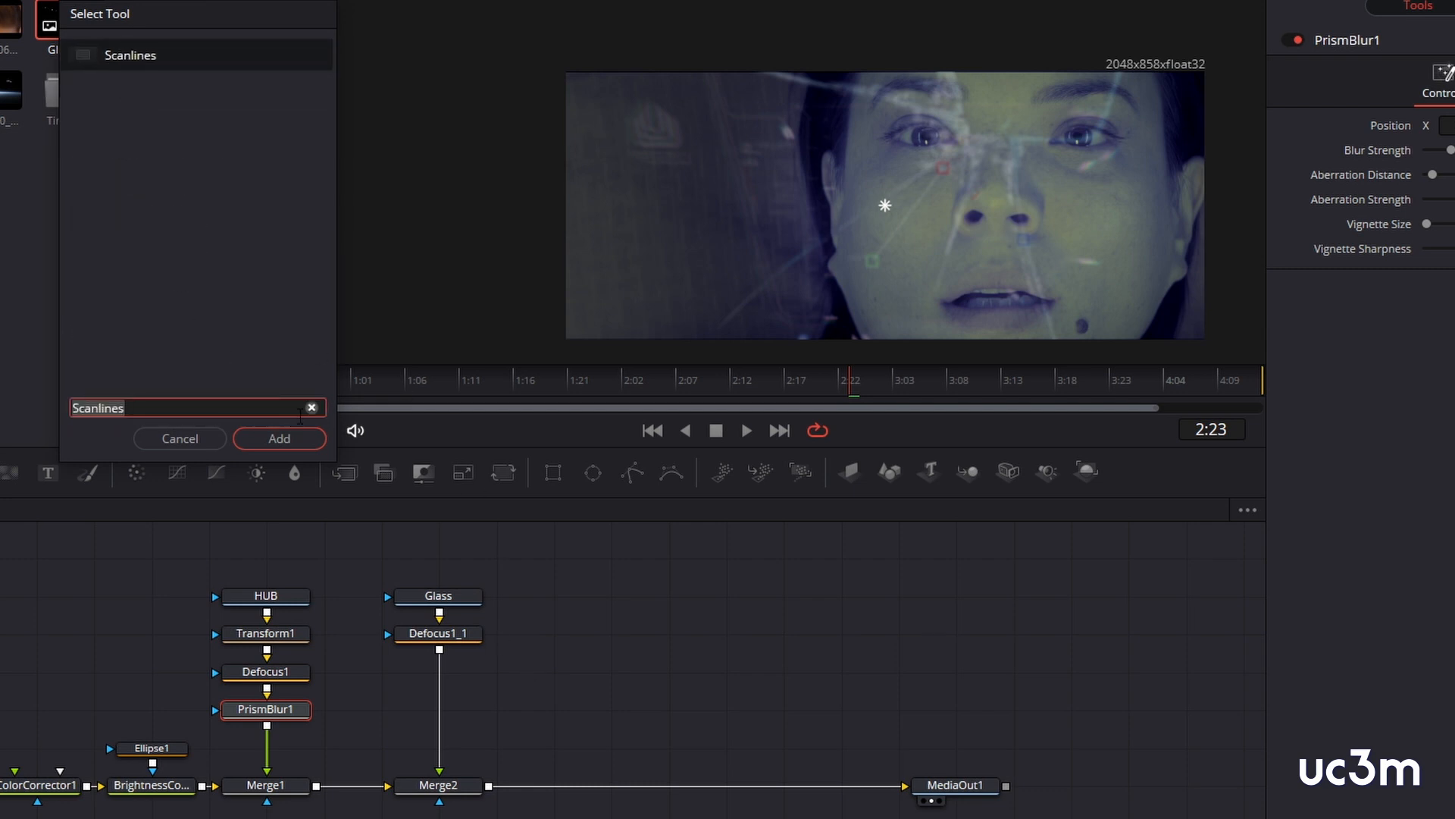
click(279, 438)
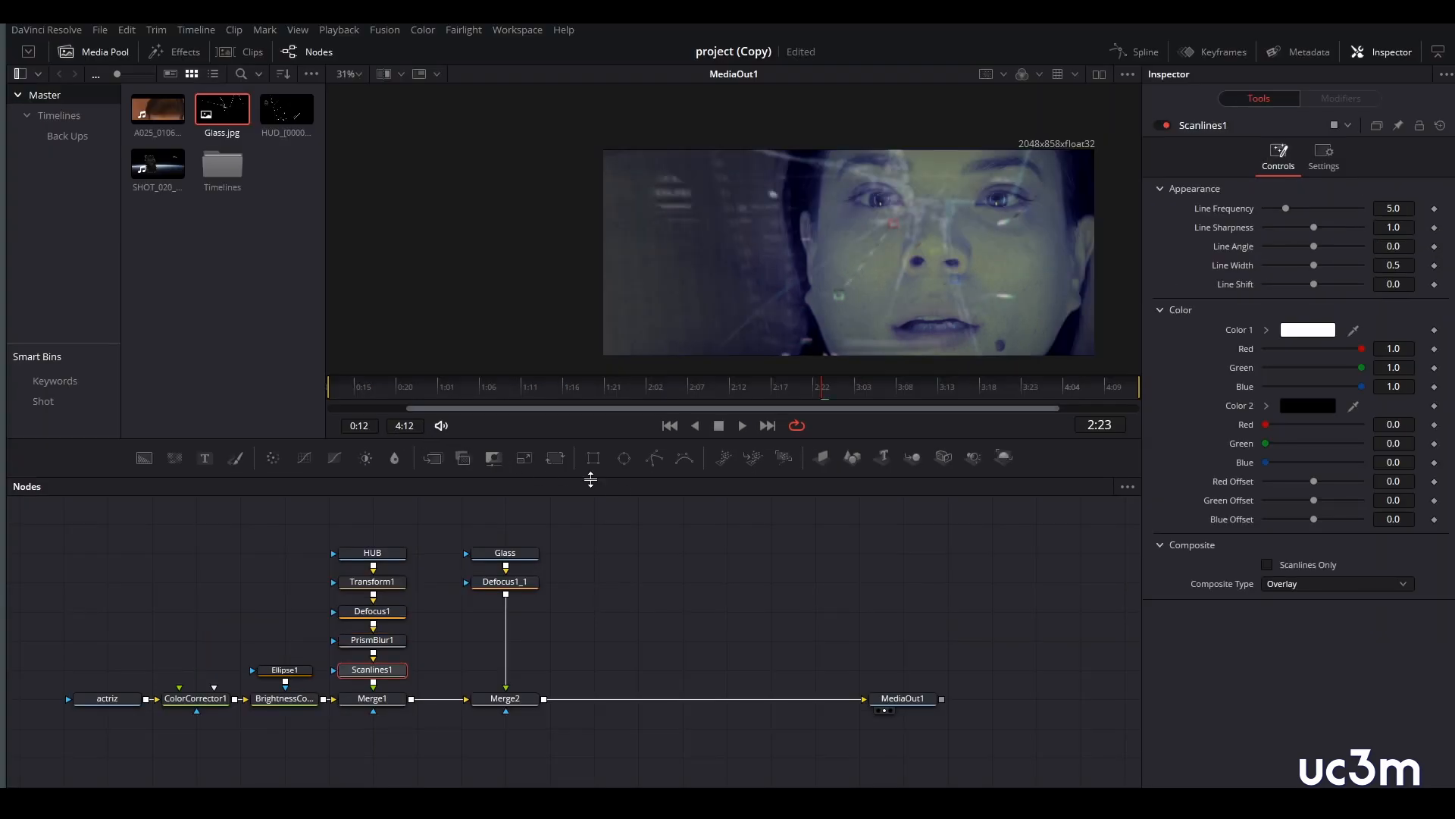
drag(1286, 208, 1276, 217)
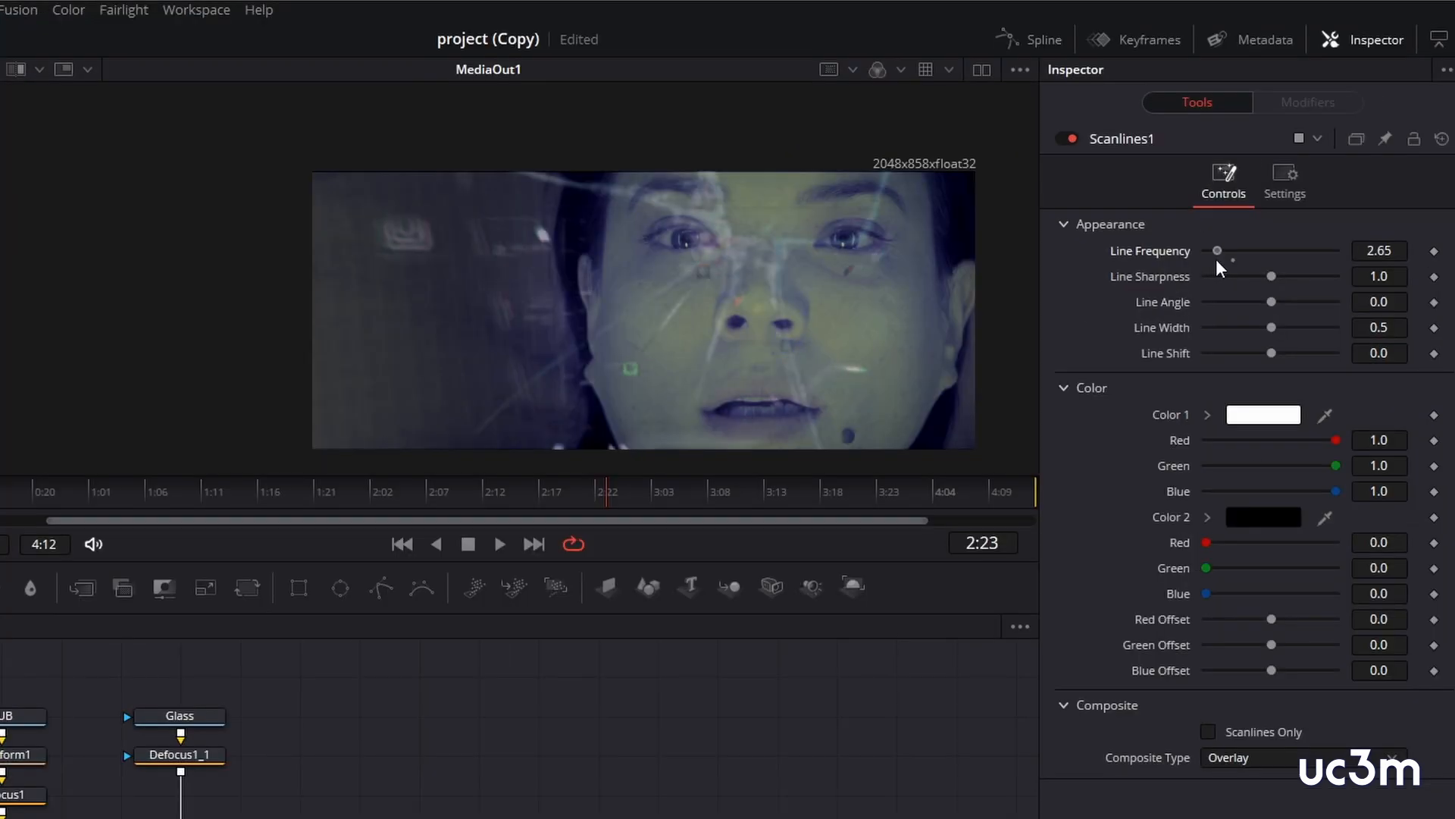
drag(1221, 263, 1266, 268)
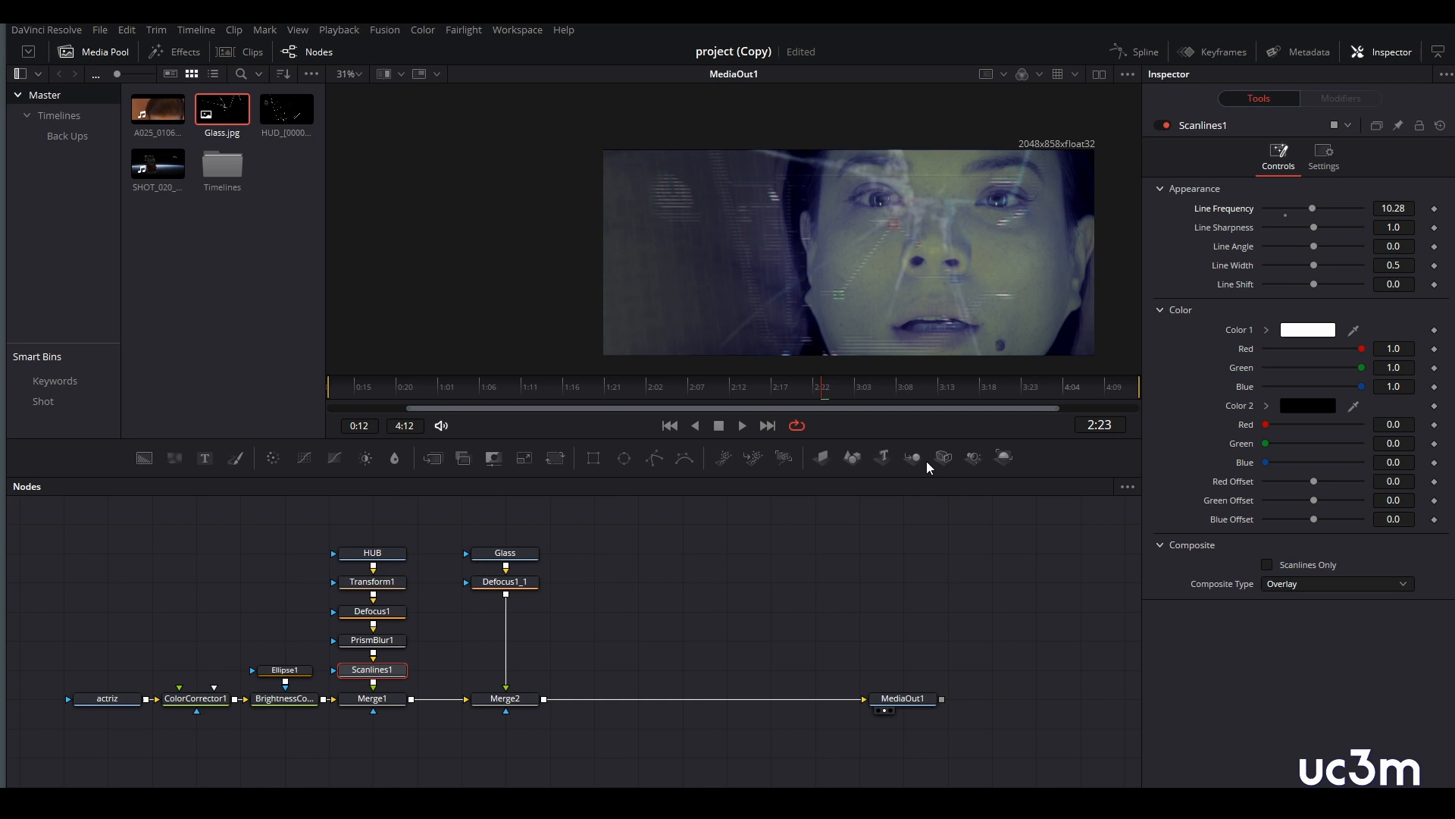
Extract Scanlines1 from the HUD branch to the empty area above ColorCorrector1, and reconnect it between PrismBlur1 and Merge1.
click(388, 698)
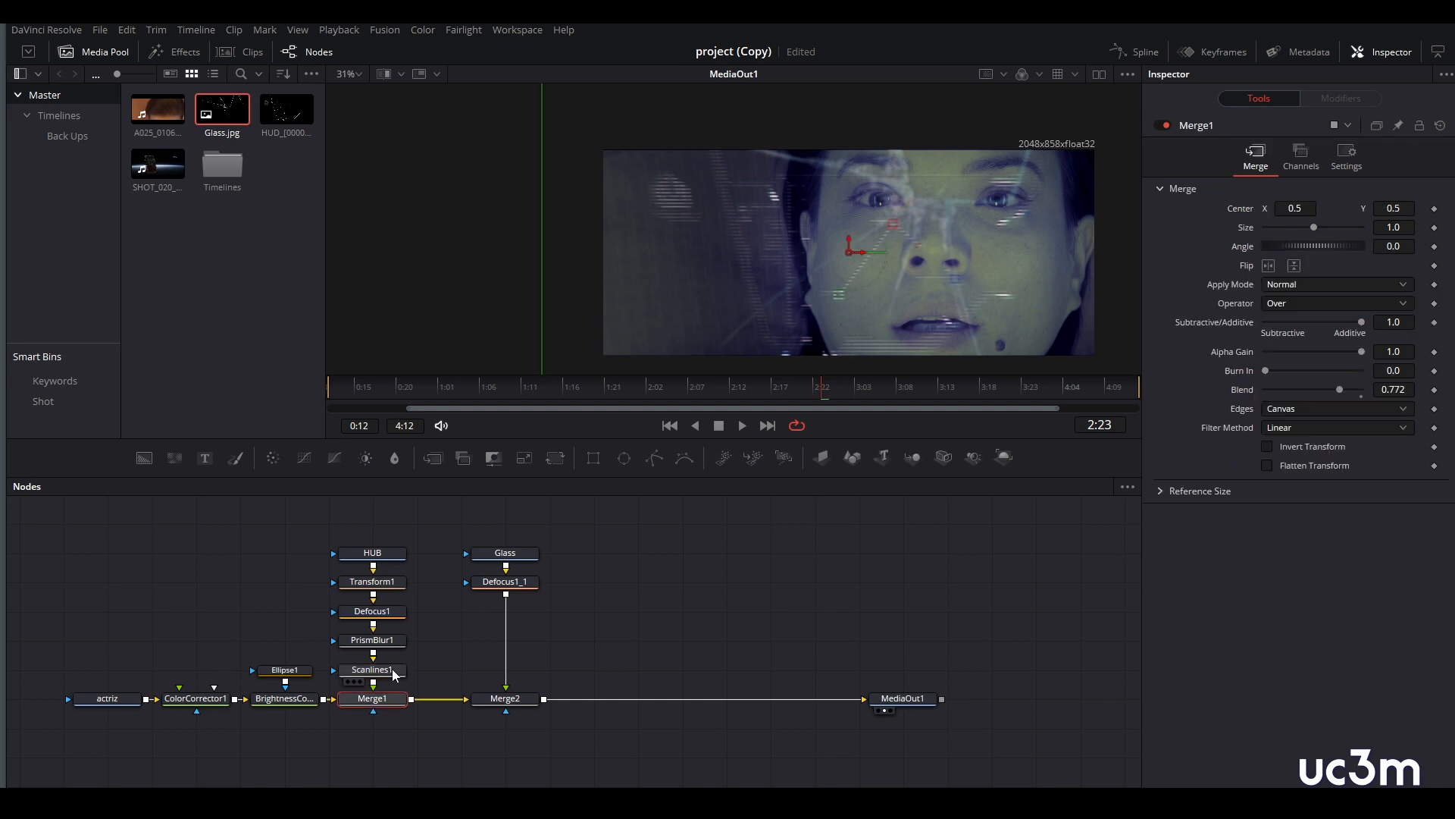
drag(393, 674, 225, 590)
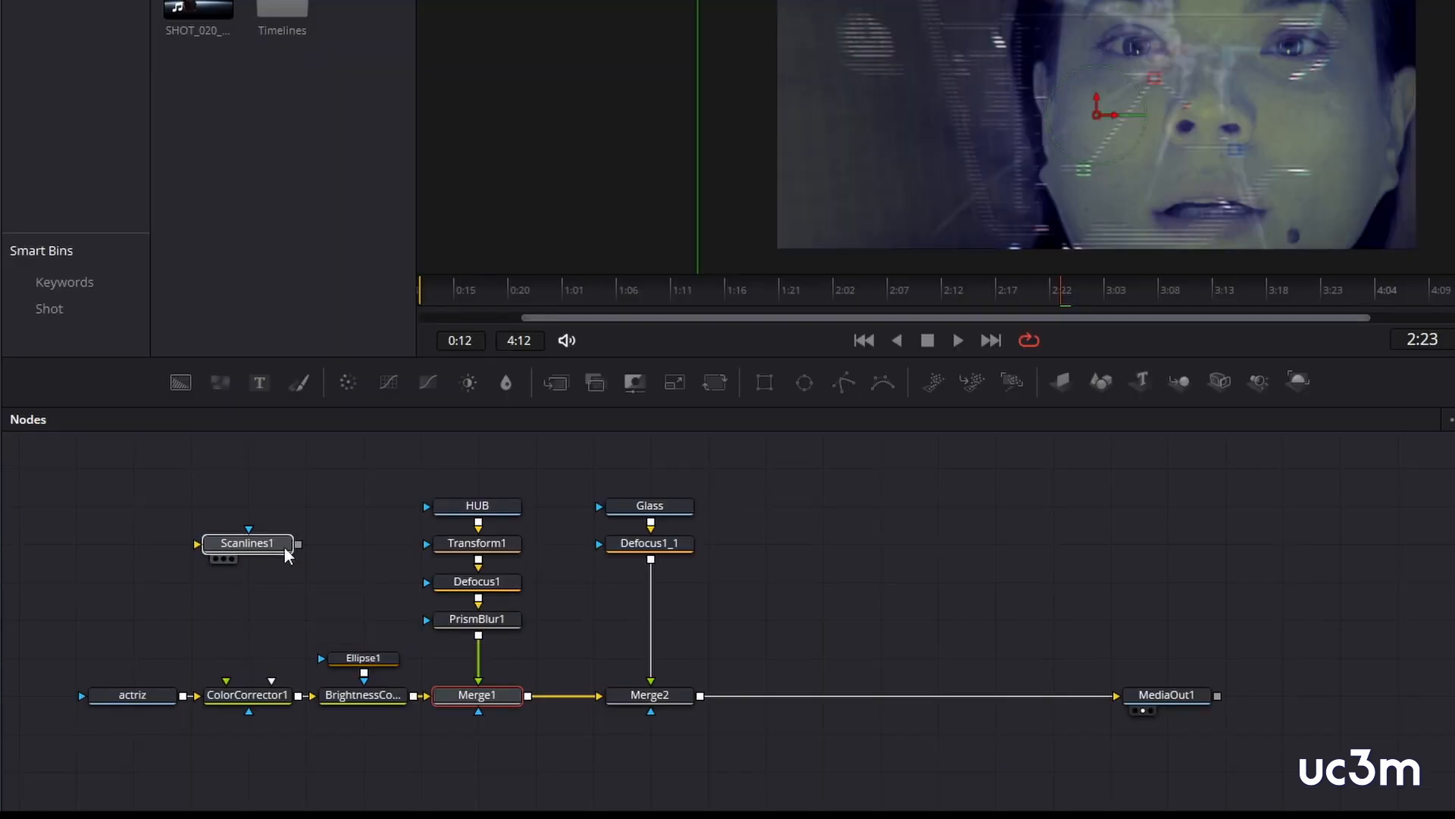
drag(285, 548, 285, 548)
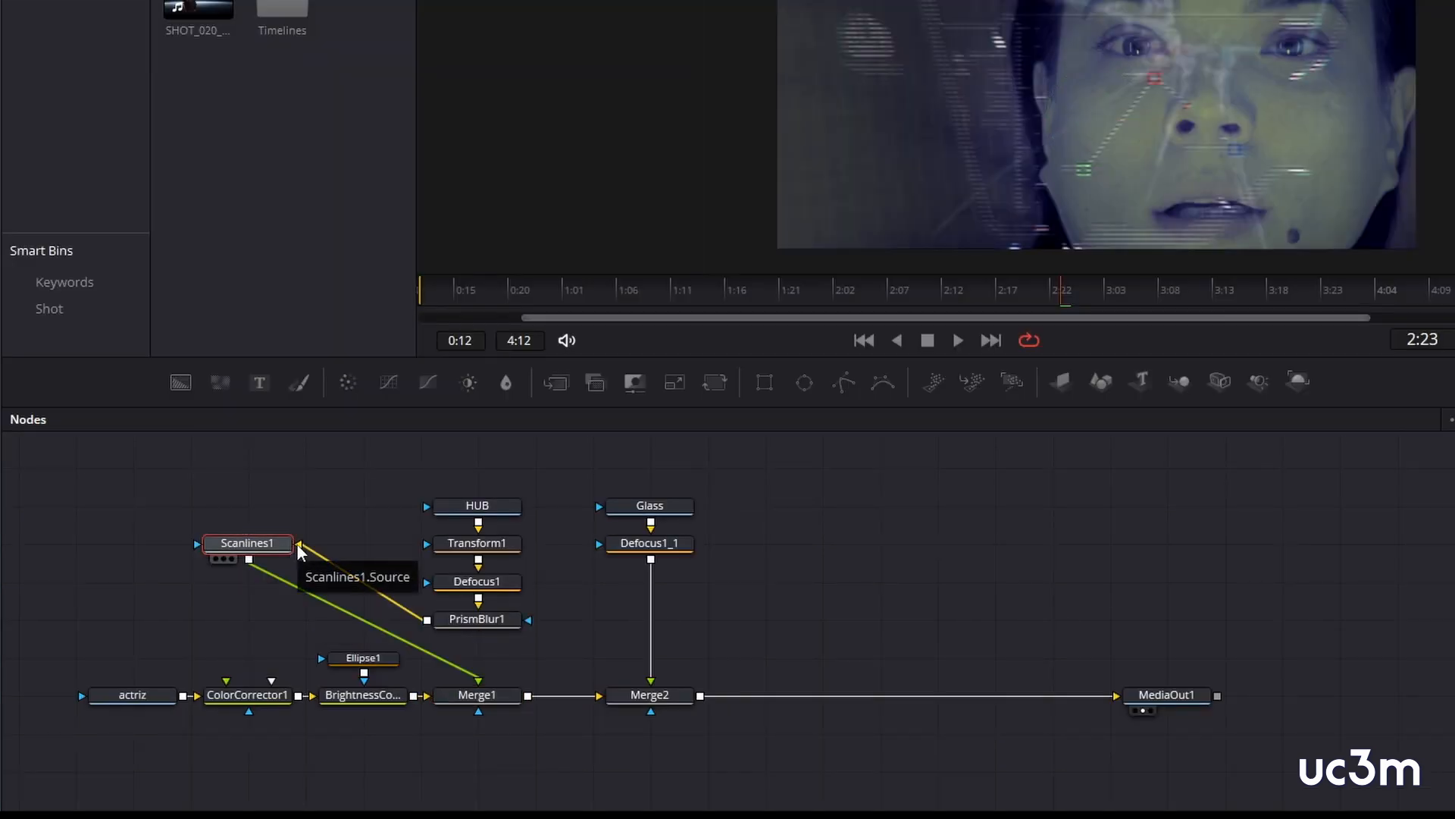
Move HUB and Transform1 up to make room and insert Scanlines1 between Transform1 and Defocus1, leaving PrismBlur1 feeding Merge1.
drag(808, 576, 805, 641)
drag(573, 631, 493, 501)
click(492, 497)
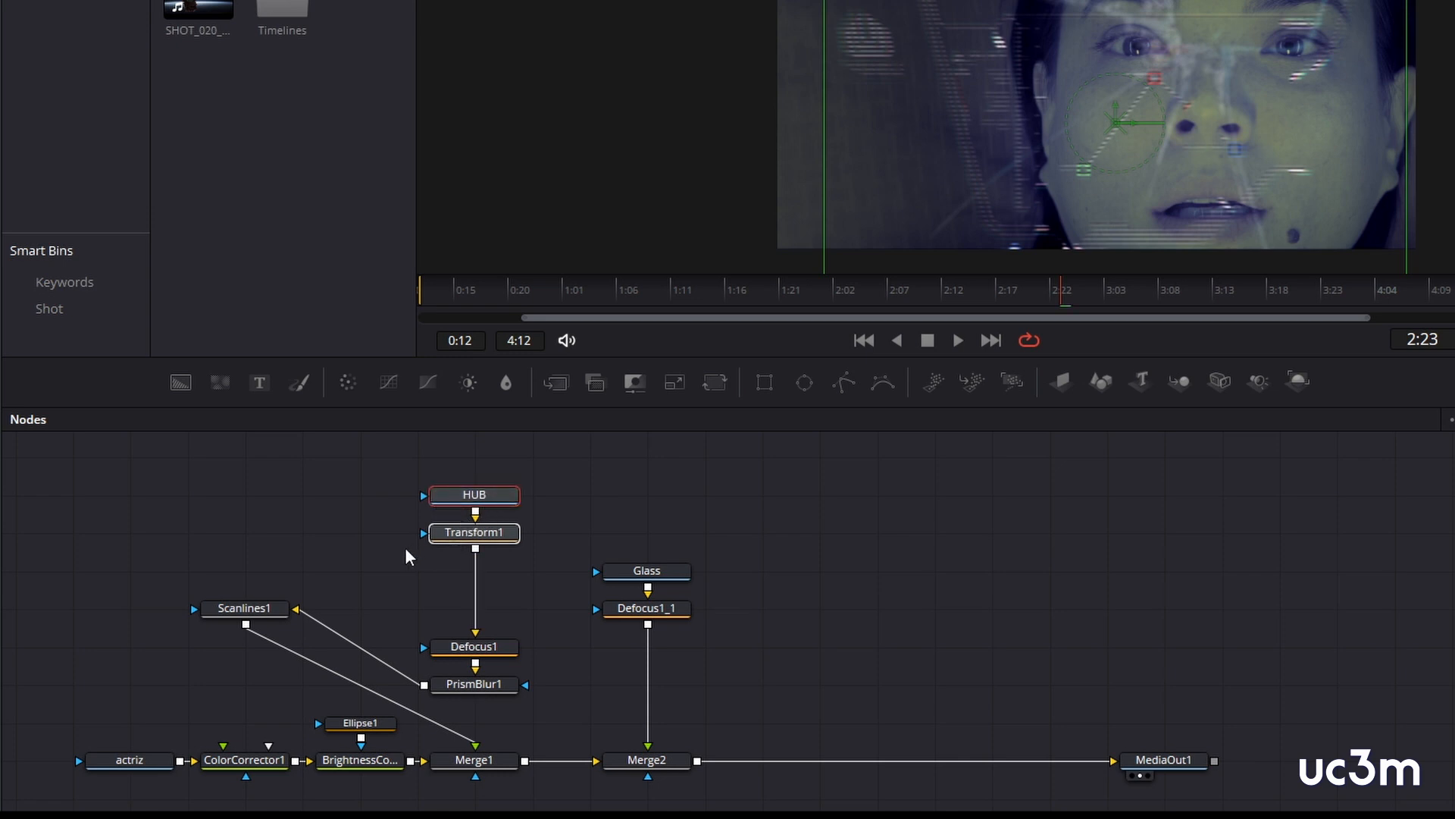
click(279, 606)
drag(279, 607, 485, 629)
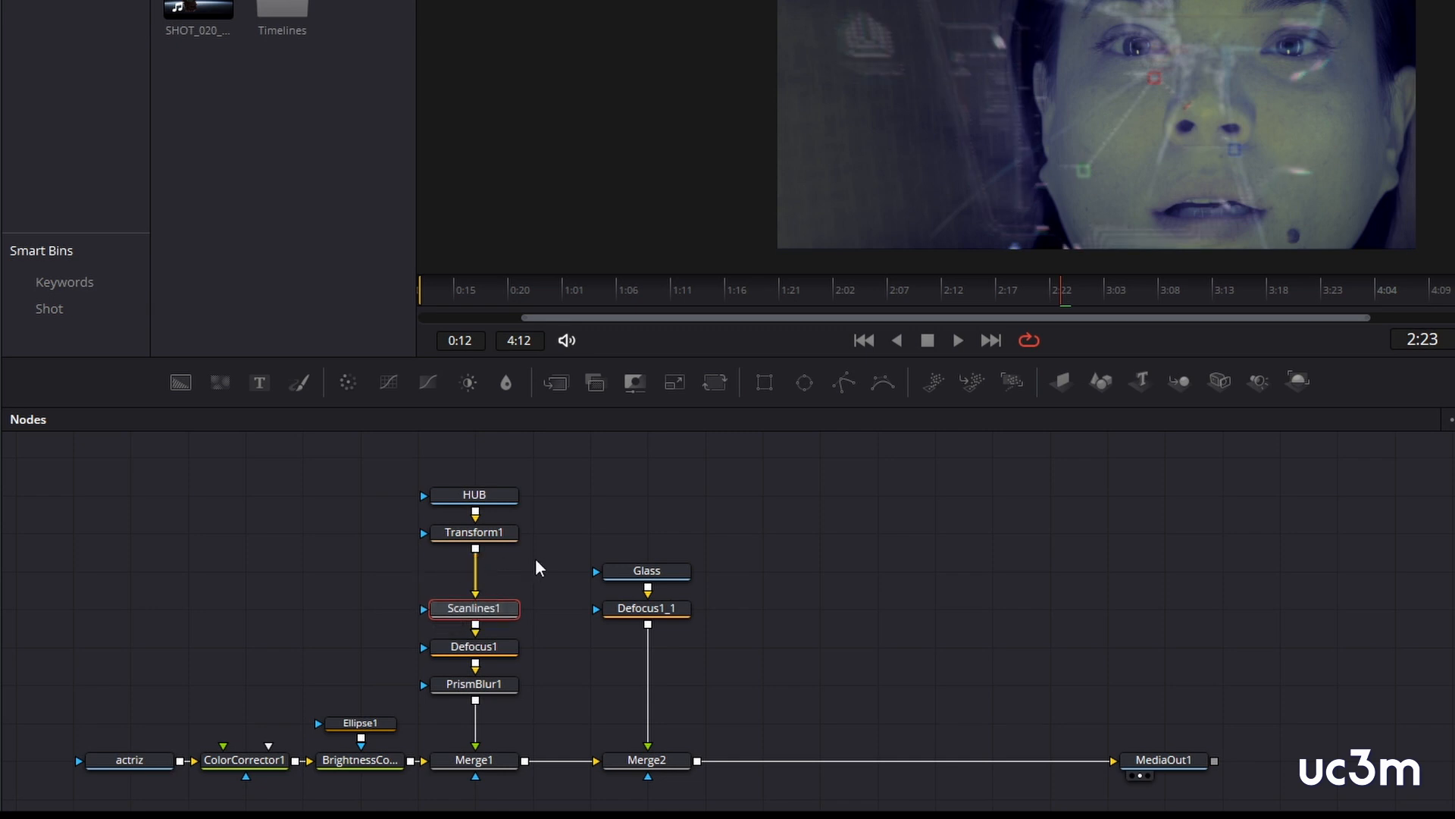
click(877, 574)
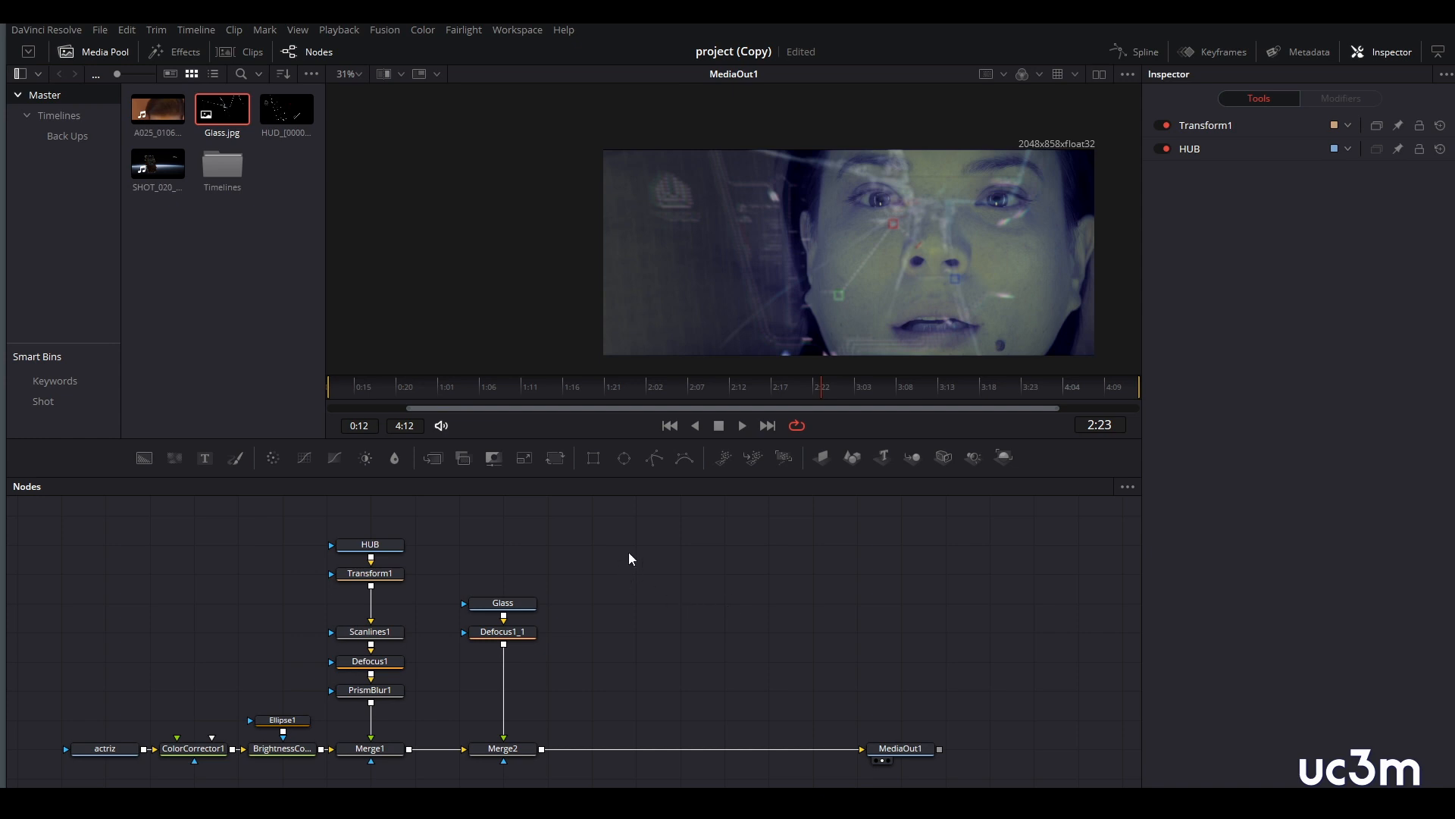
Add a Text node beside HUB and shift the Glass, Defocus1_1 and Merge2 branch aside to make room.
click(211, 457)
drag(646, 549, 515, 549)
drag(608, 780, 592, 605)
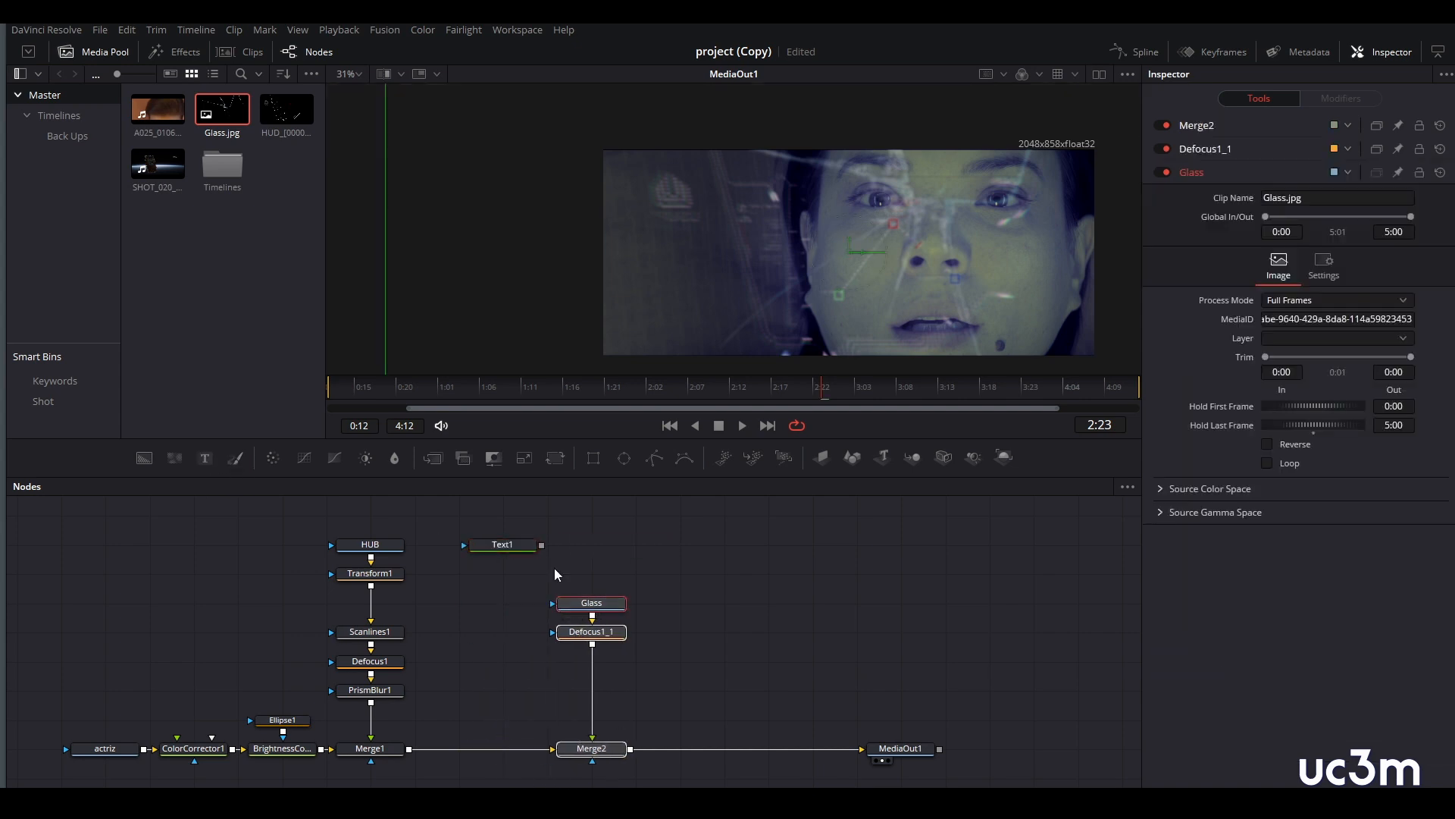
drag(523, 545, 479, 545)
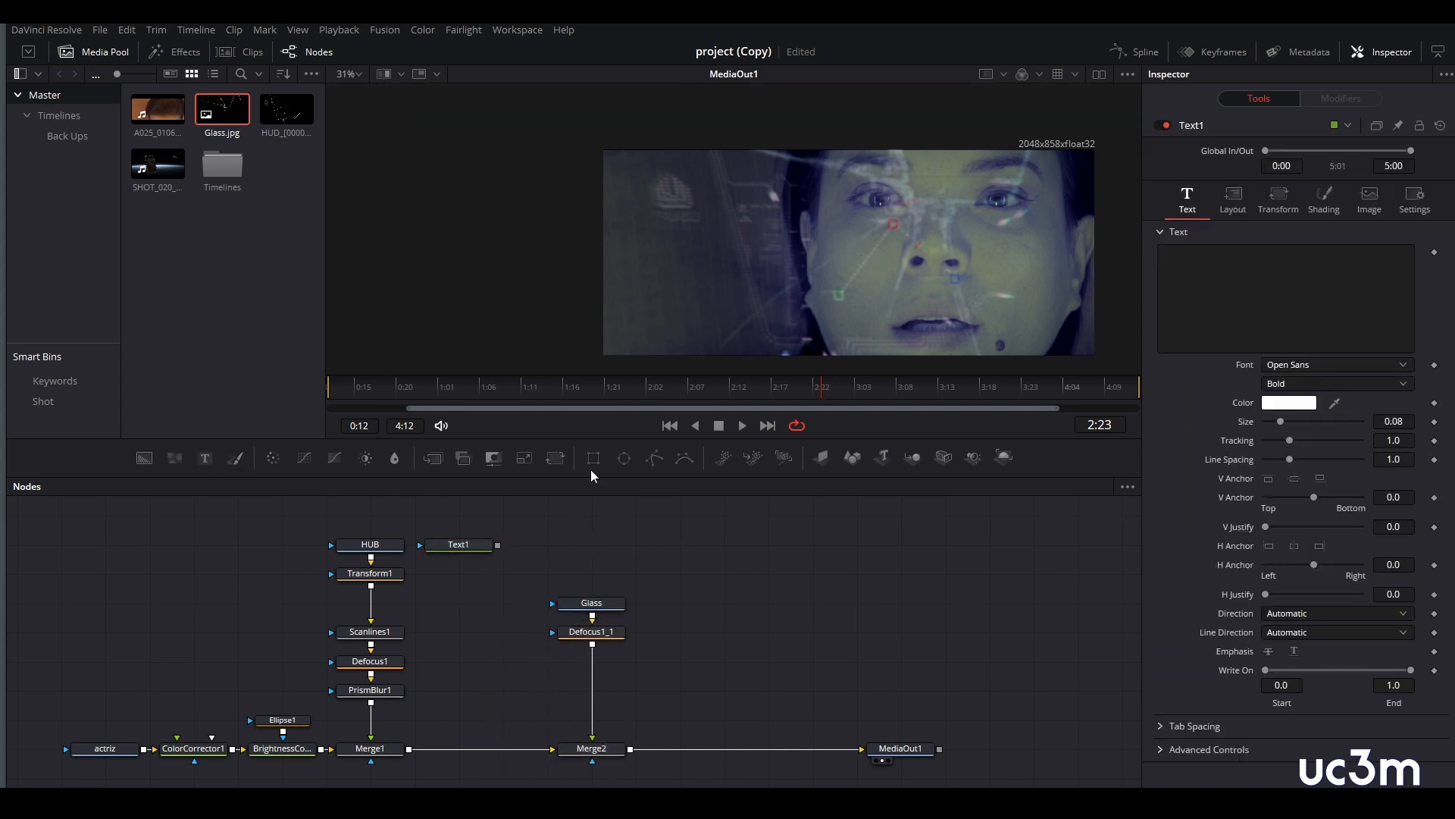
Add a Merge node between Transform1 and Scanlines1, with Text1 connected as its foreground.
click(439, 458)
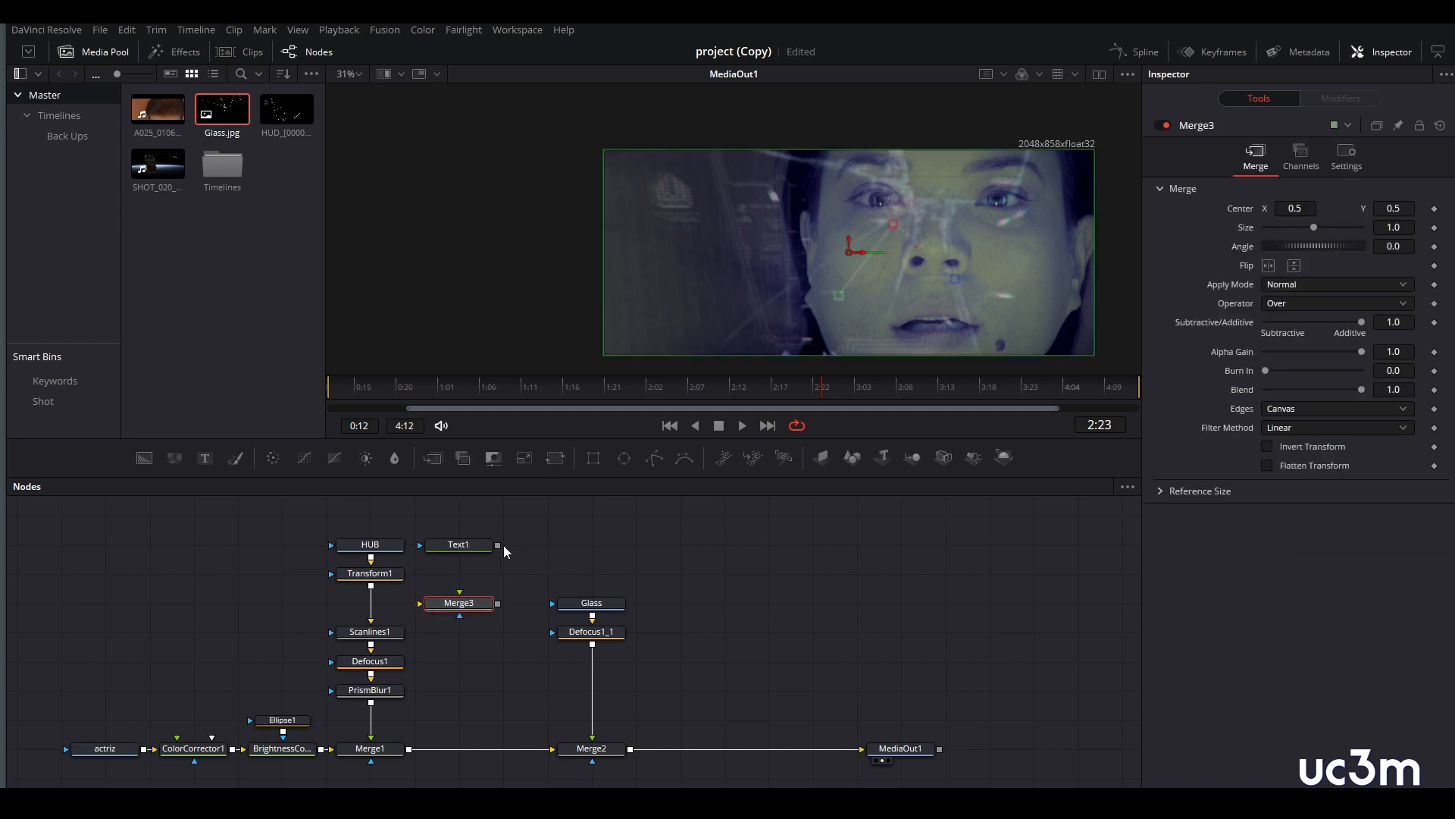
drag(498, 545, 460, 592)
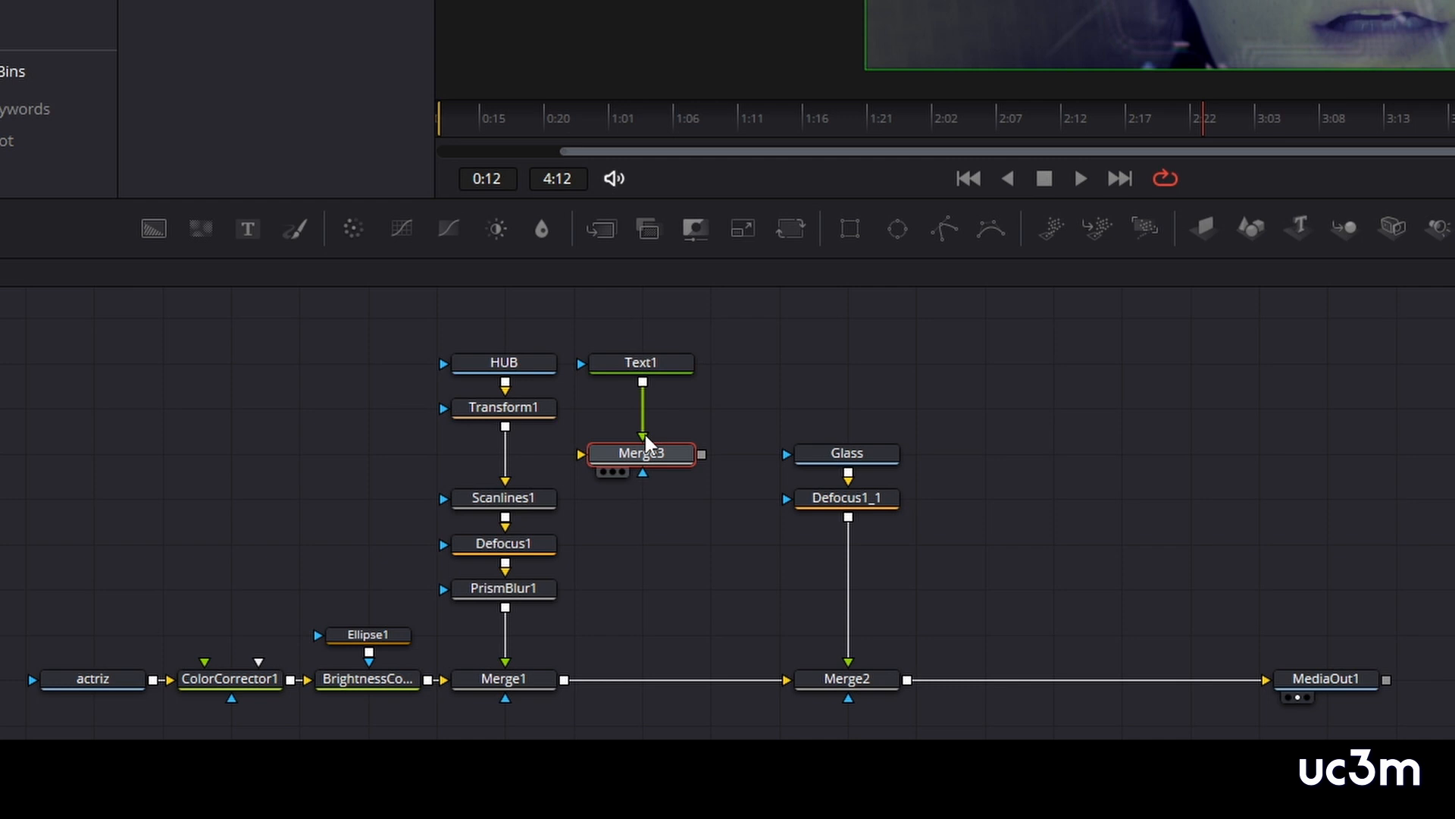
drag(503, 465, 485, 491)
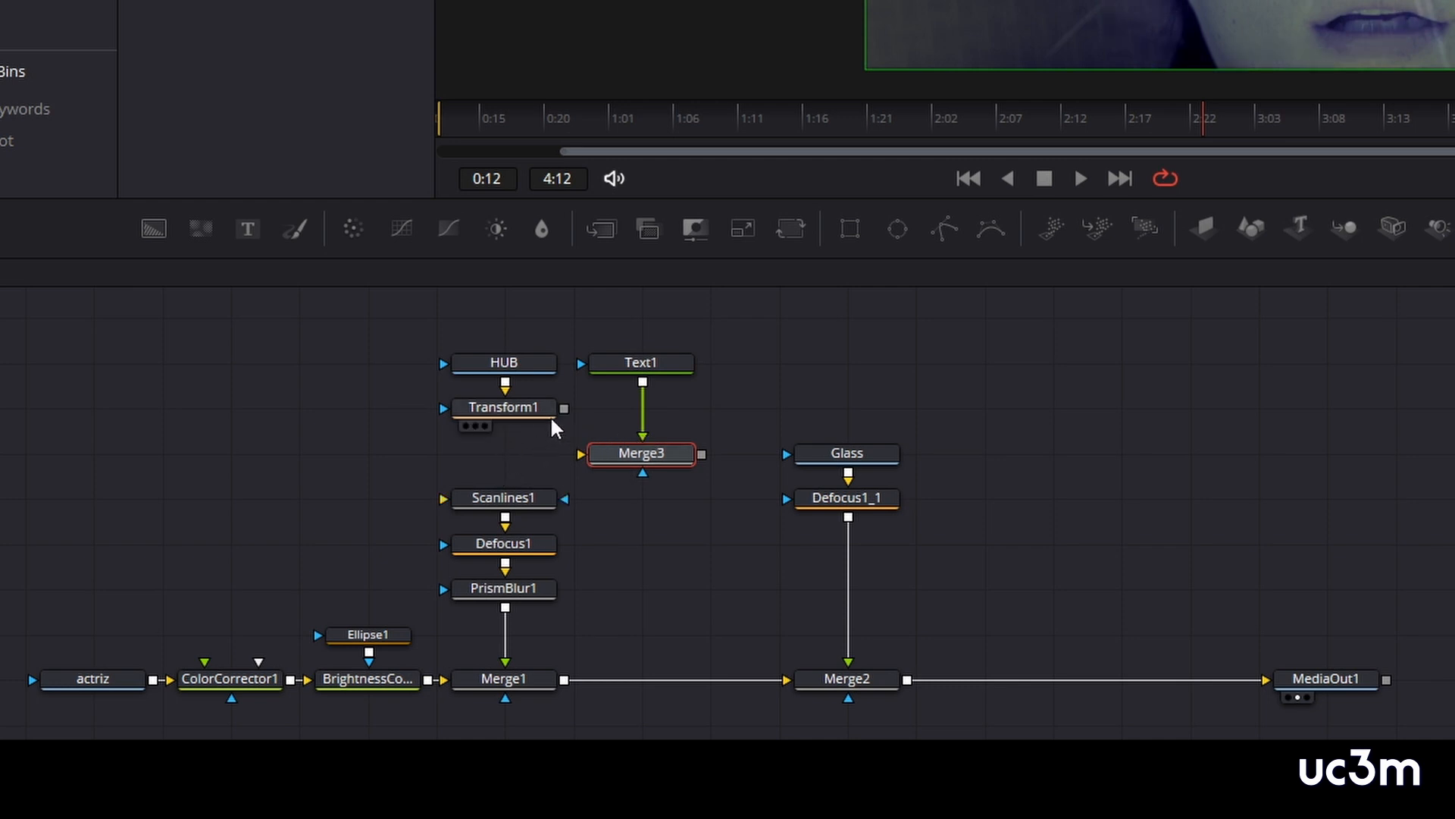
drag(564, 408, 581, 453)
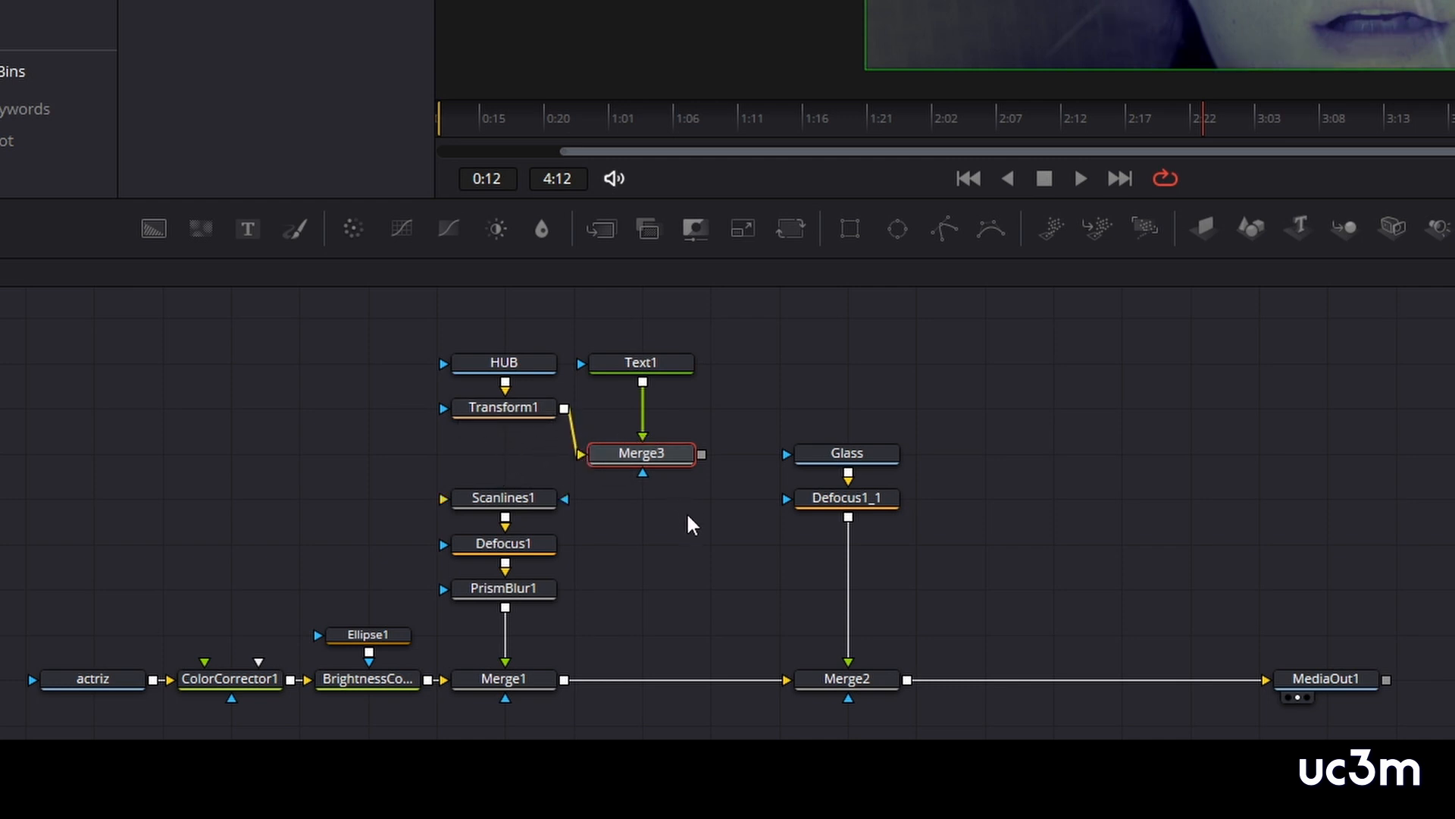
drag(702, 454, 565, 499)
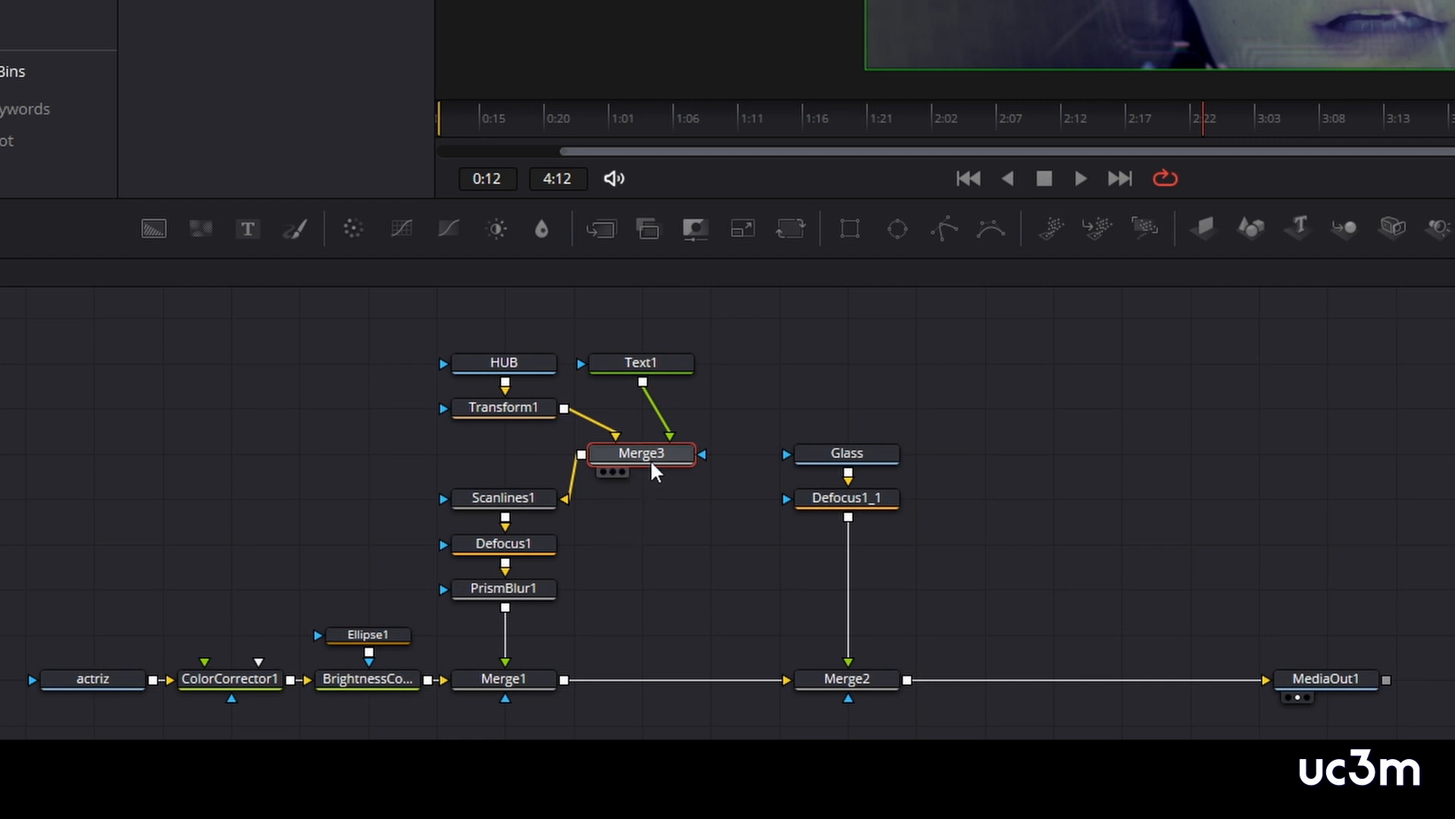
drag(611, 468, 542, 465)
Enter "warning" in Text1, place it over the bridge of the actress's nose and set its size to 0.1024.
click(643, 369)
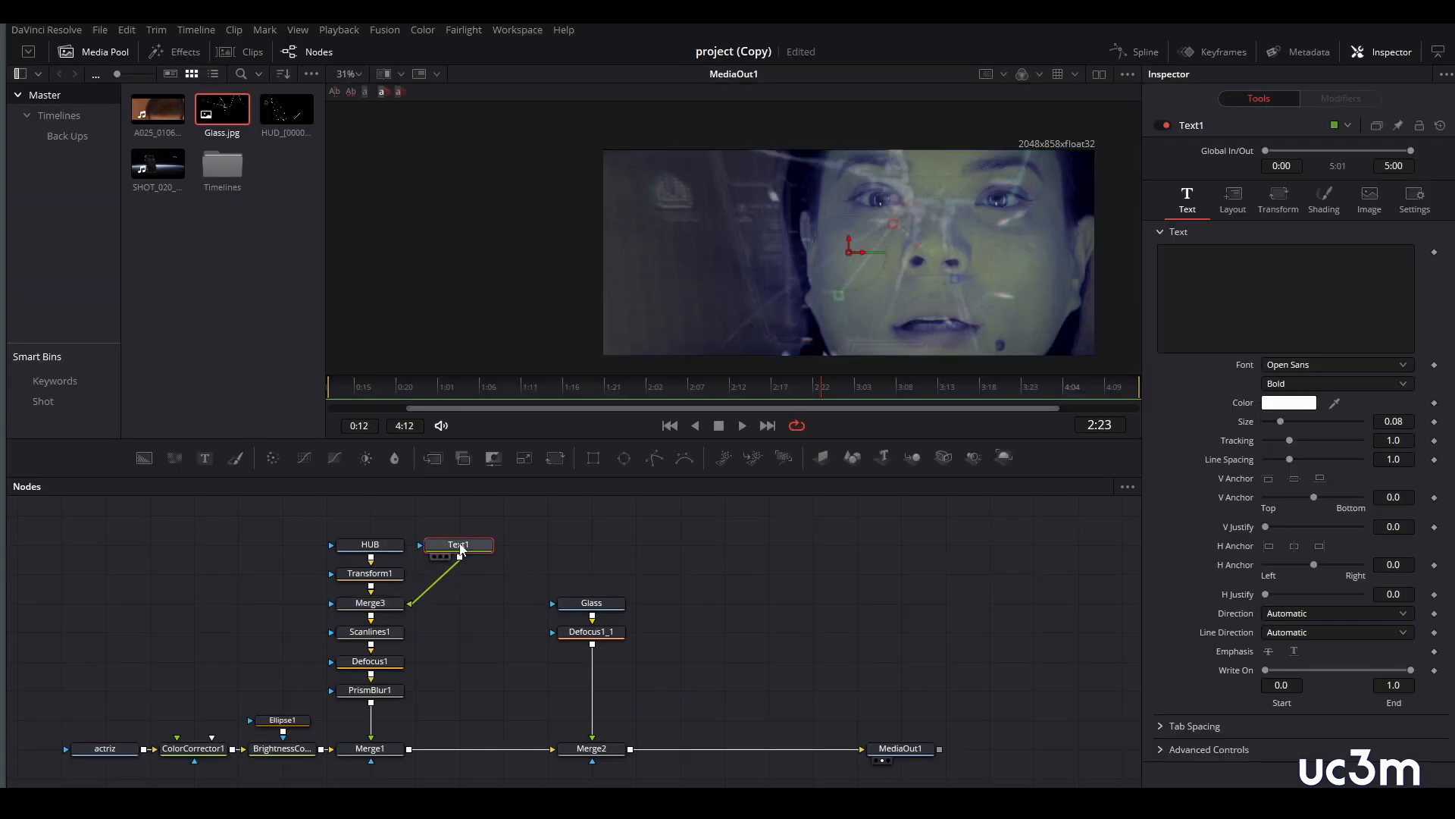
click(1195, 257)
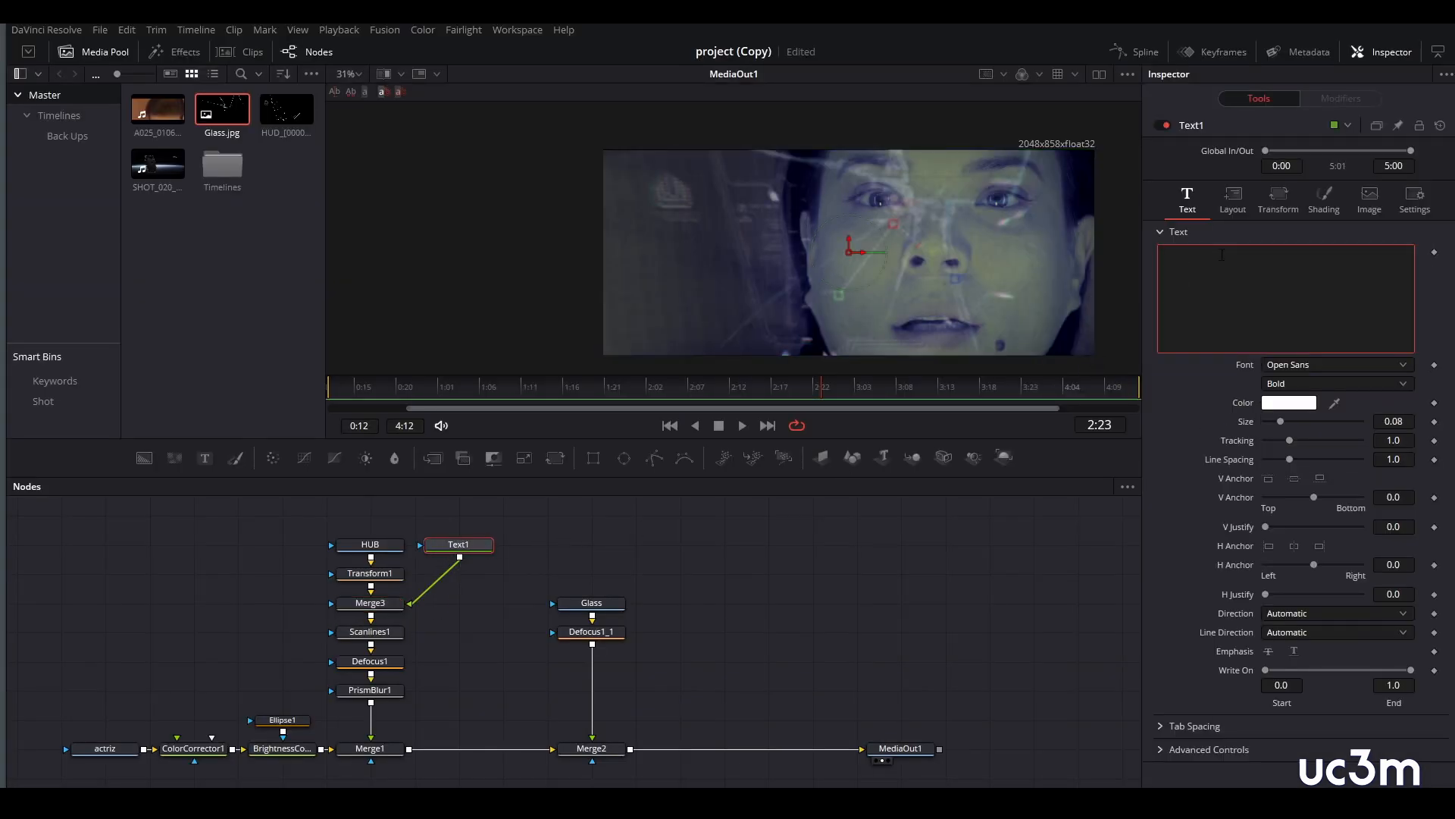
text(warning)
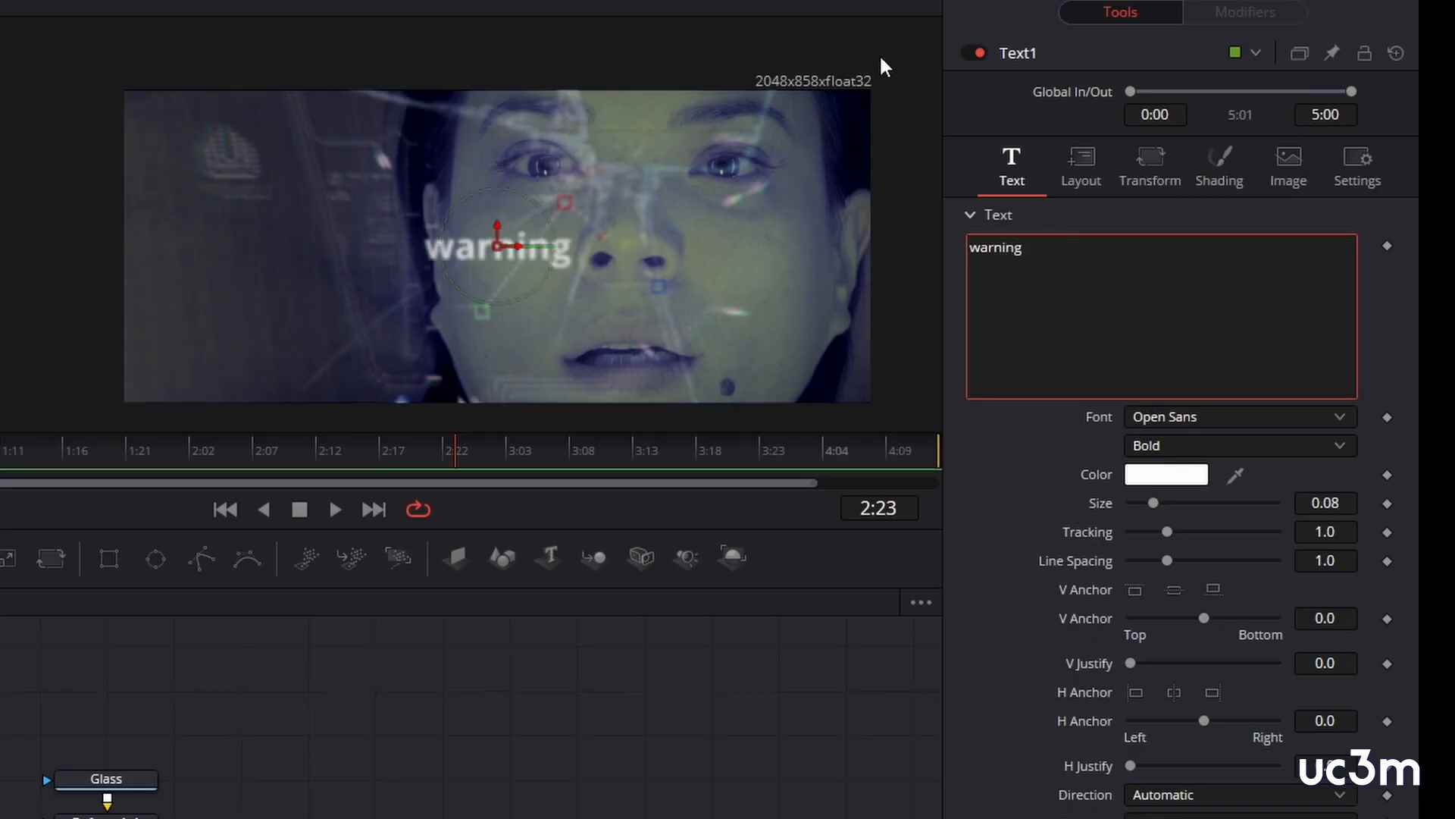
drag(497, 246, 620, 220)
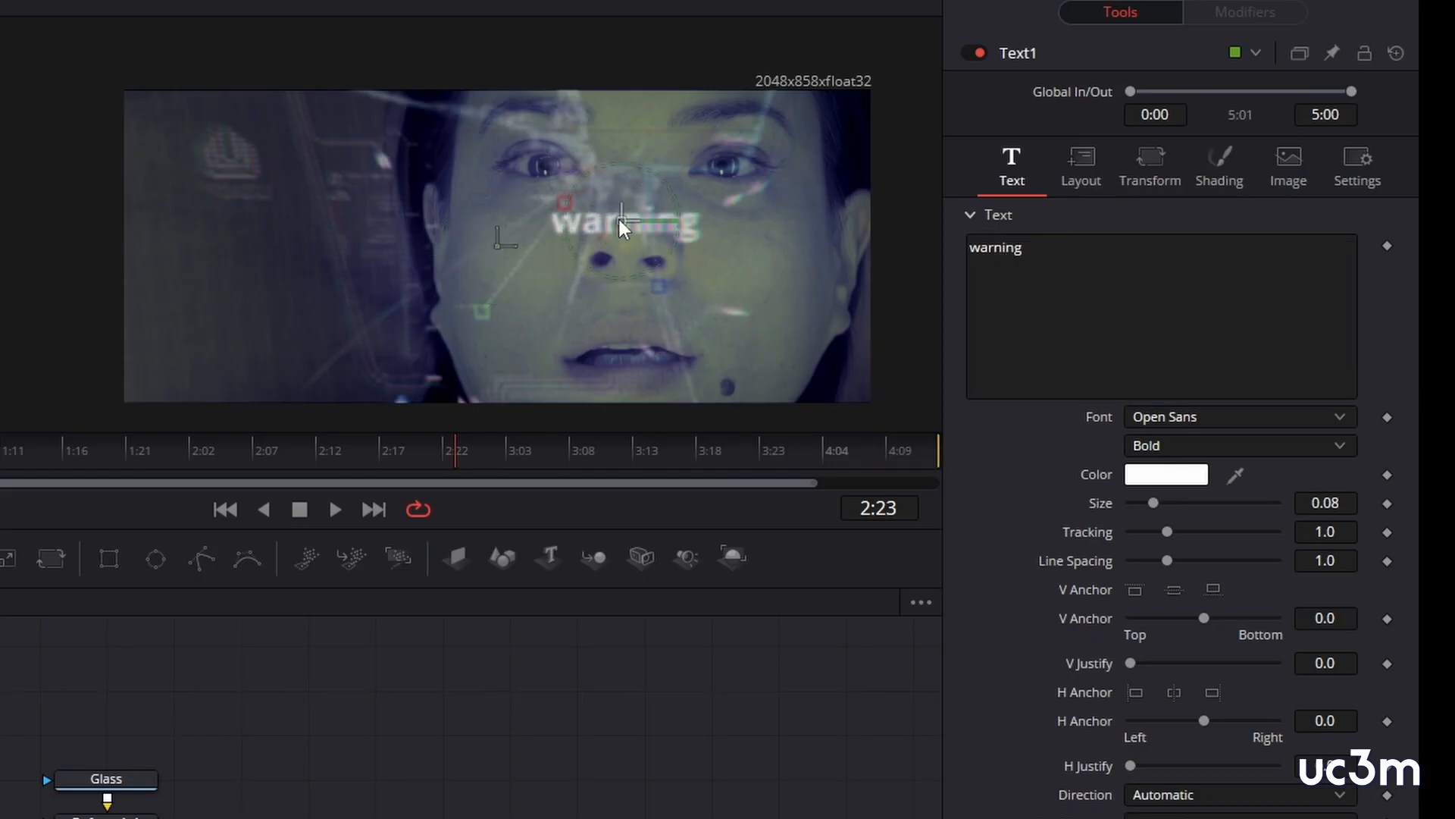
drag(1152, 503, 1160, 503)
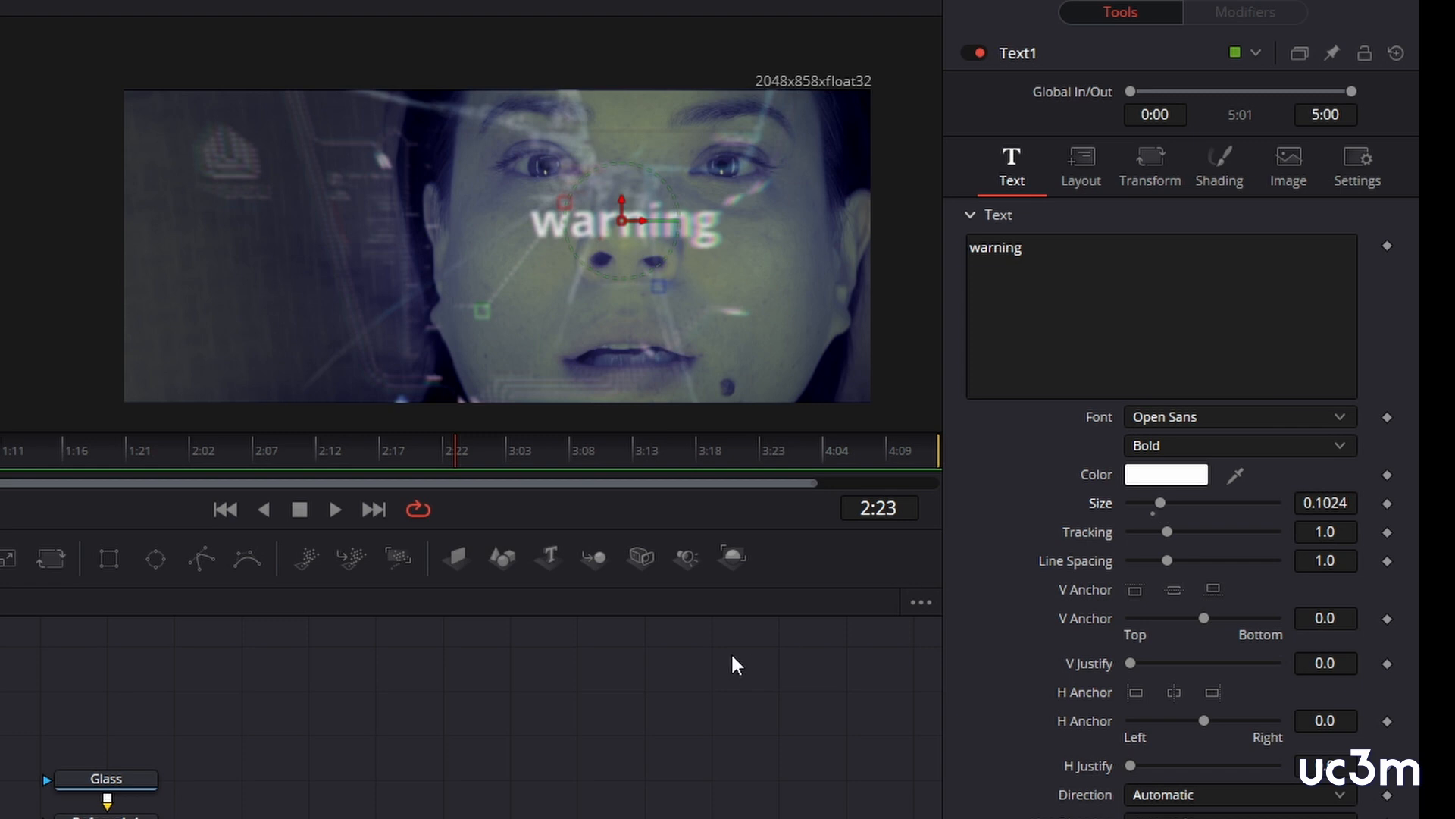
Set the colour of the warning text to pure red.
click(1181, 476)
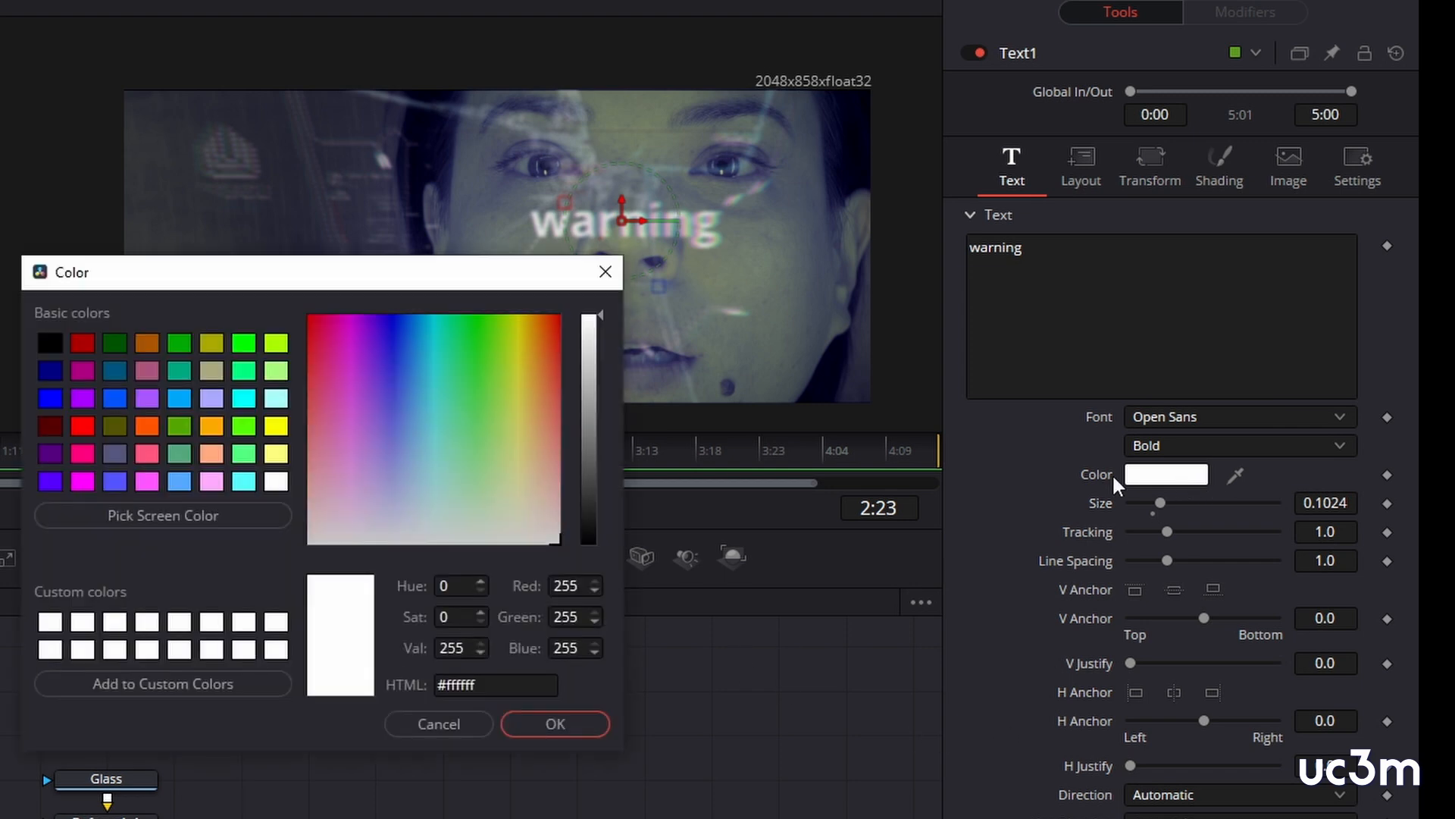
click(82, 426)
click(550, 718)
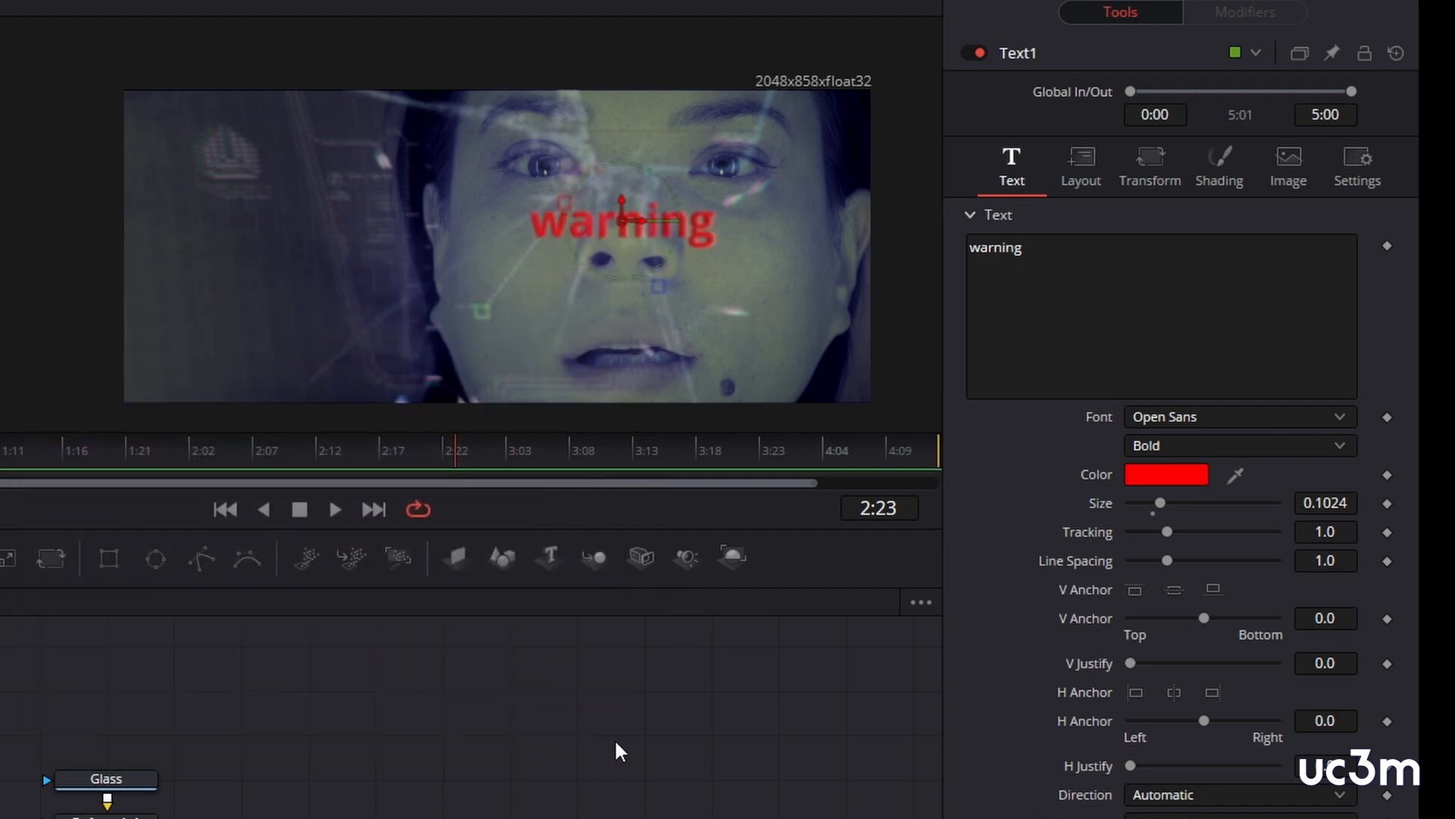
Set the colour of Text1's shading element 2, the outline, to orange #ff5500.
click(1220, 190)
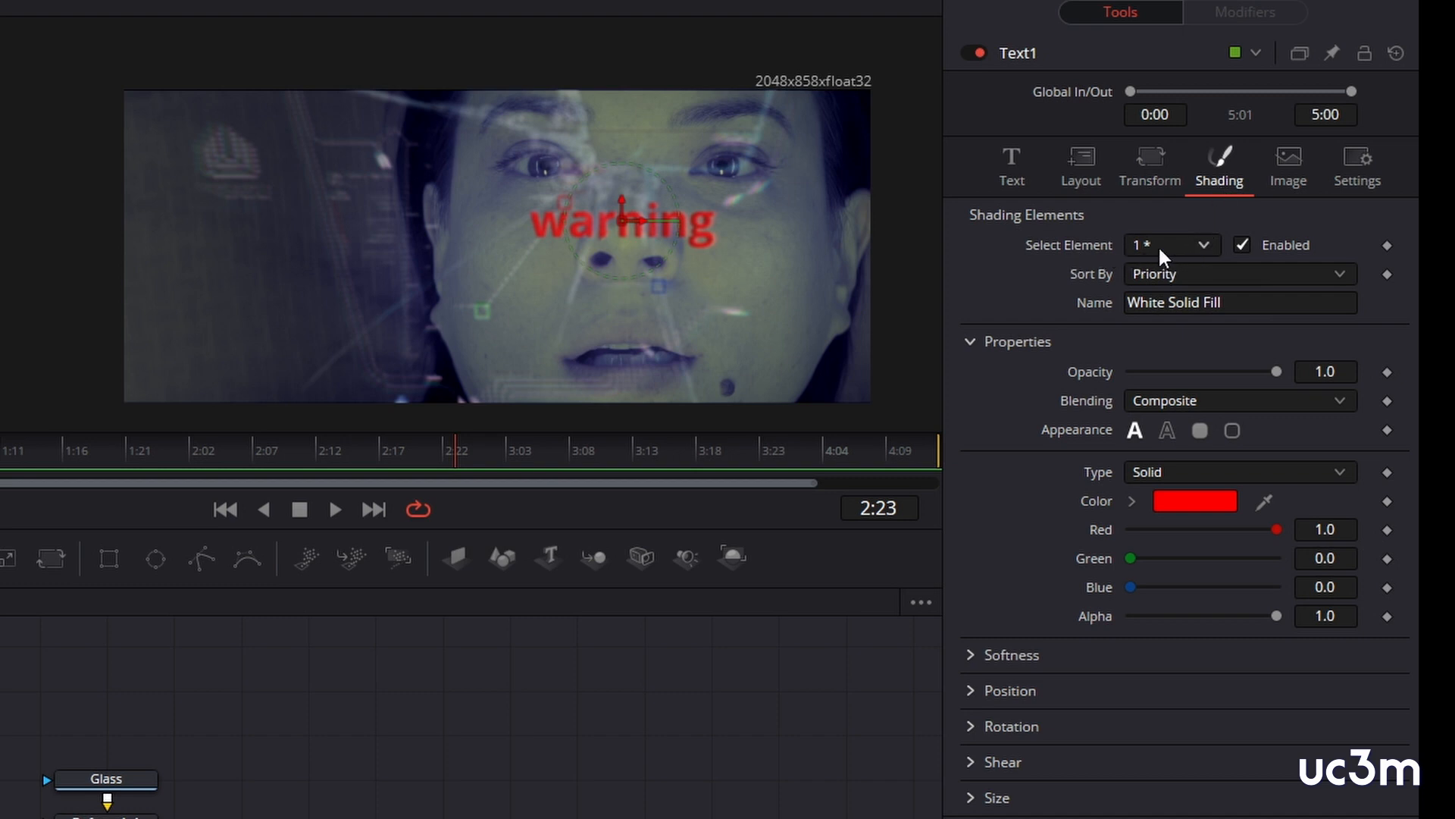
click(1204, 243)
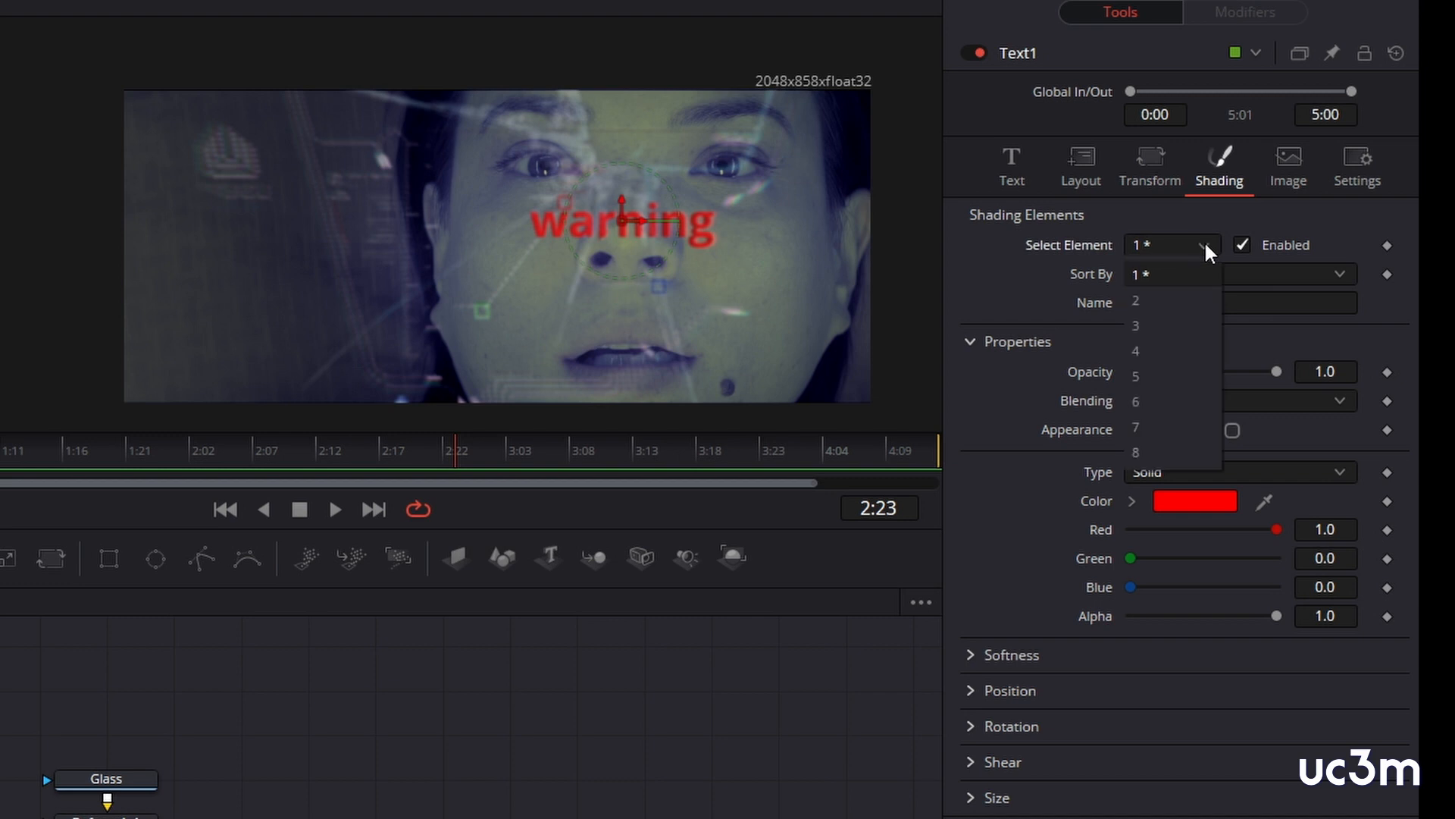
click(1143, 299)
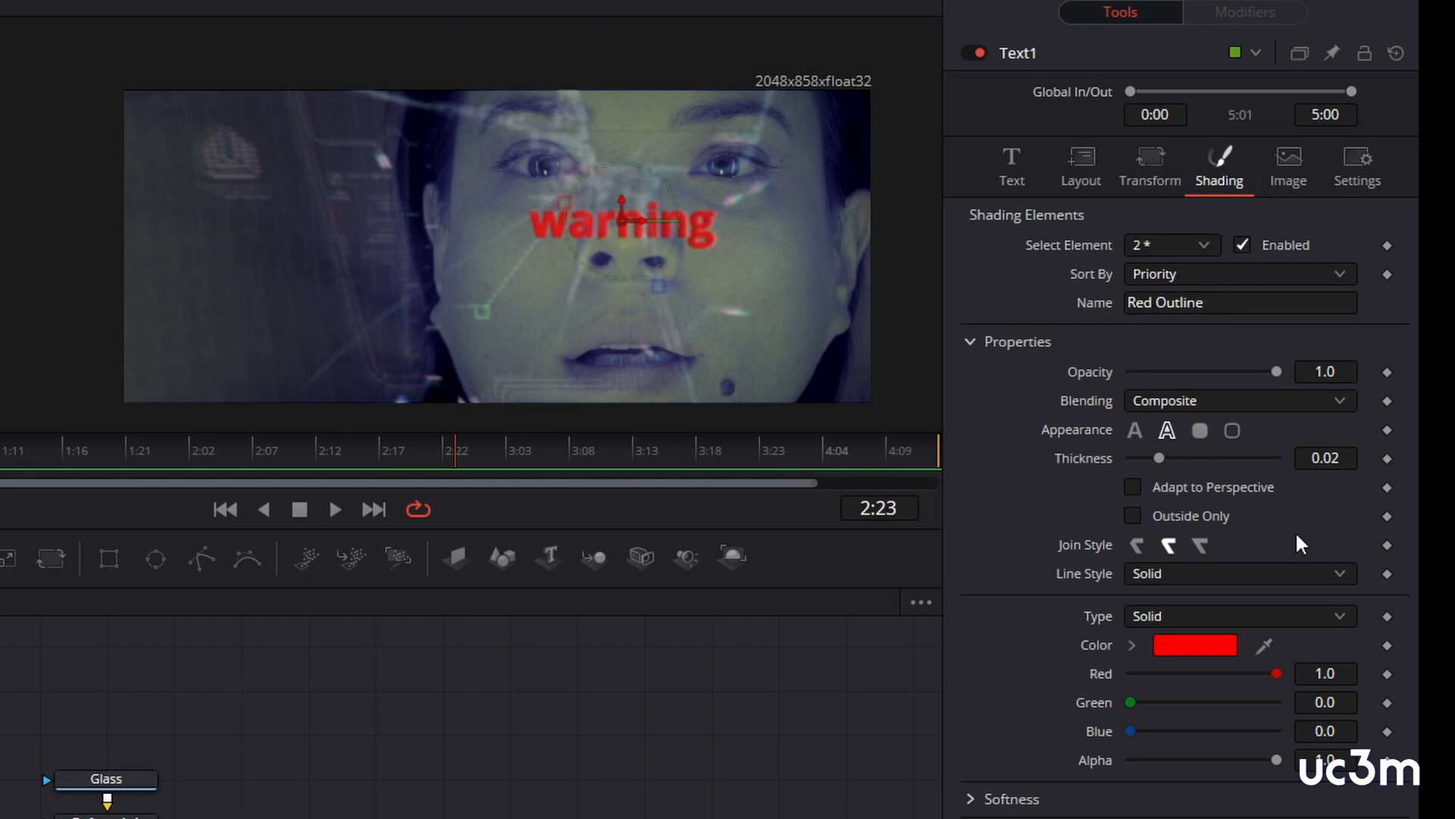
click(1193, 646)
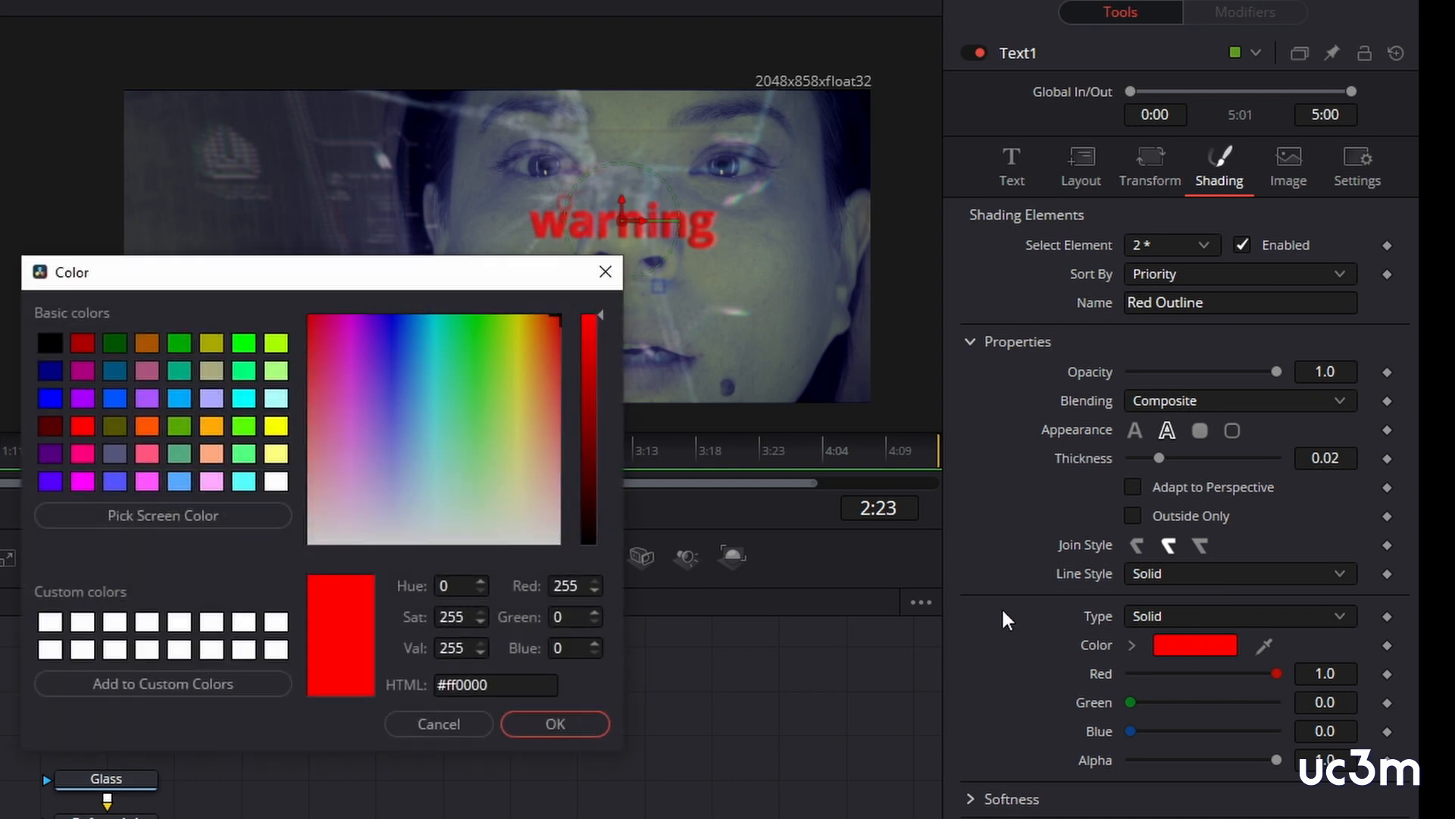
click(144, 424)
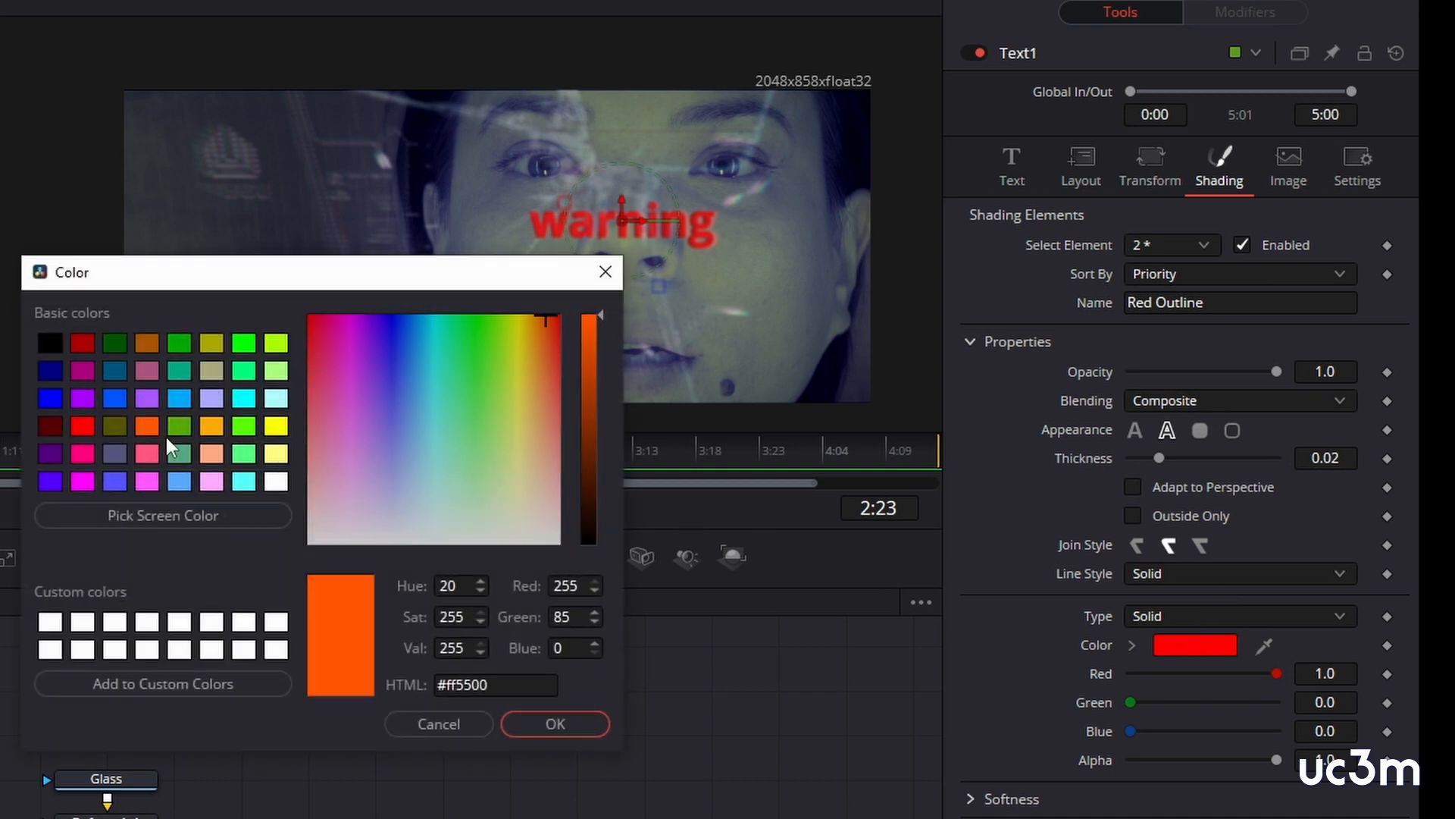
click(557, 723)
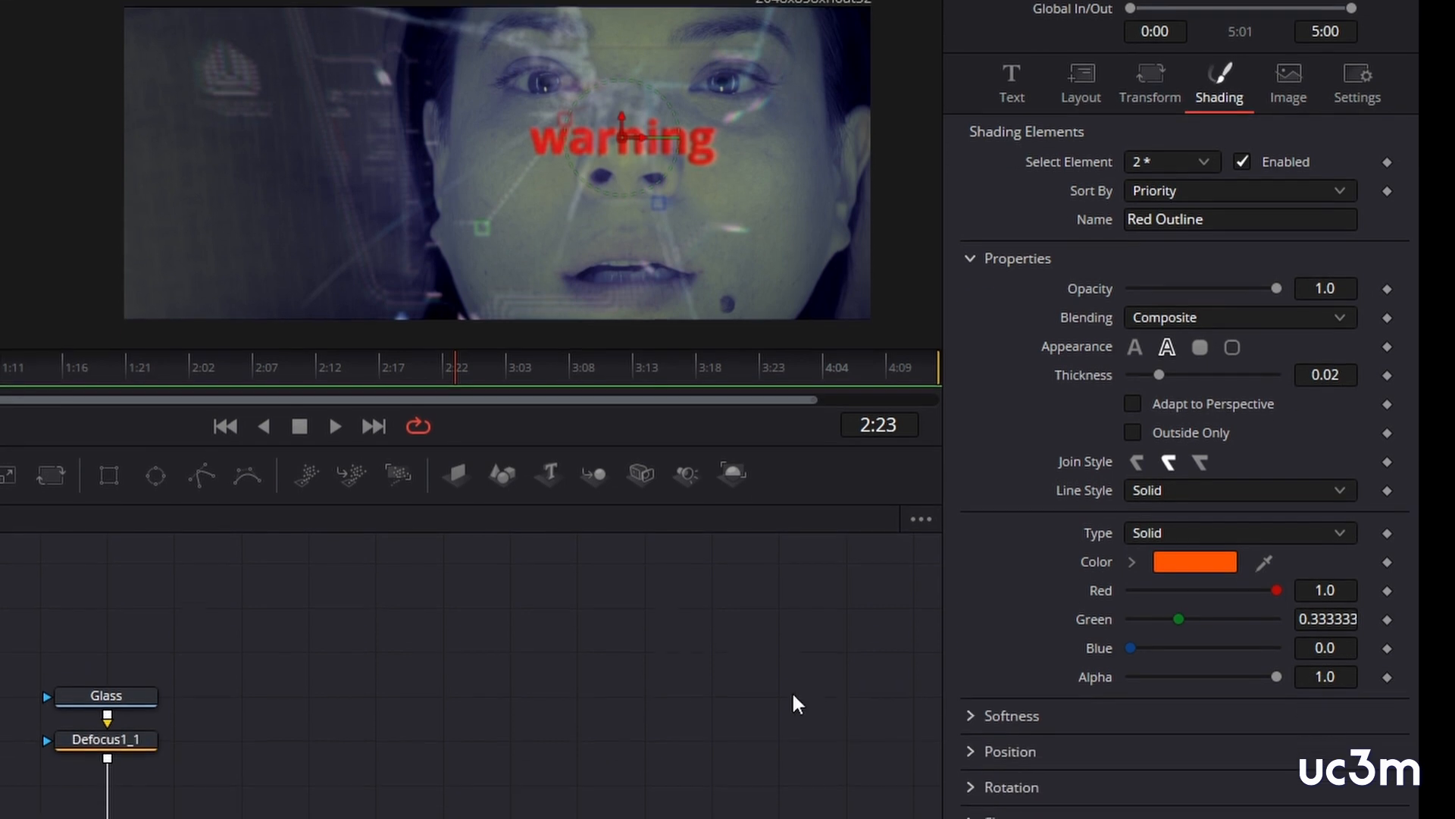
Soften the text outline by 5.04 in X and 5.51 in Y, raise its glow and inspect the lettering up close.
click(971, 589)
mouse_move(1167, 616)
mouse_down()
mouse_move(1143, 642)
mouse_move(1171, 641)
mouse_up()
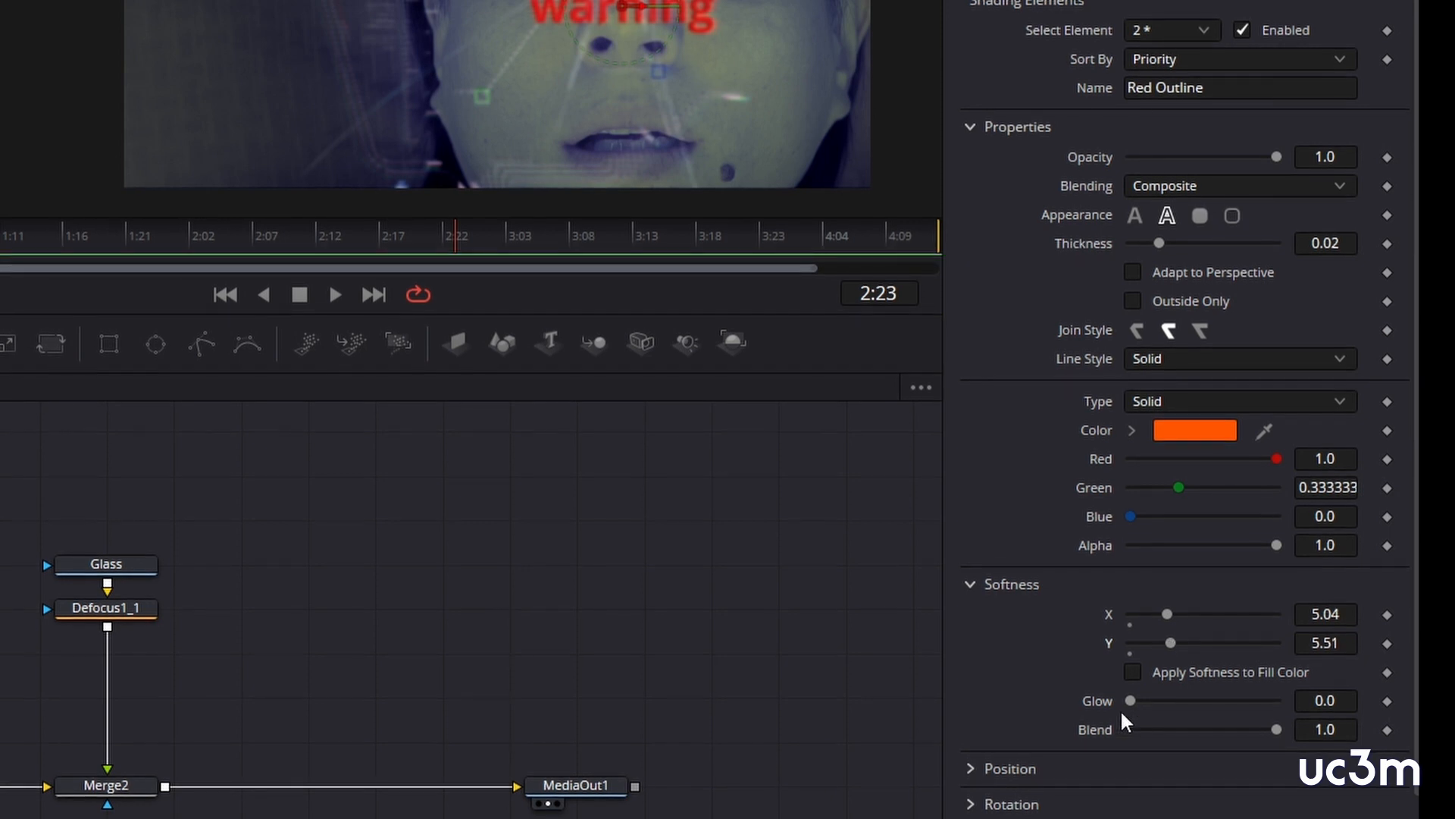
drag(1130, 701, 1175, 698)
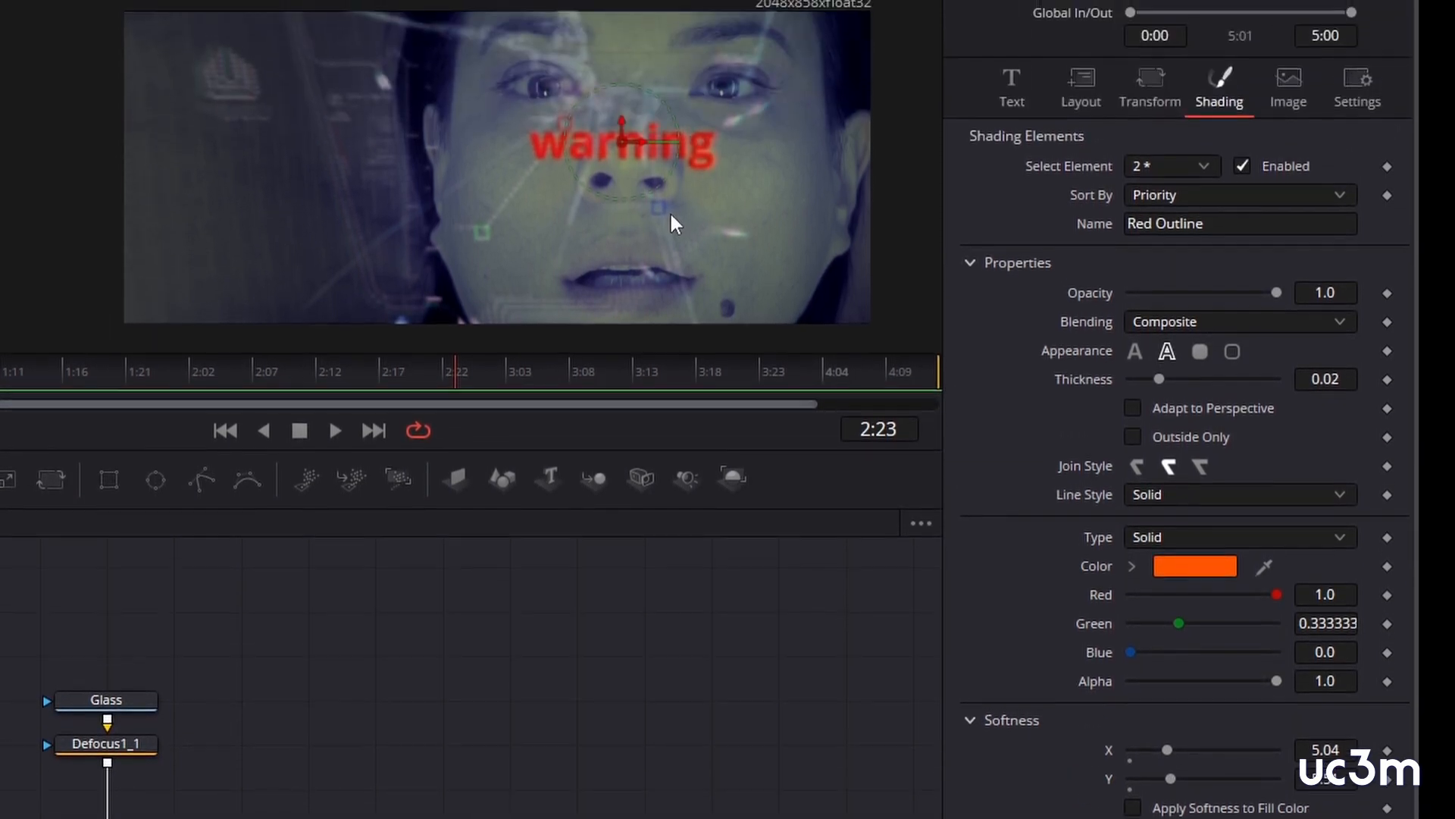
scroll(671, 76, up, 3)
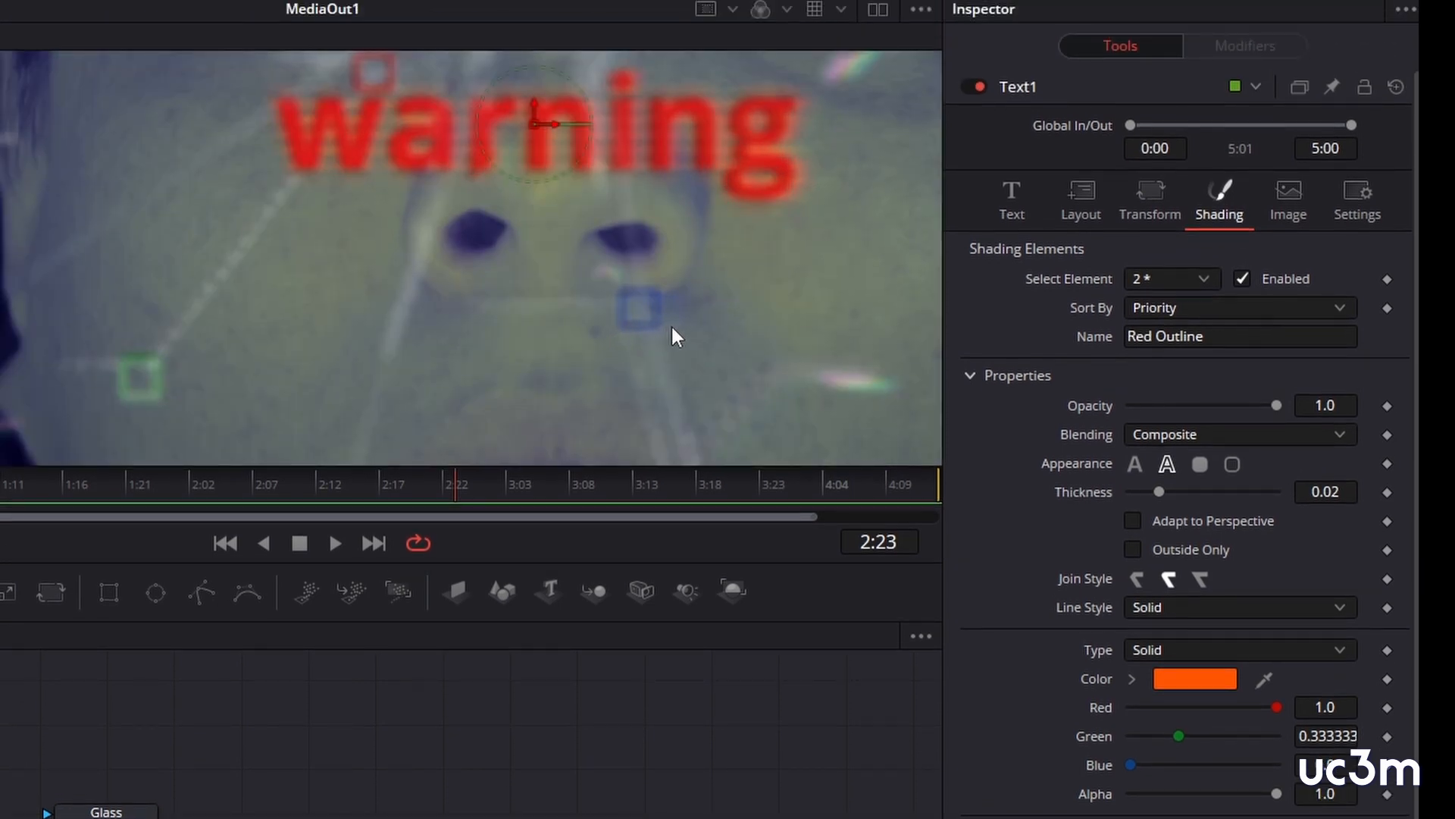
scroll(671, 325, down, 2)
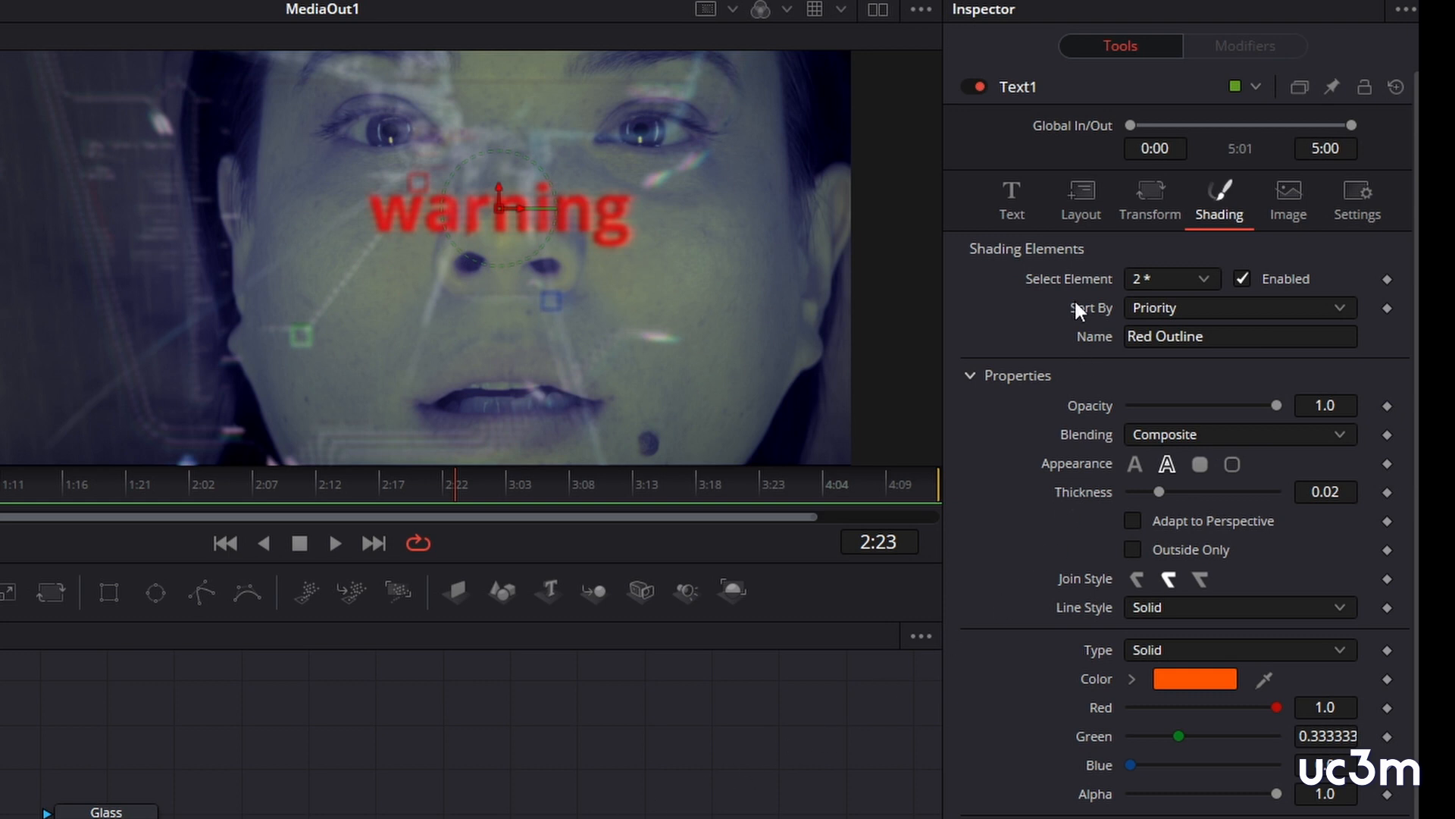
Mirror the warning text by setting its layout Y rotation to 180.
click(1084, 213)
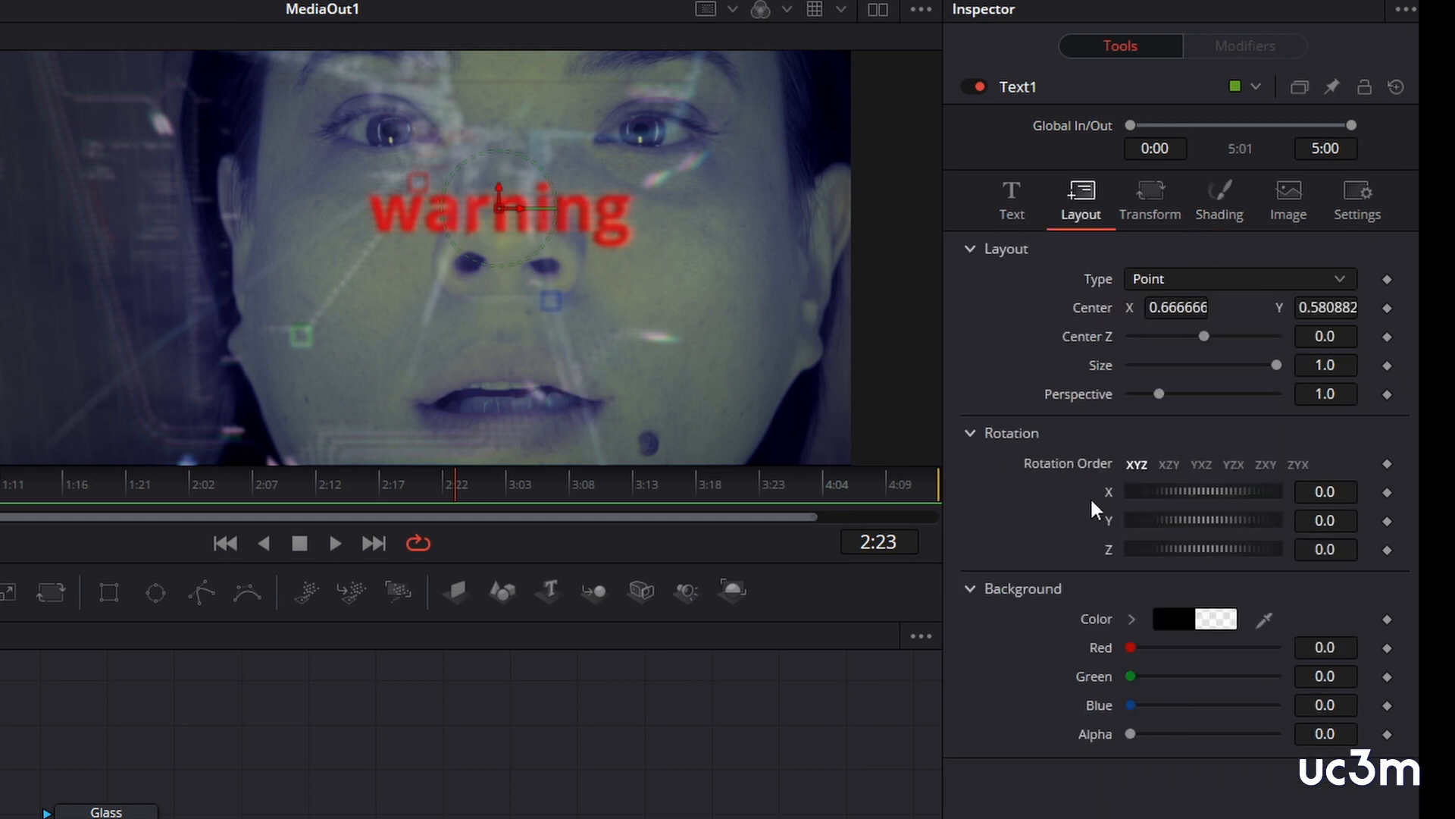
drag(1252, 521, 1232, 520)
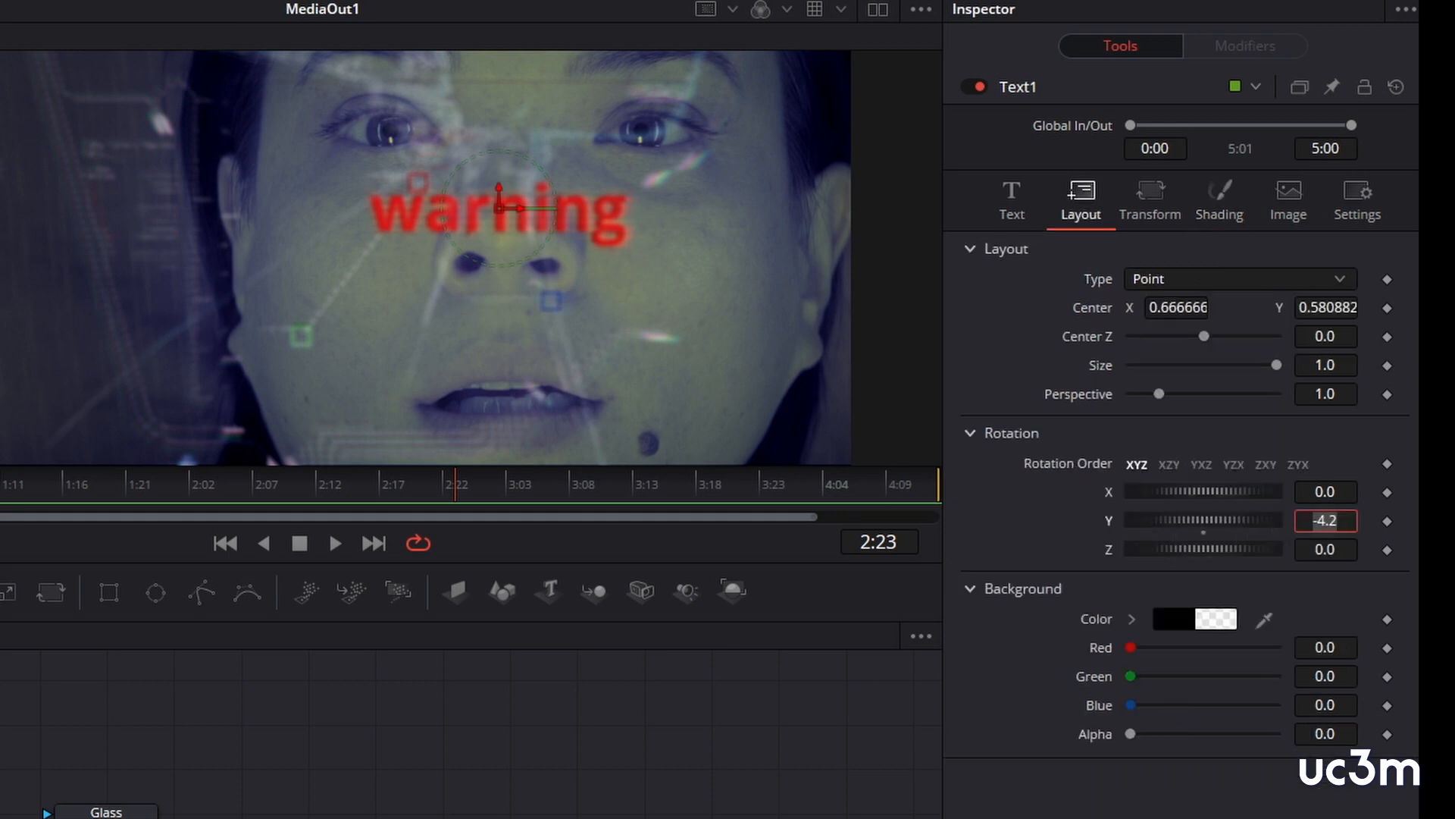
text(180)
key(Tab)
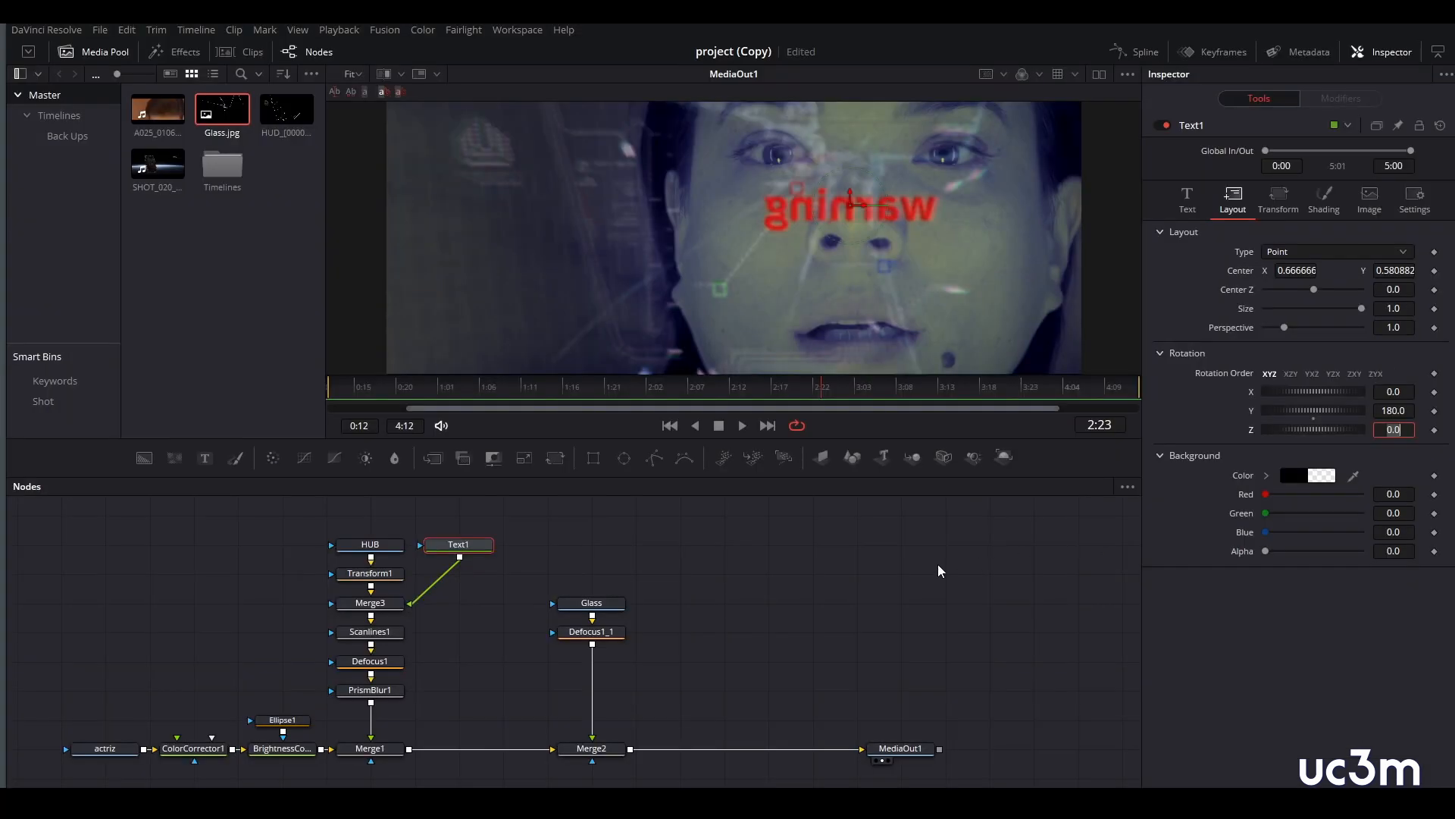
Try fading the warning text by lowering Merge3's blend to 0 and raising it back to 0.961.
click(371, 606)
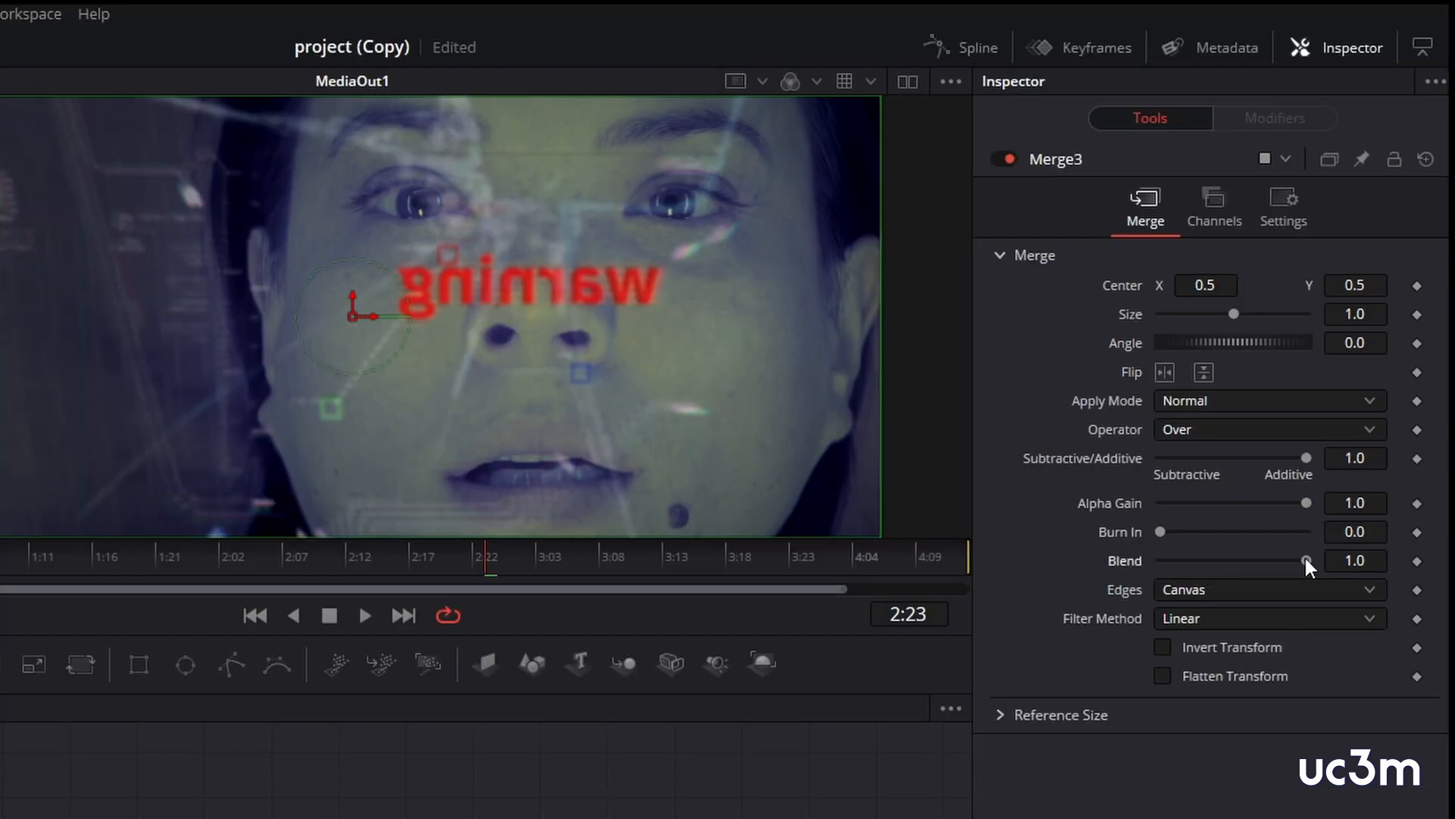
drag(1362, 389, 1170, 388)
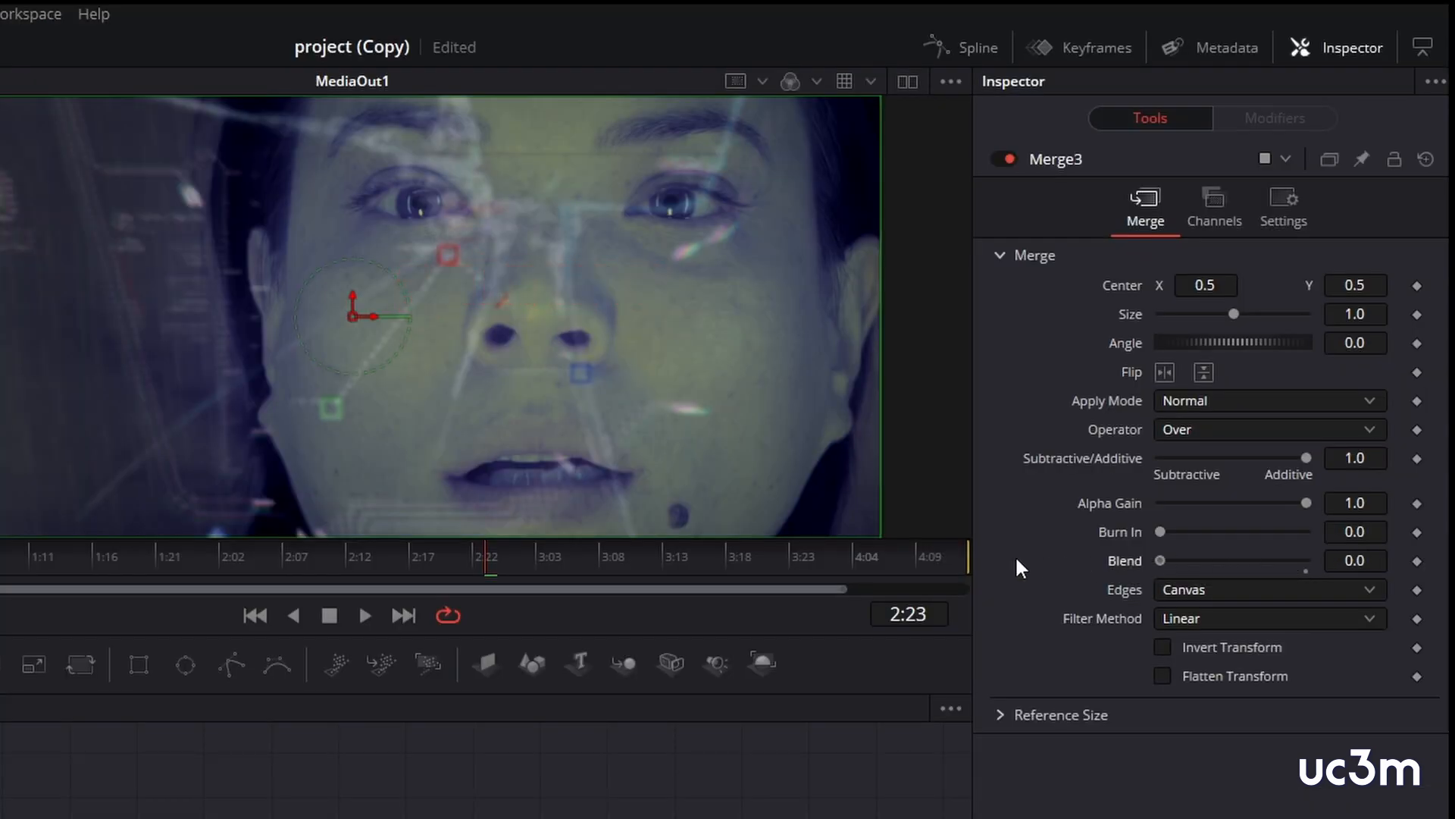
drag(1160, 560, 1340, 556)
drag(1240, 557, 1298, 557)
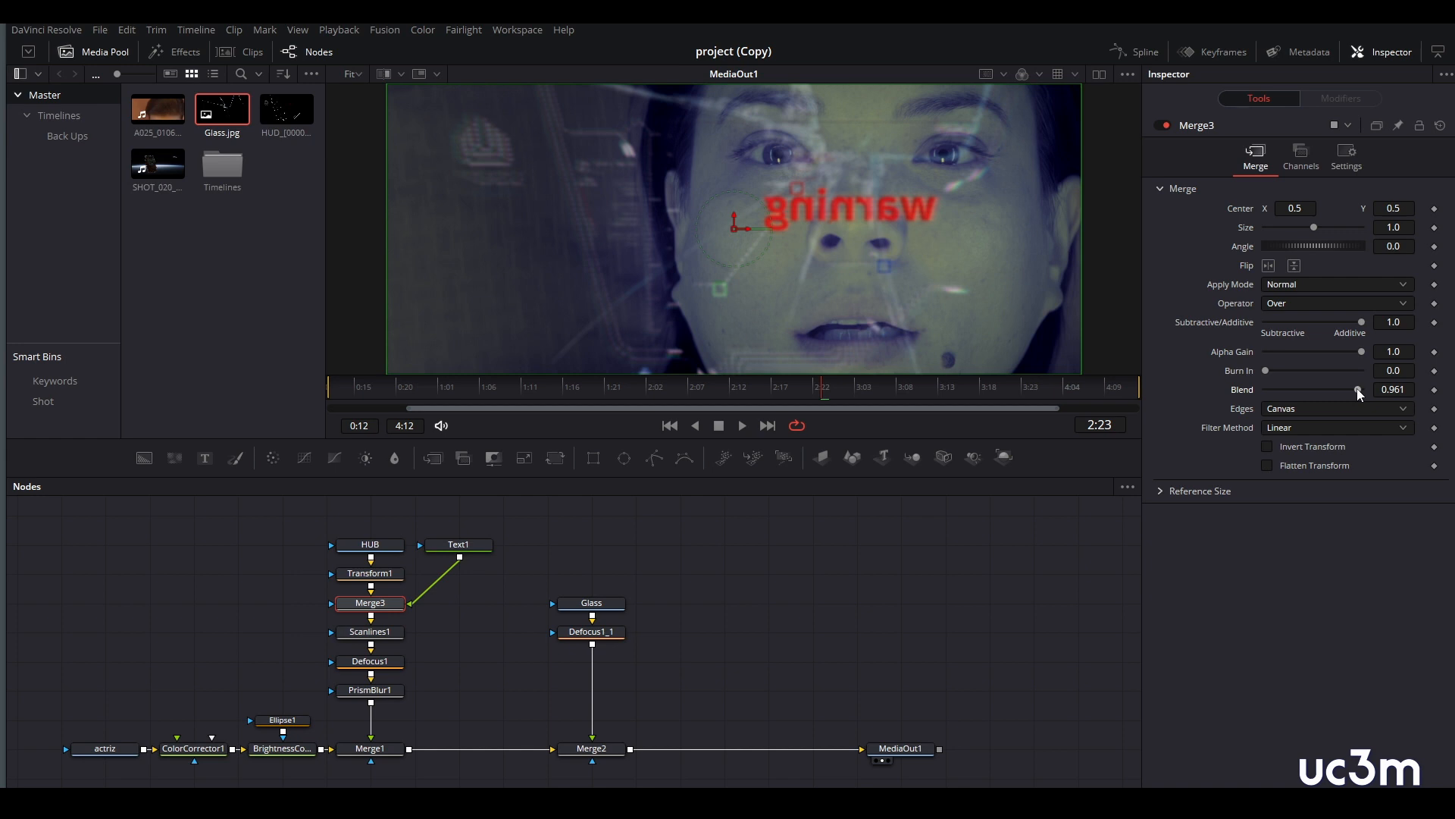
Keyframe Merge3's blend at the start of the clip, time 0:12, with a value of 0.
key(Home)
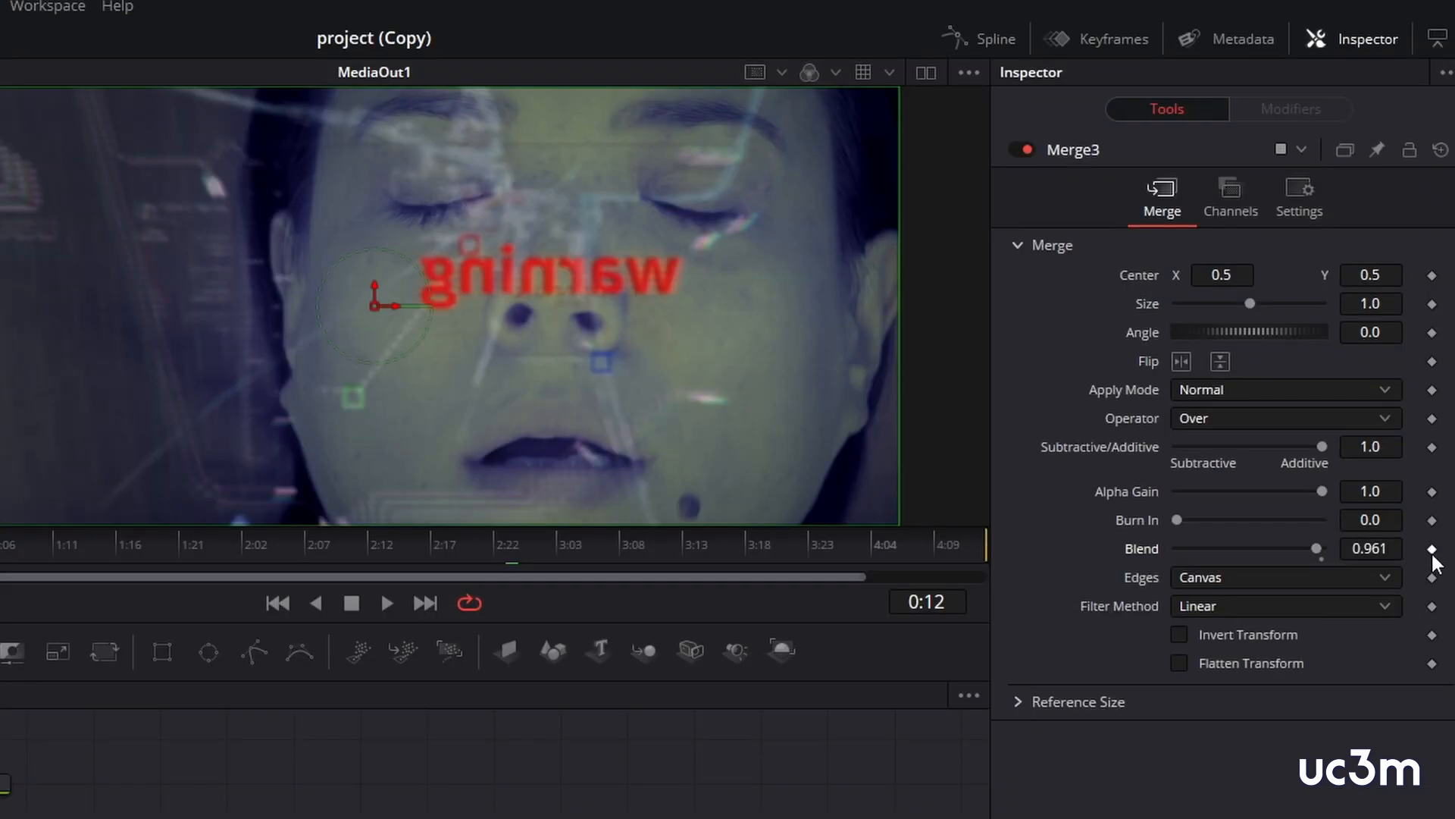
click(1434, 390)
drag(1318, 546, 1016, 557)
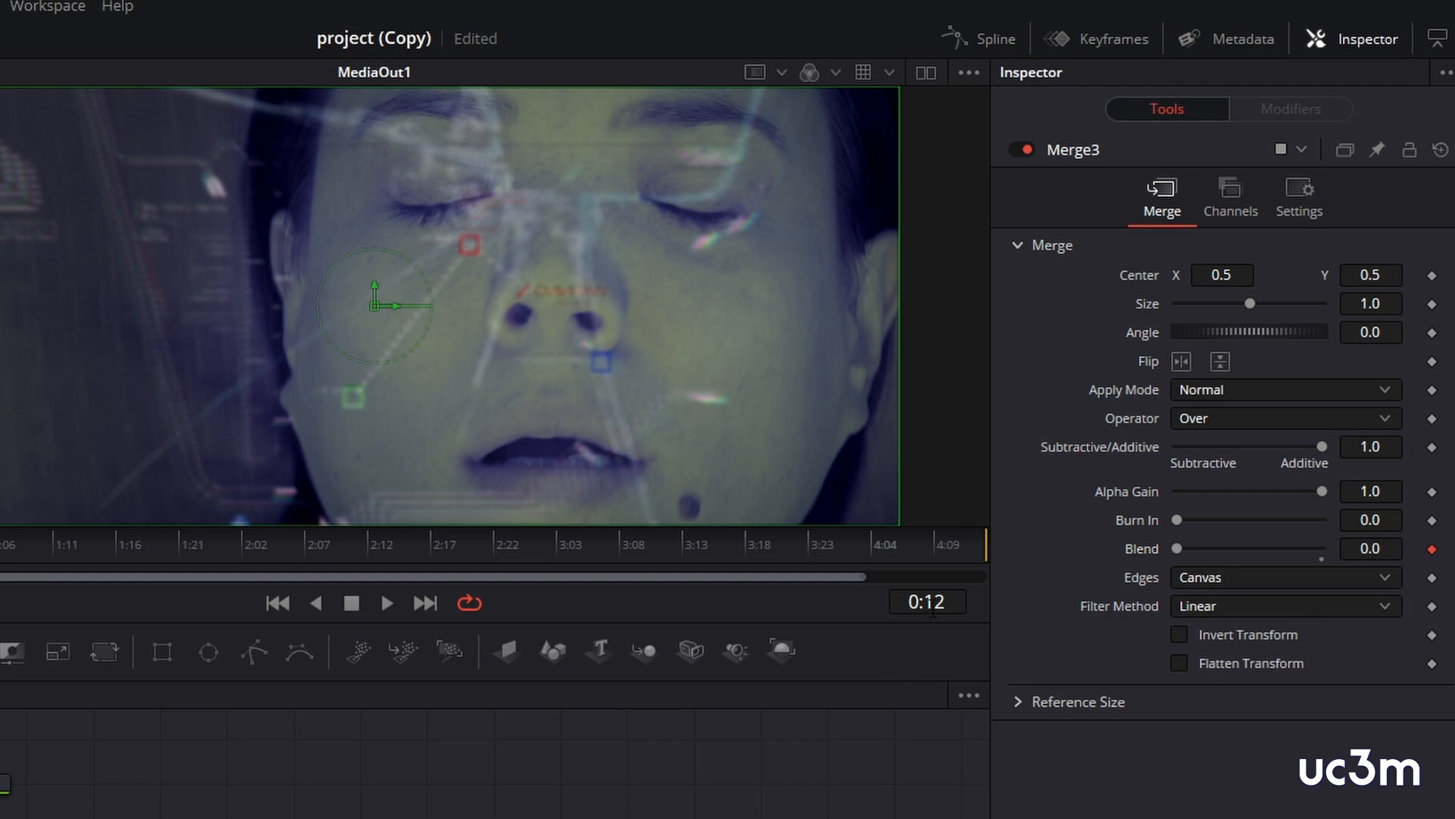
Keyframe Merge3's blend at time 0:22 with a value of 0.921.
double_click(932, 606)
text(22)
key(Return)
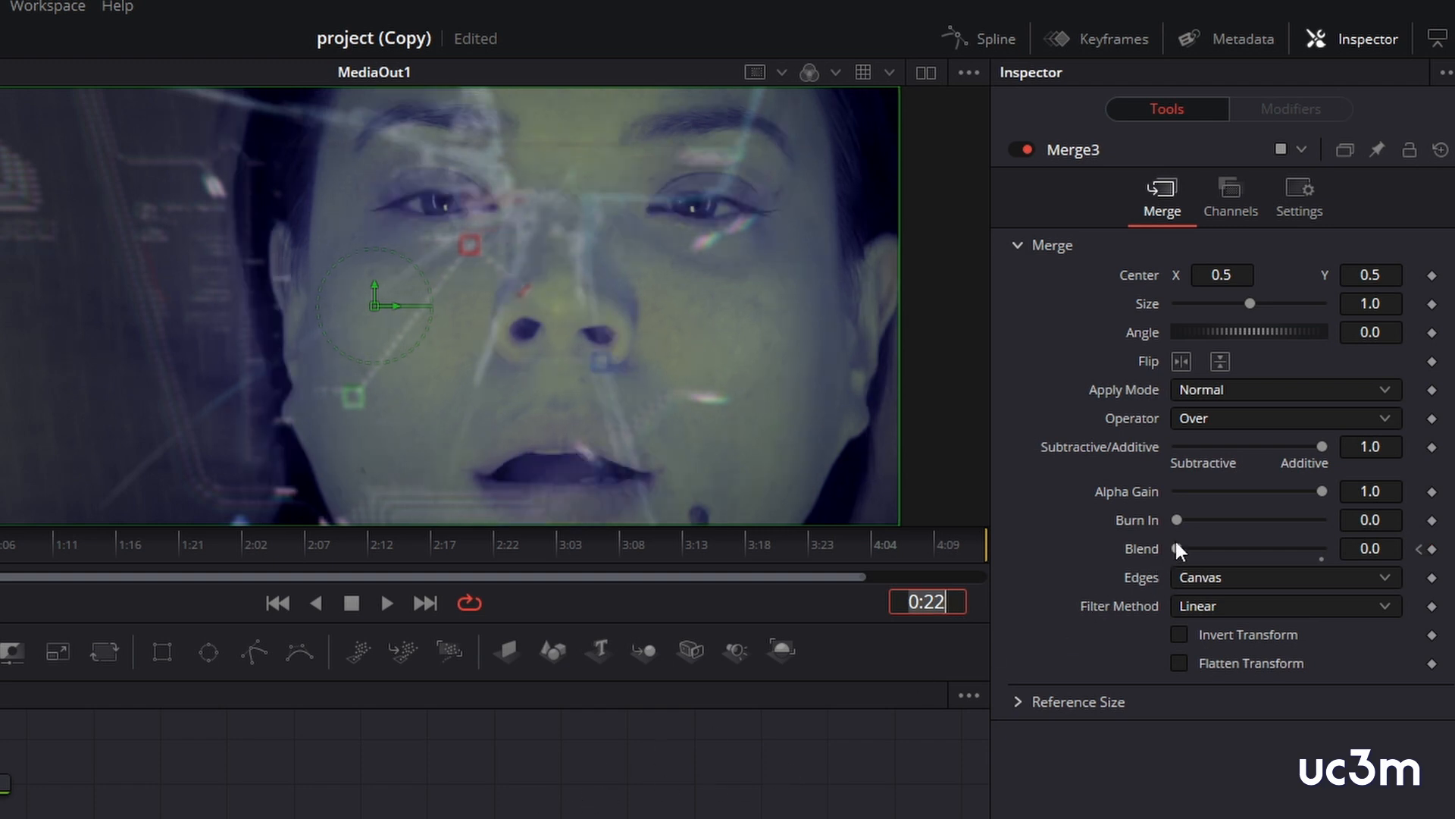
drag(1177, 547, 1312, 548)
Keyframe Merge3's blend at time 1:08 with a value of 0.
click(976, 602)
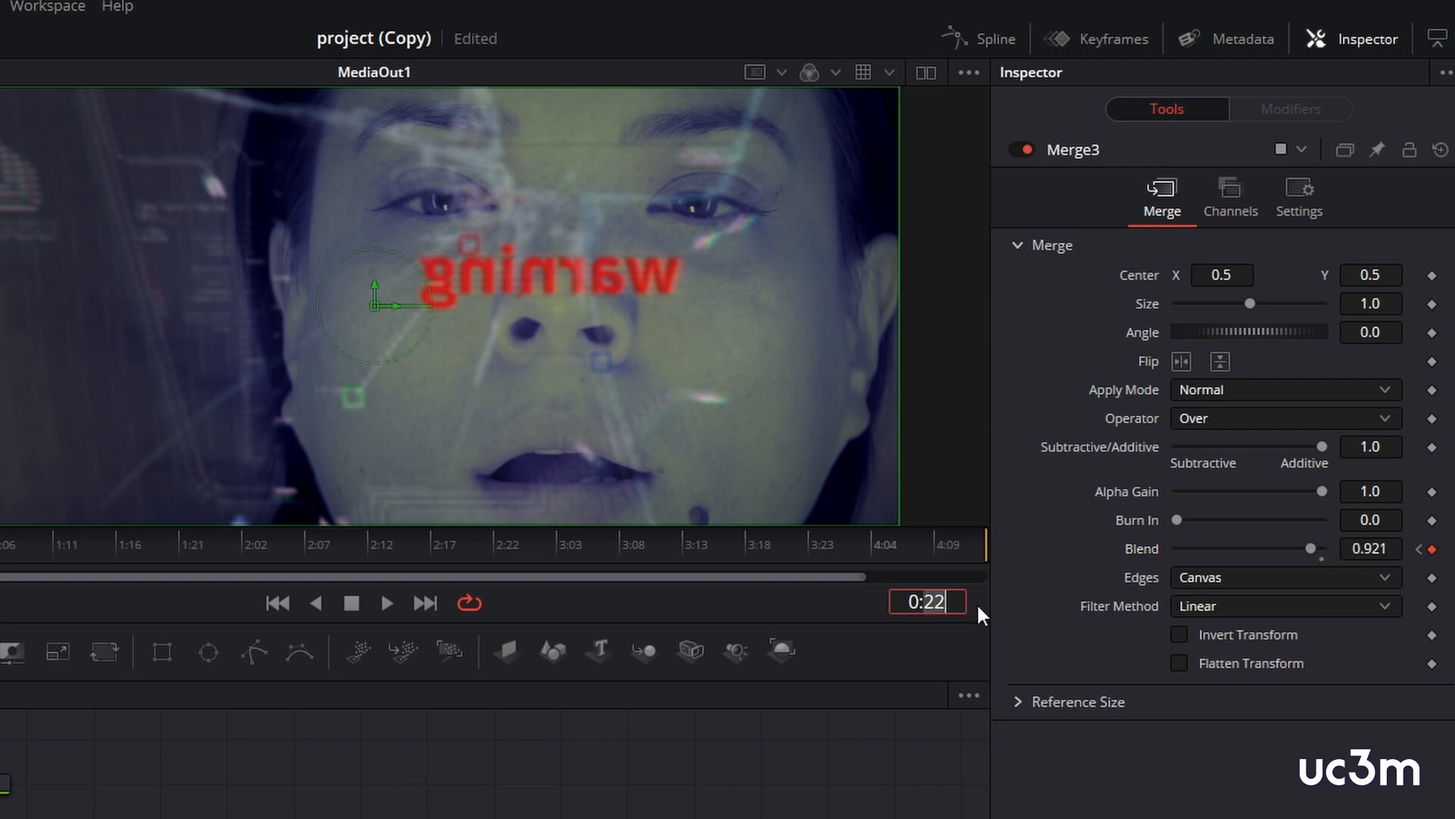
text(0:32)
key(Return)
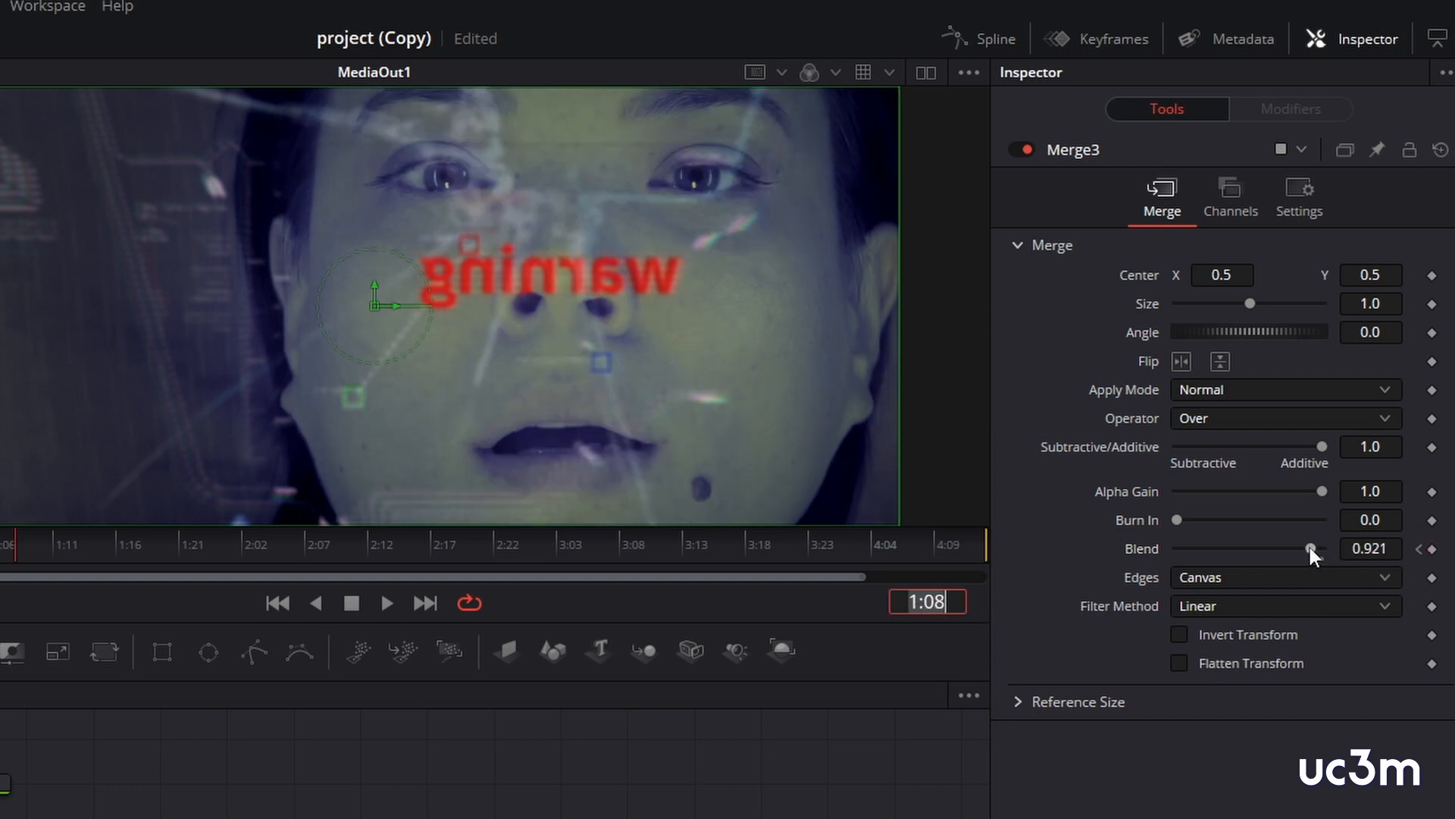
drag(1310, 547, 1076, 548)
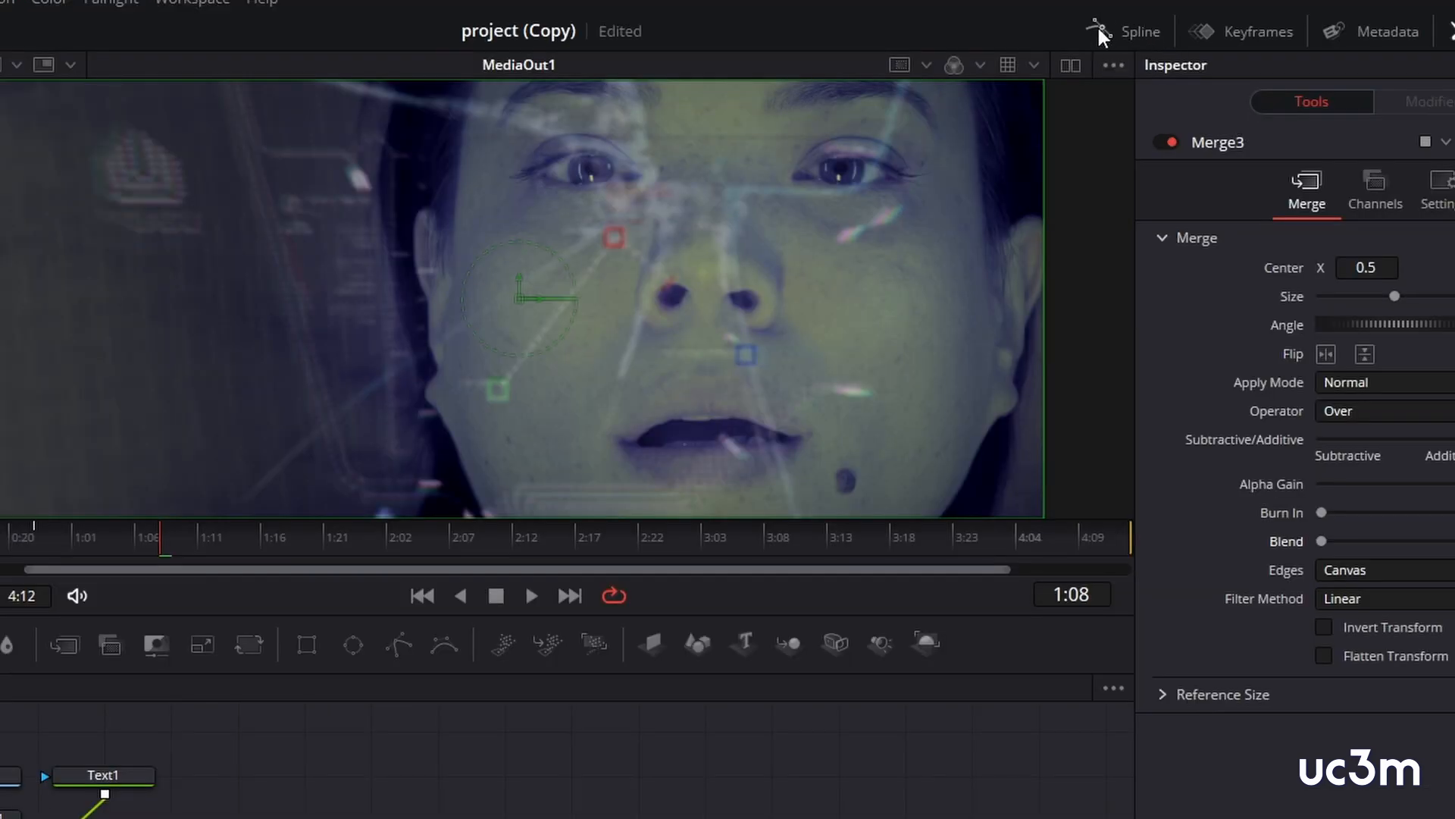
Display Merge3's Blend animation curve in the Spline editor and zoom it to fit.
click(1140, 31)
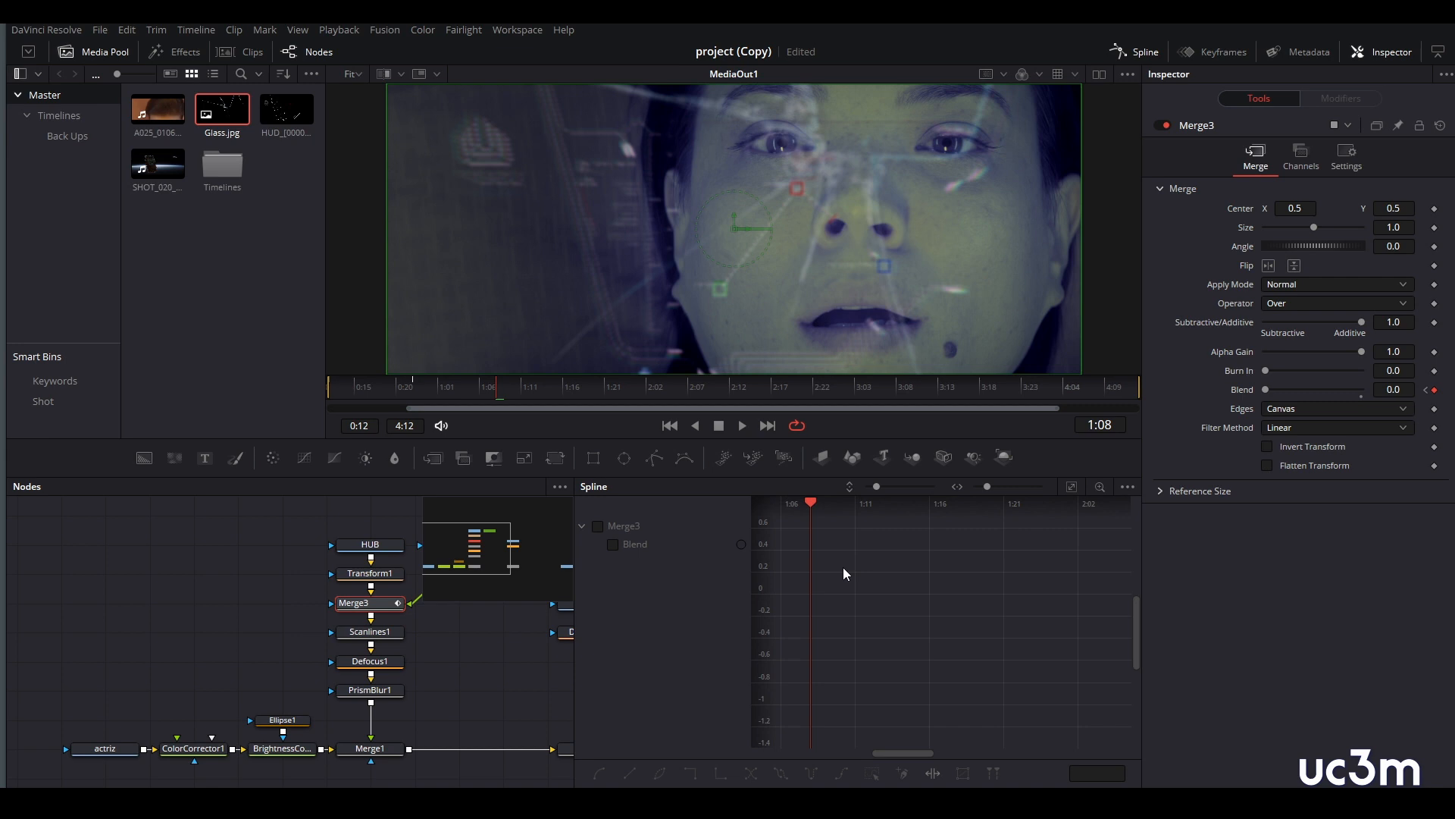
click(611, 544)
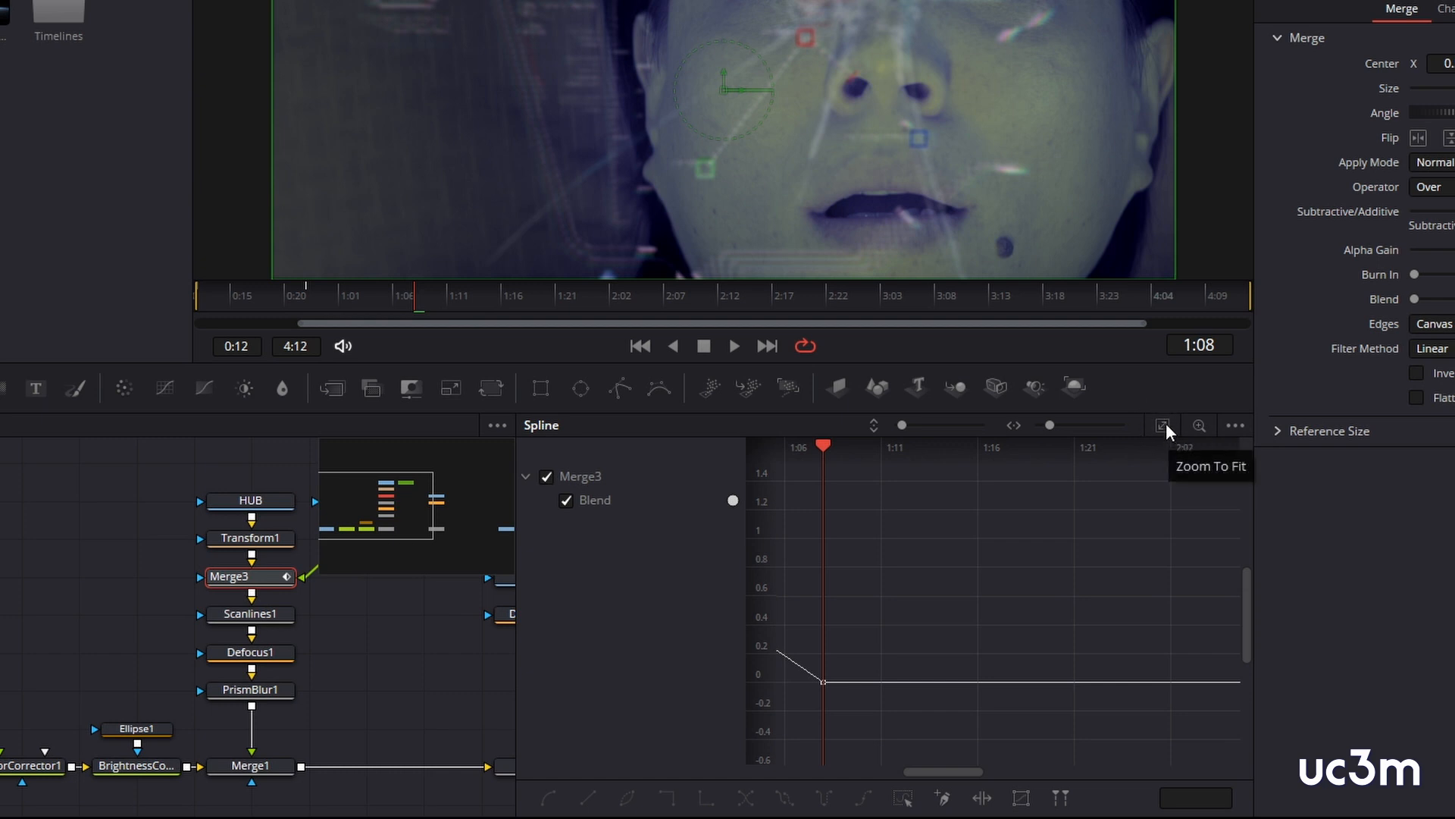
click(1164, 424)
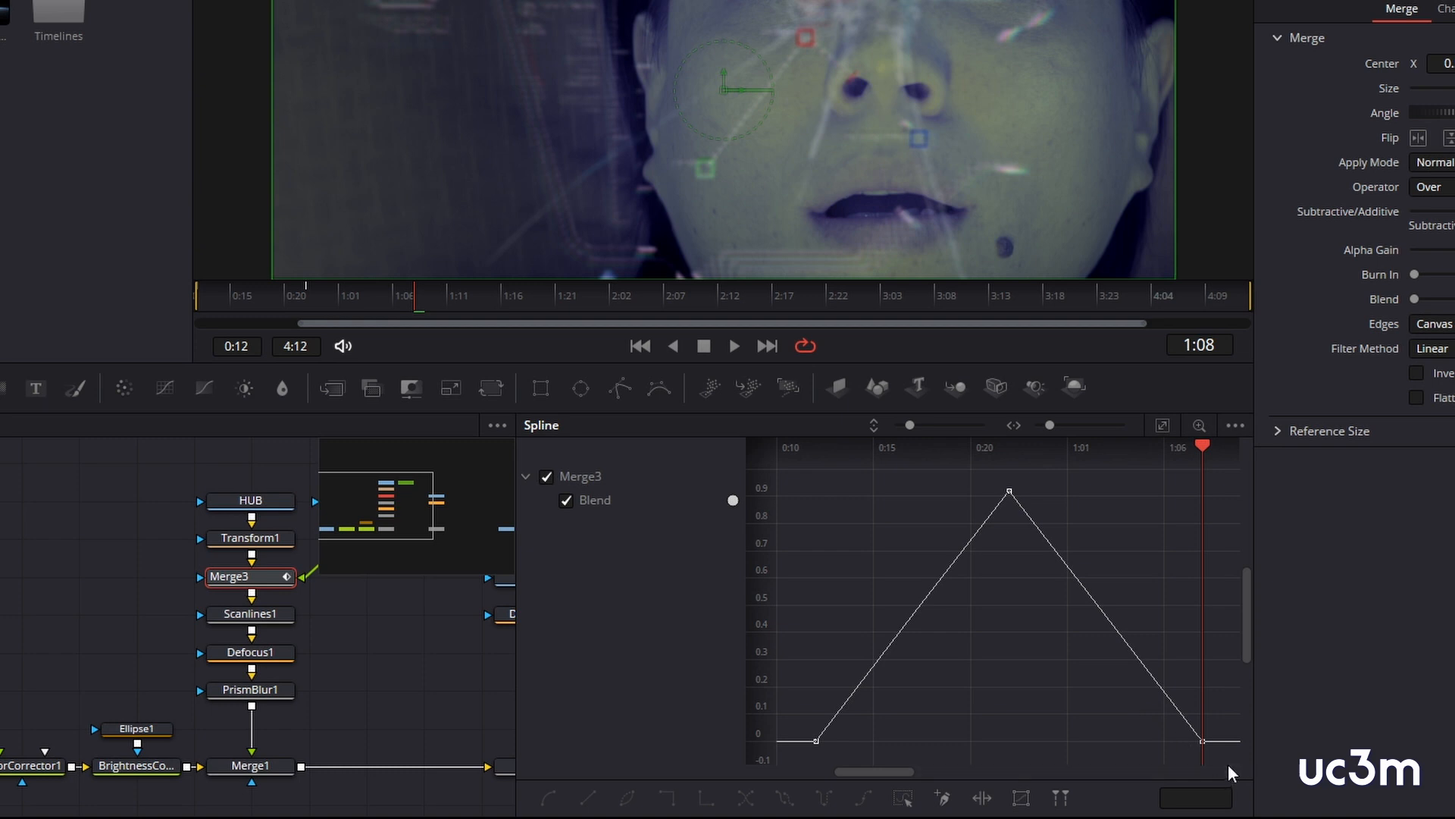
Apply Step In interpolation to all of Merge3's Blend keyframes and set the curve to loop.
drag(1228, 764, 793, 473)
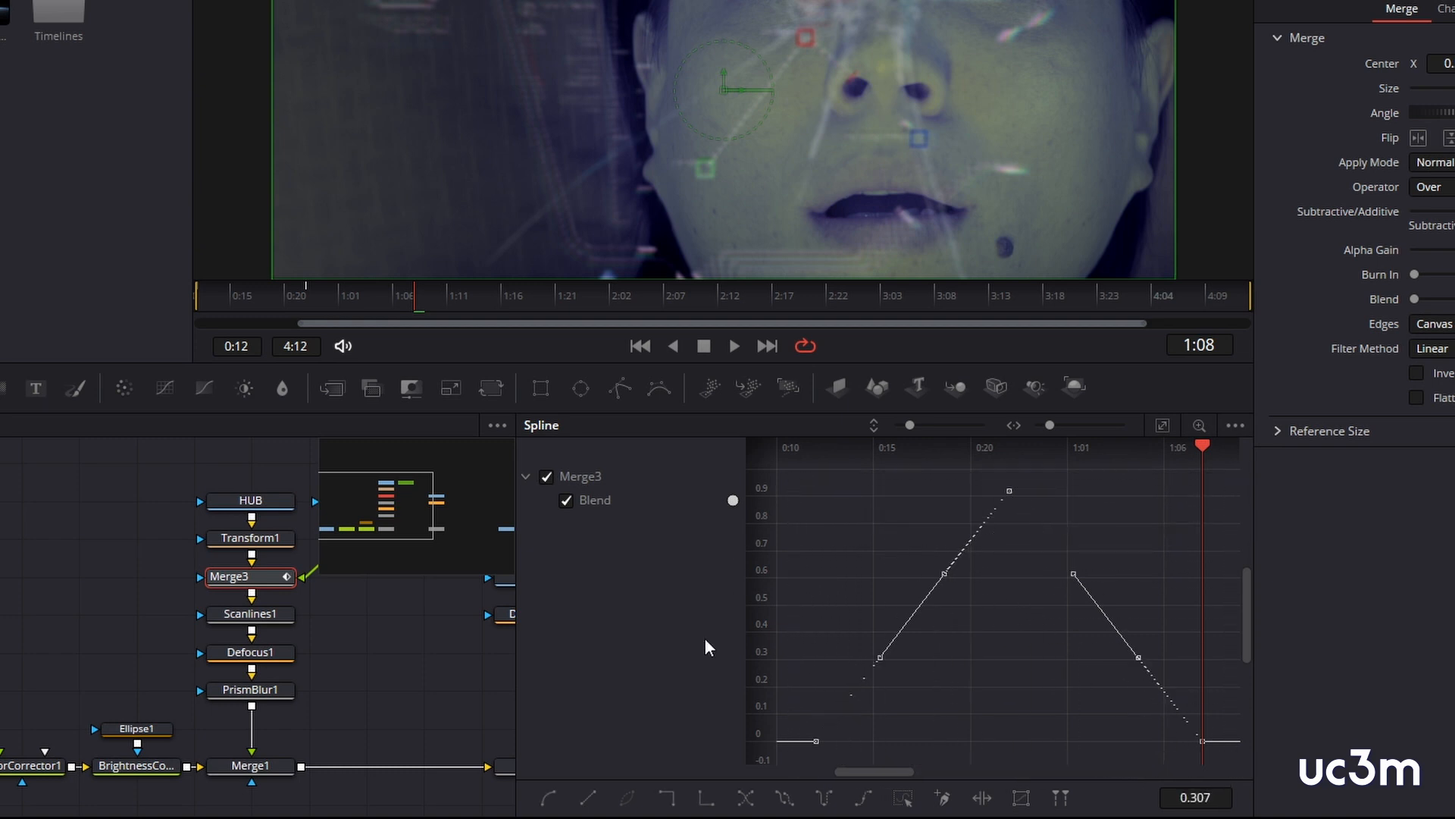
click(667, 798)
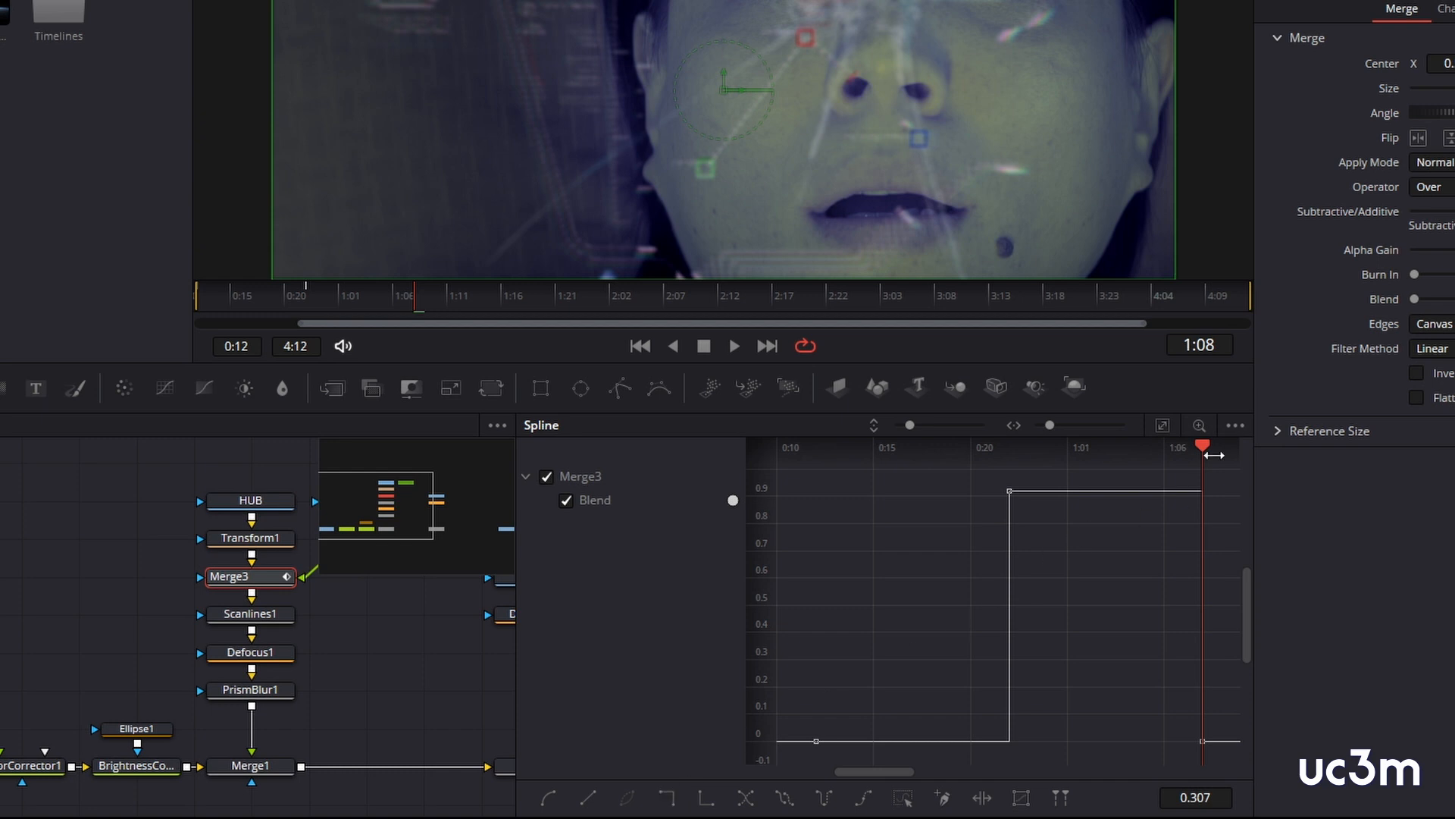
mouse_move(1199, 445)
mouse_down()
mouse_move(988, 452)
mouse_move(1200, 471)
mouse_up()
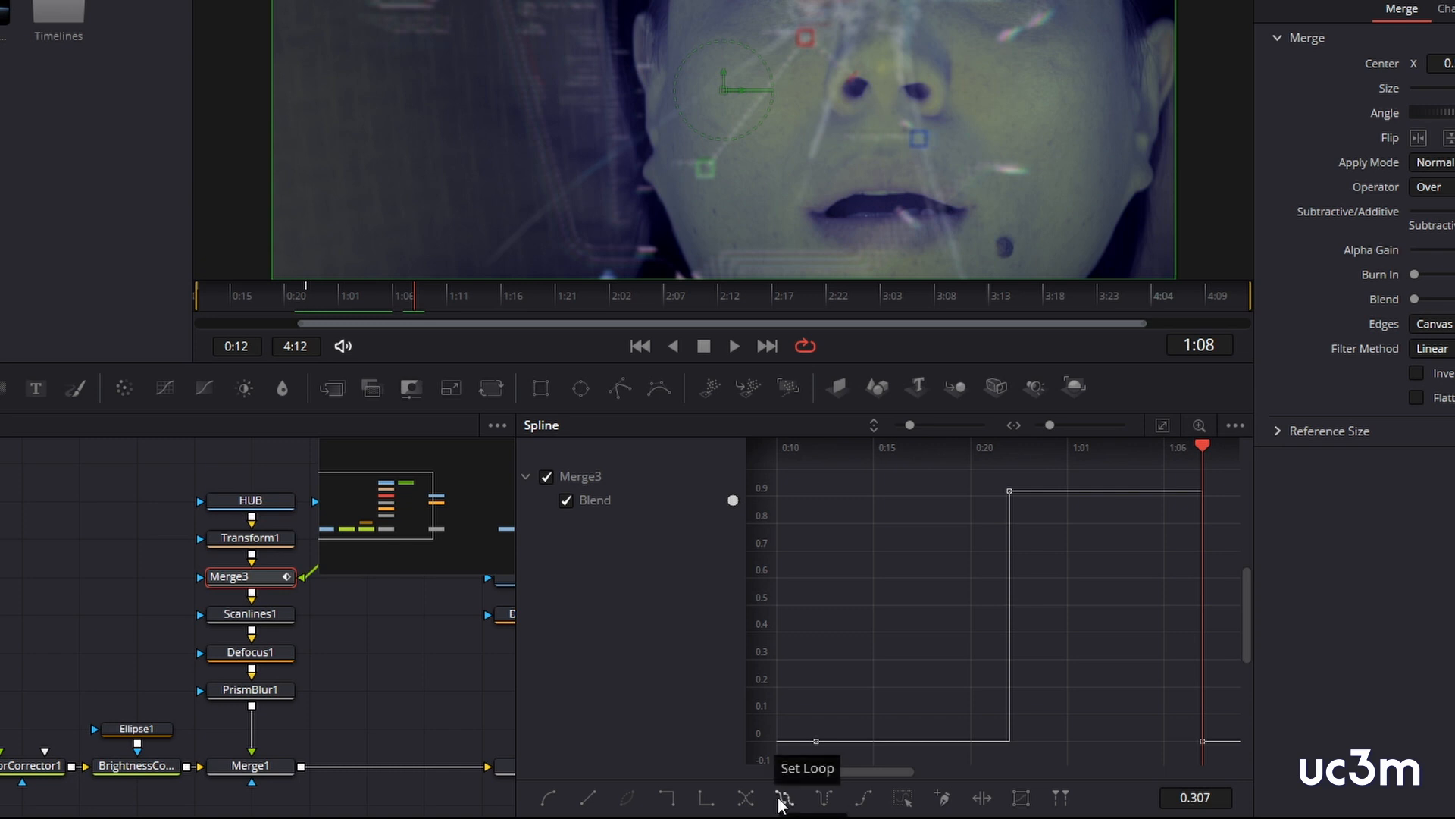
drag(863, 771, 1096, 748)
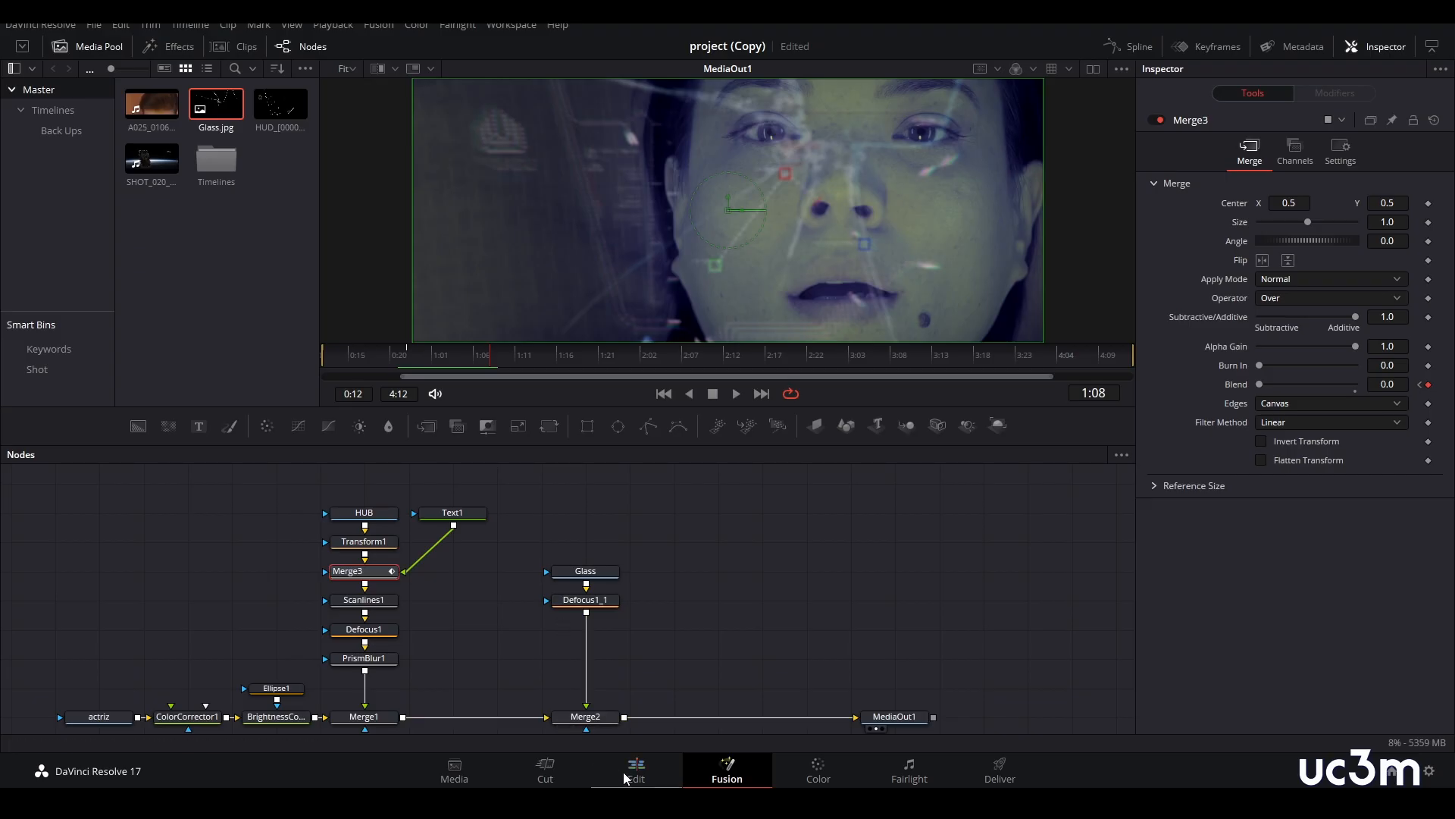
Switch to the Edit page, check the clip's Render Cache Fusion Output options and play the clip from its start.
click(623, 771)
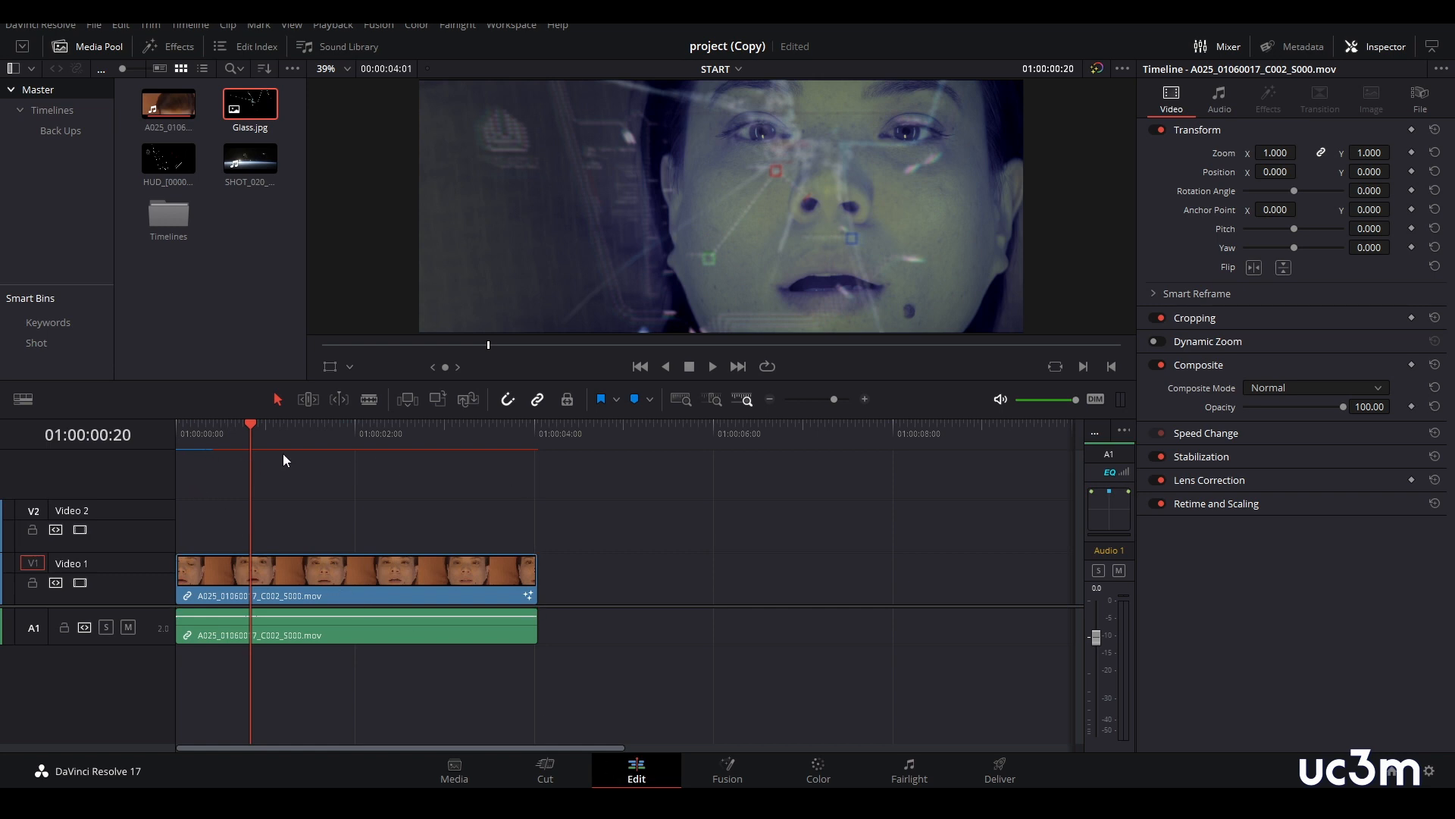
right_click(370, 576)
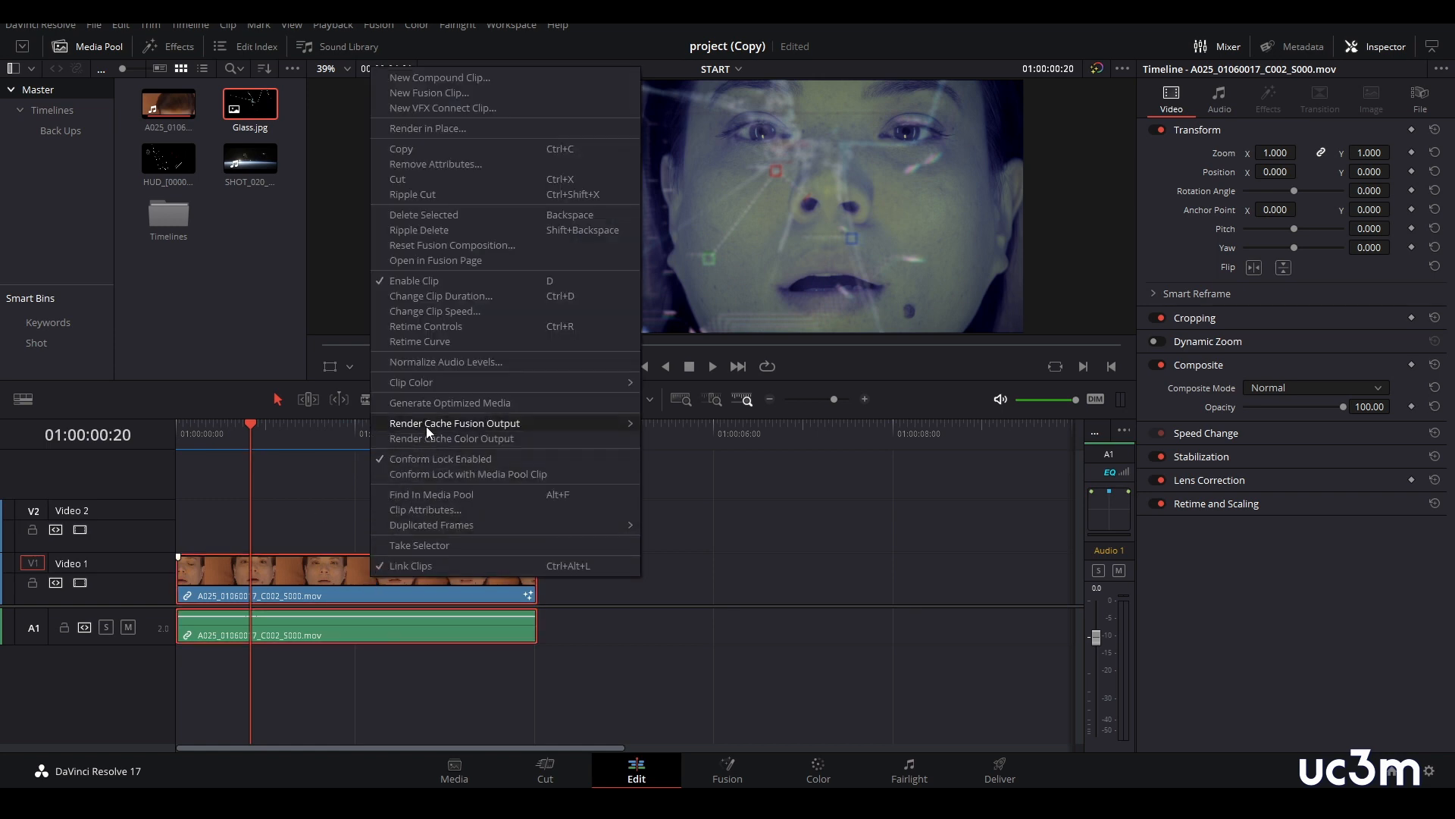
mouse_move(426, 428)
click(713, 549)
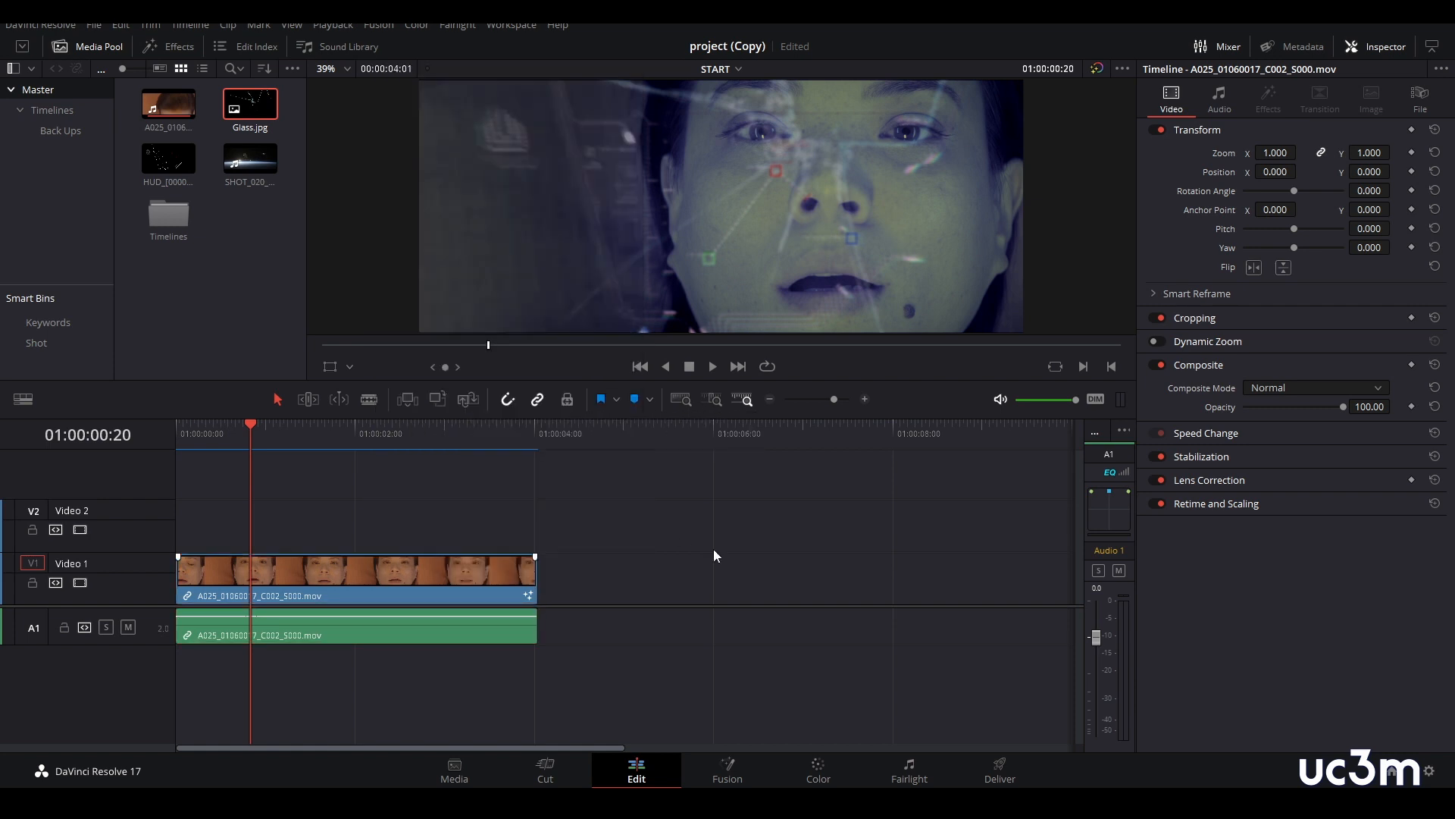
drag(252, 426, 175, 429)
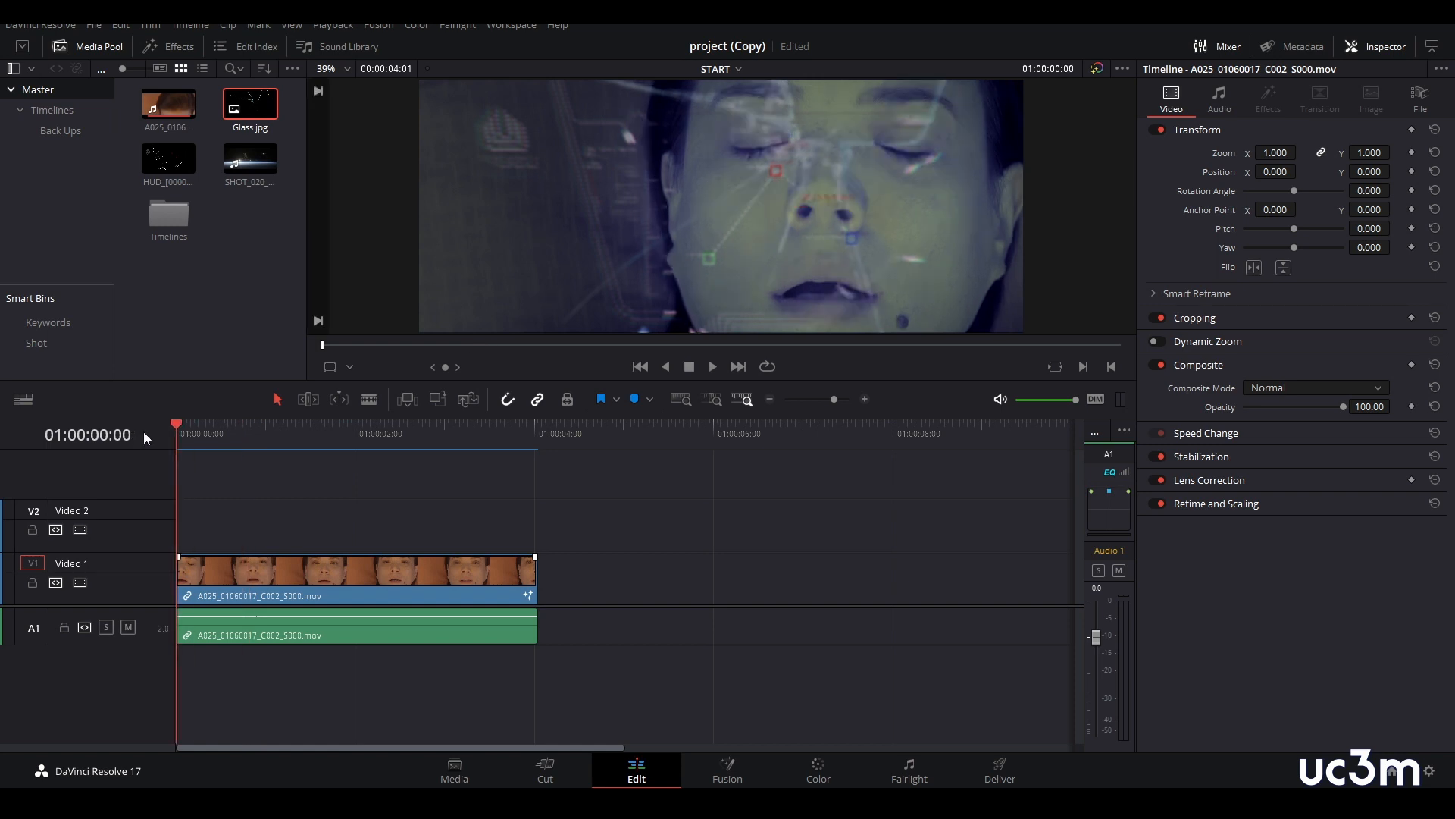
key(space)
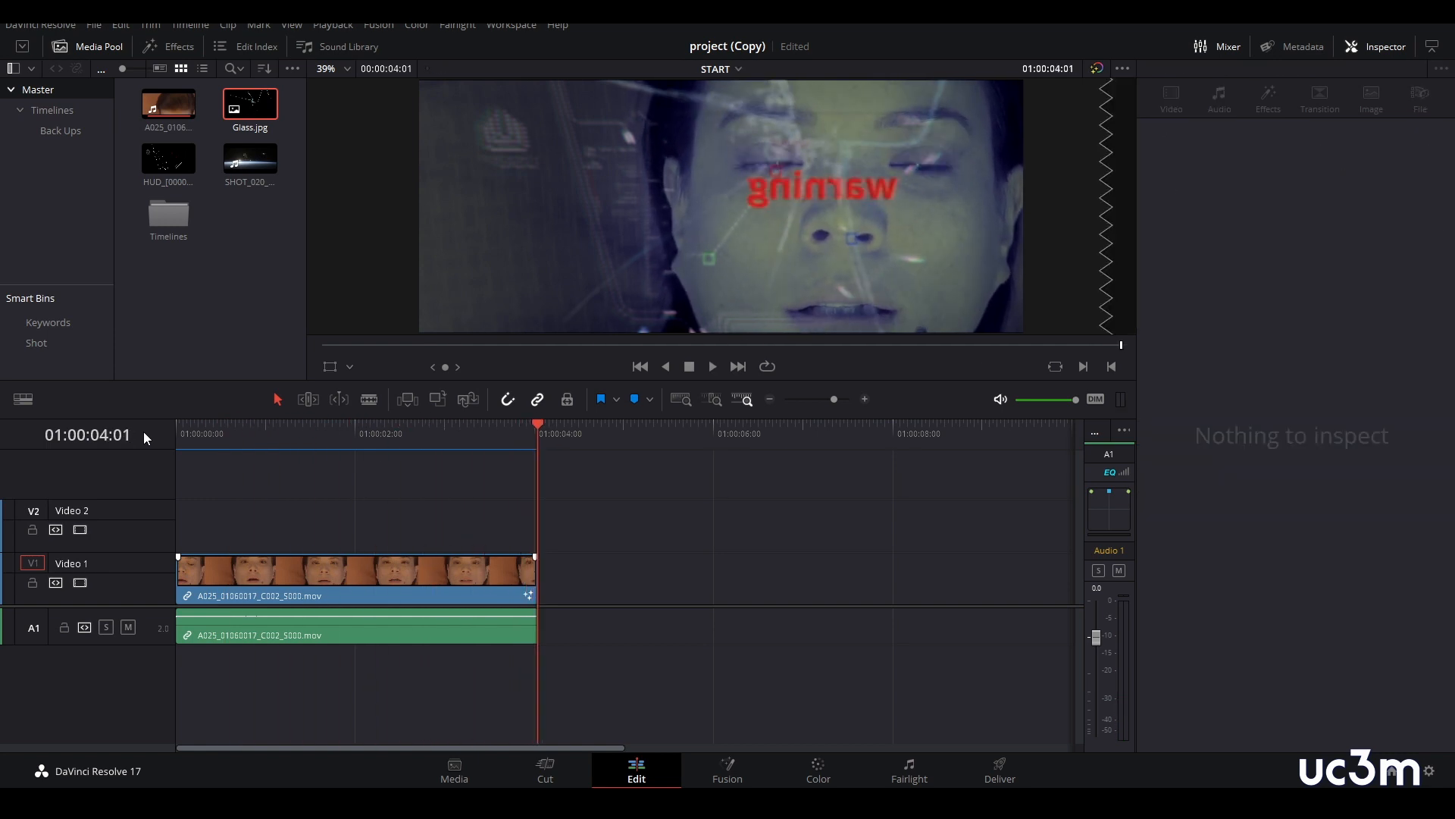
Back on the Fusion page, make room in the node tree and insert a second Color Corrector right after ColorCorrector1.
click(727, 770)
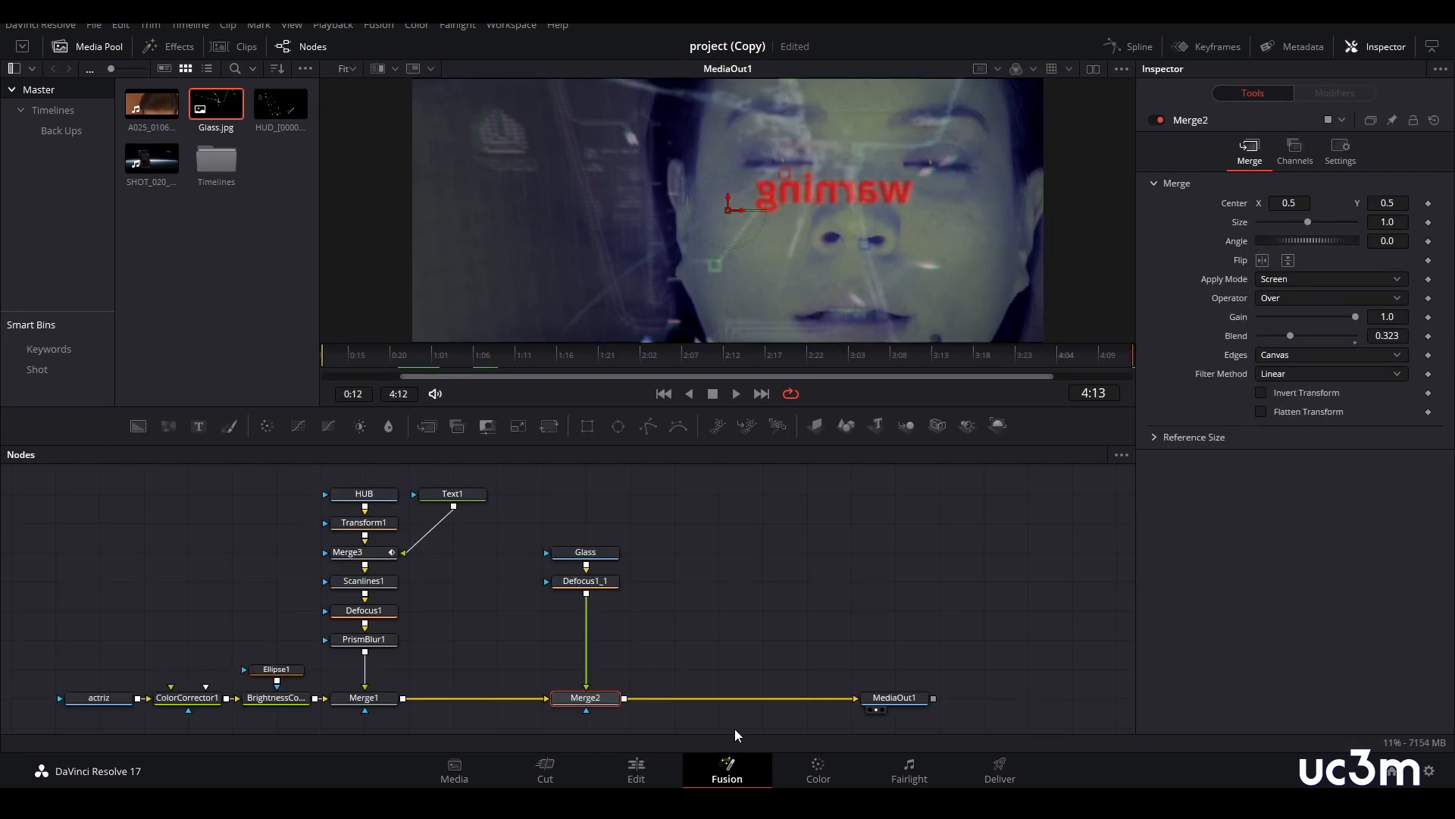
drag(695, 730, 494, 495)
drag(333, 720, 365, 664)
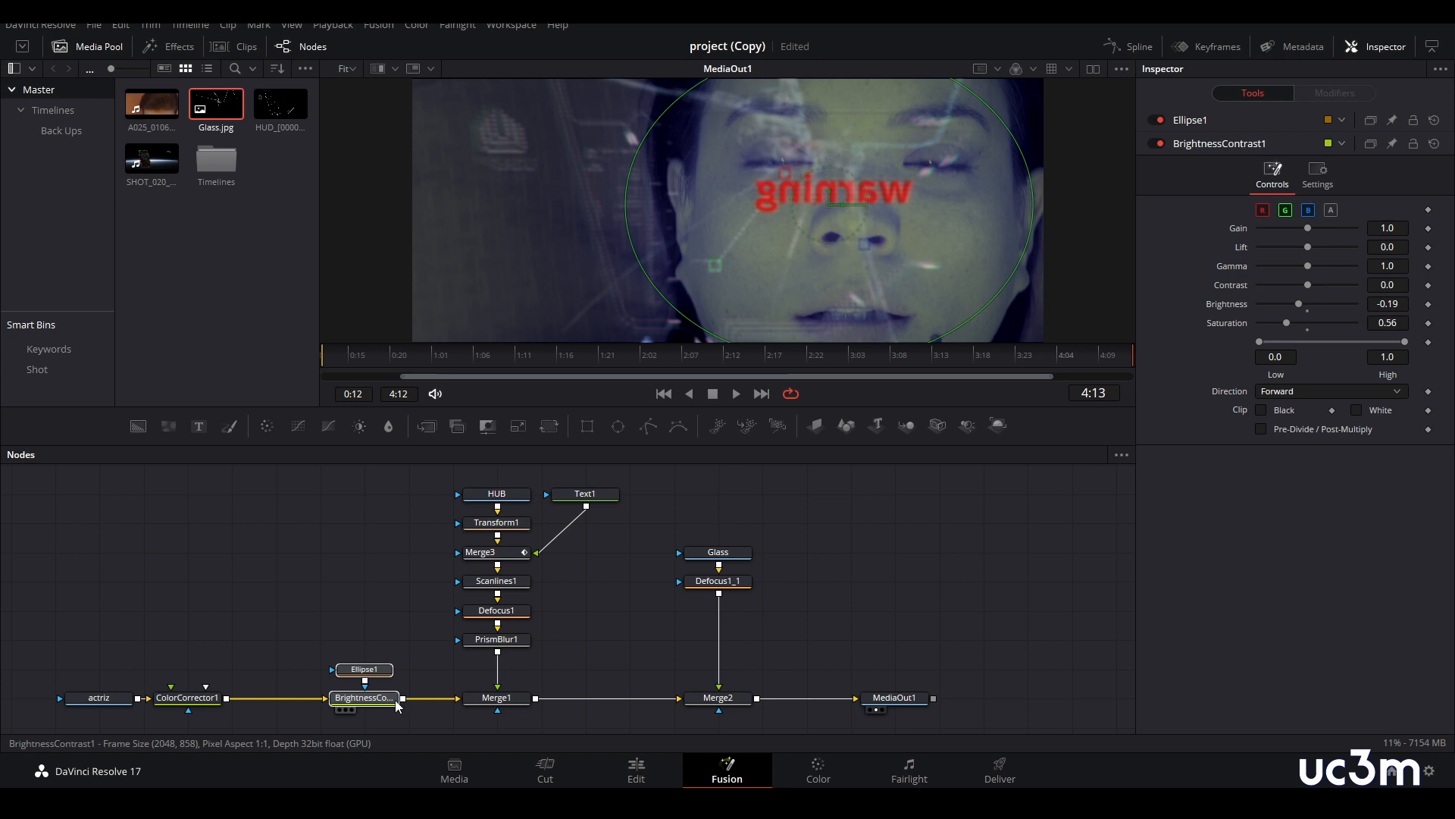
click(197, 699)
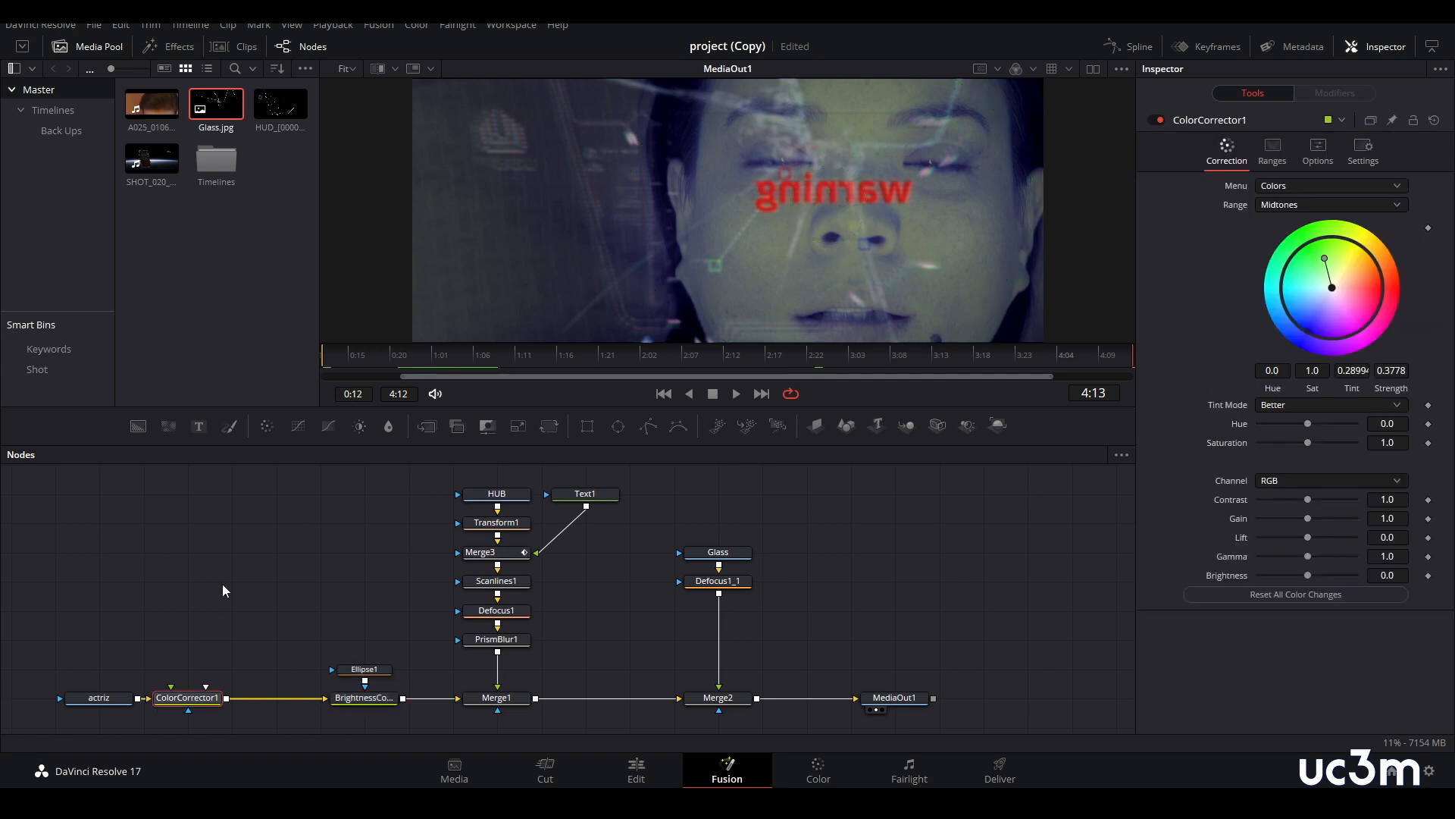
click(266, 427)
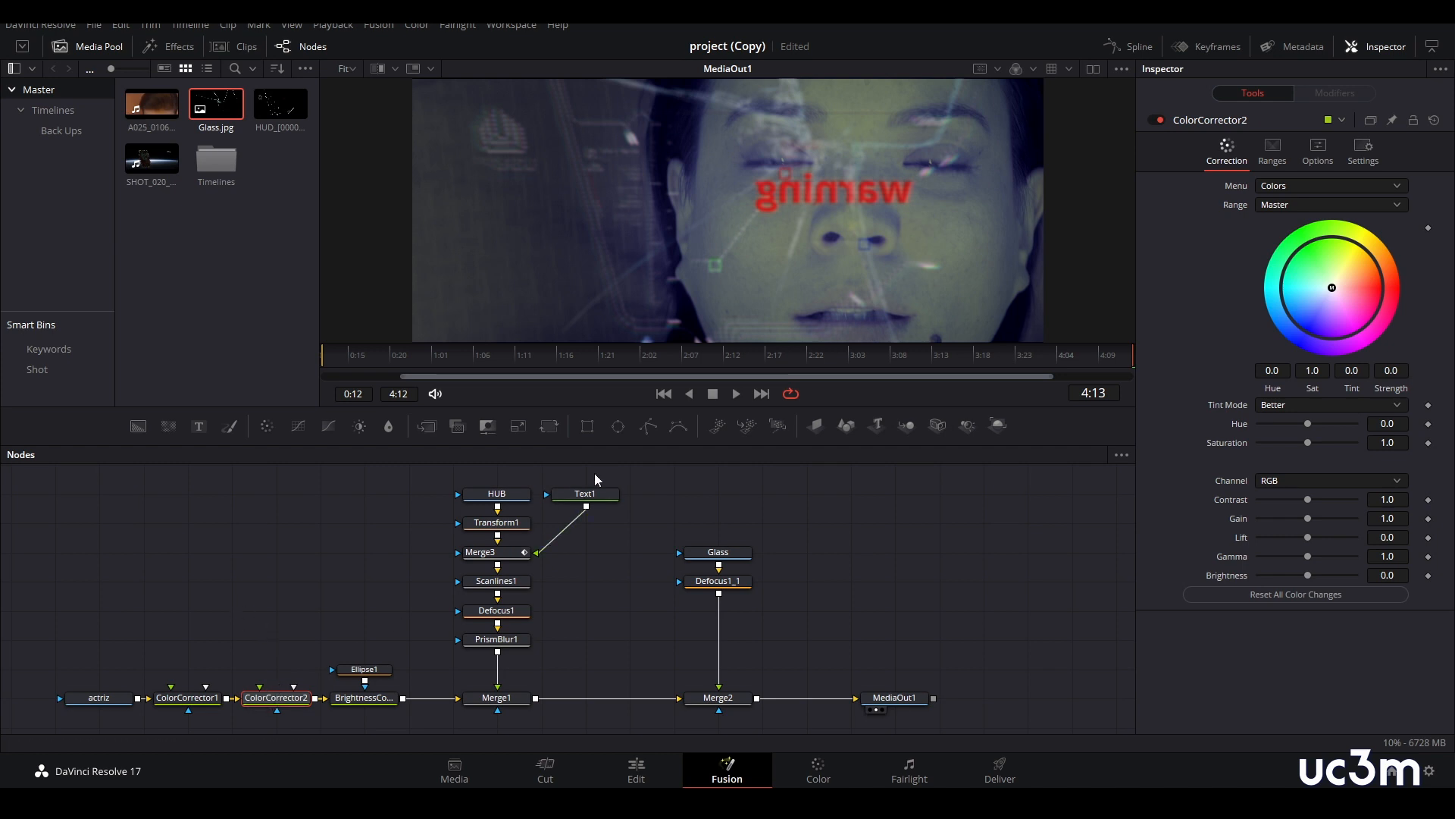
Mask ColorCorrector2 with an ellipse over the upper face, width 0.567 and height 0.315, centred at about X 0.694, Y 0.668.
click(617, 427)
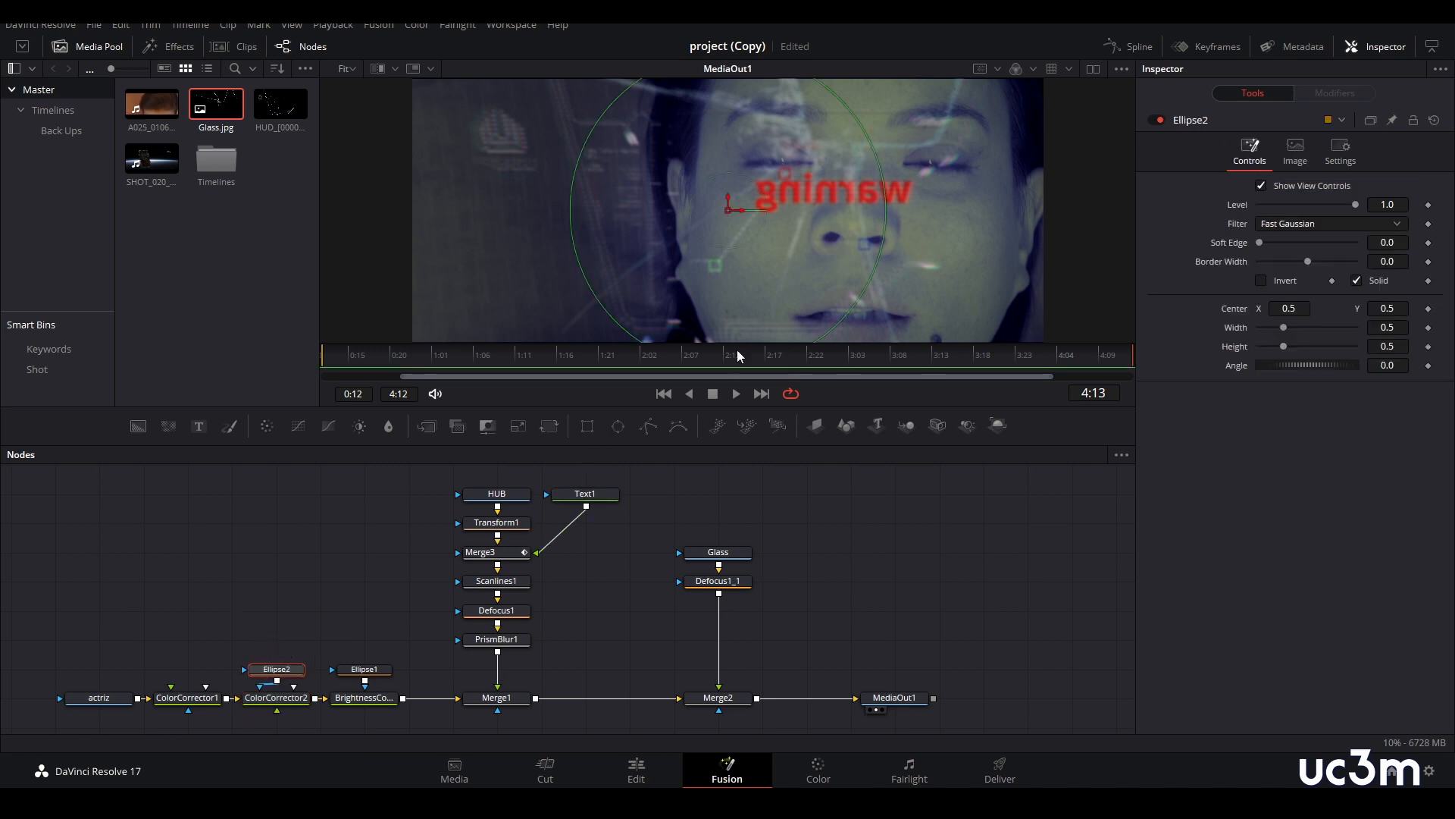
drag(728, 212, 849, 190)
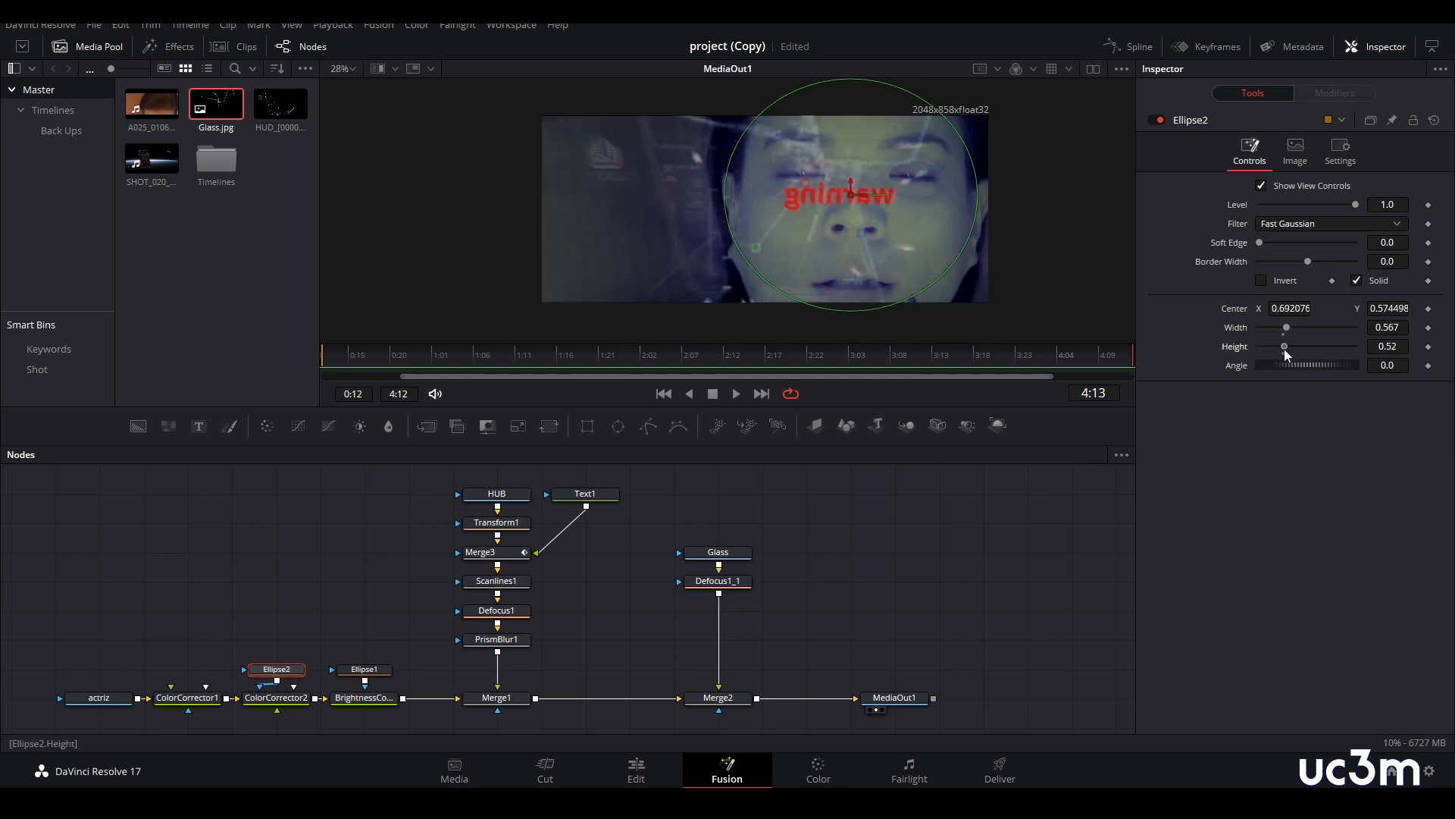
drag(1284, 348, 1274, 349)
drag(853, 199, 853, 182)
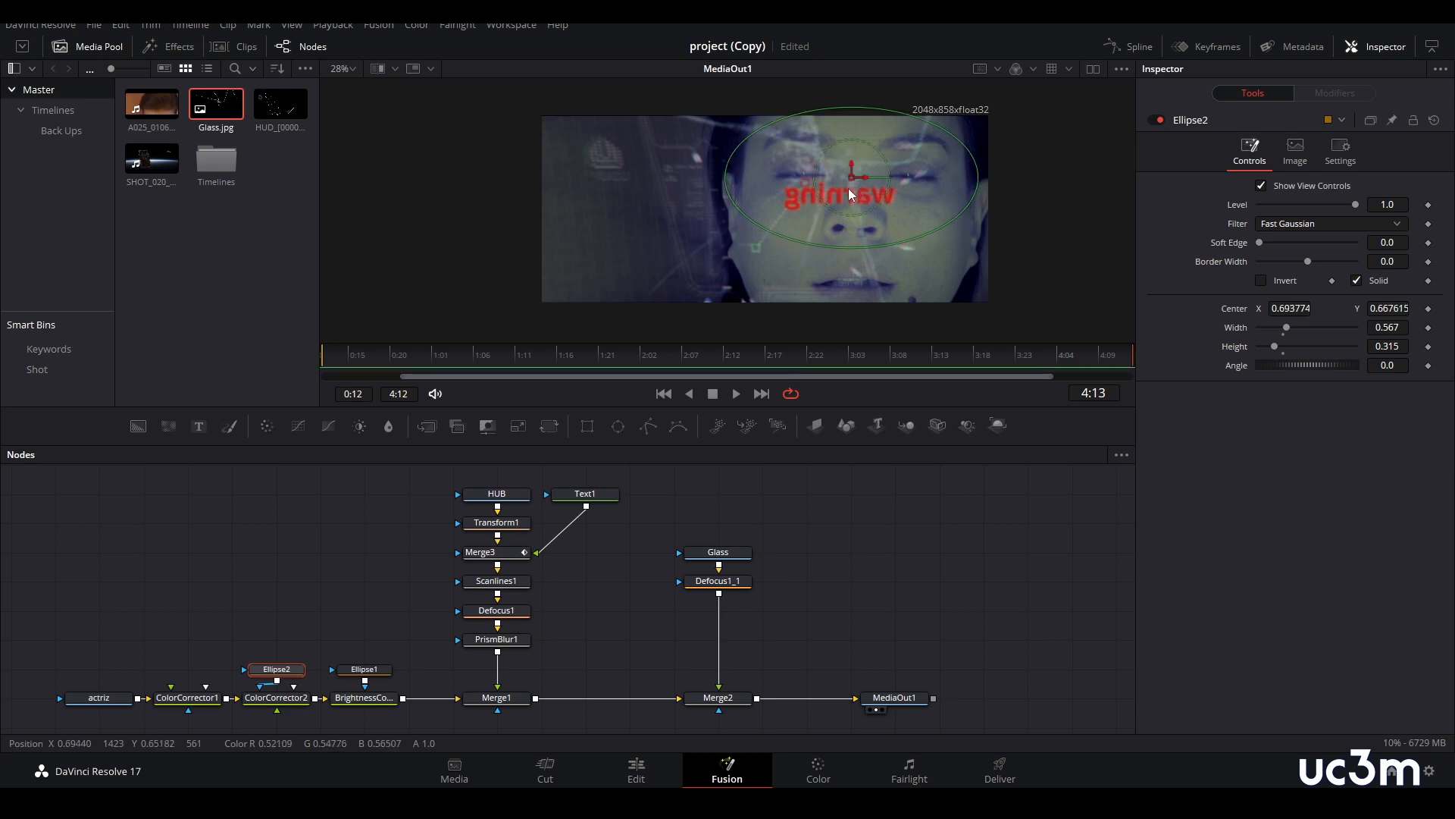
Tint ColorCorrector2 red with a strength of 0.5599 and set the Ellipse2 mask's soft edge to 0.1417.
click(286, 698)
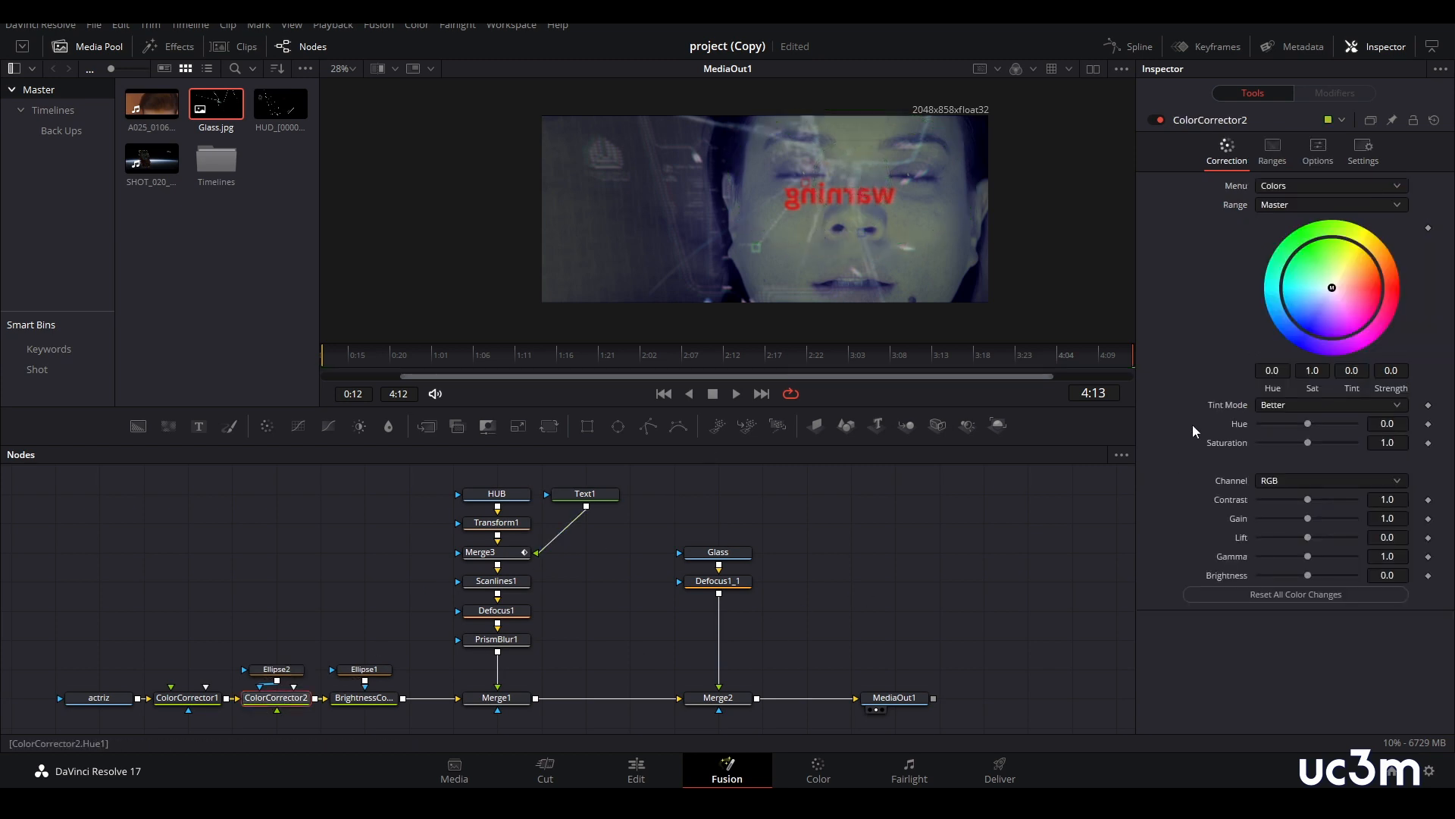
drag(1332, 287, 1418, 285)
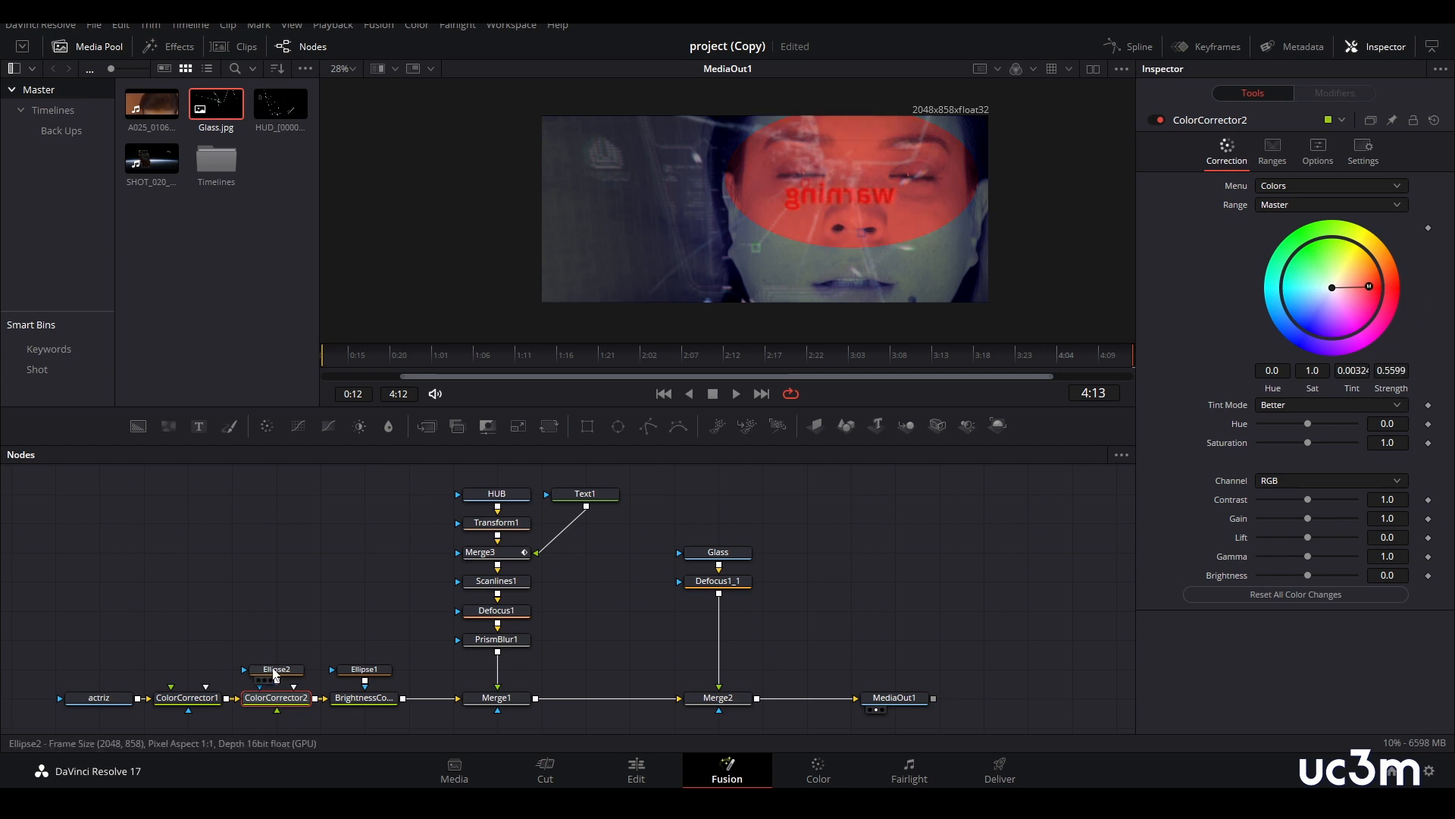
click(277, 670)
drag(1258, 242, 1328, 243)
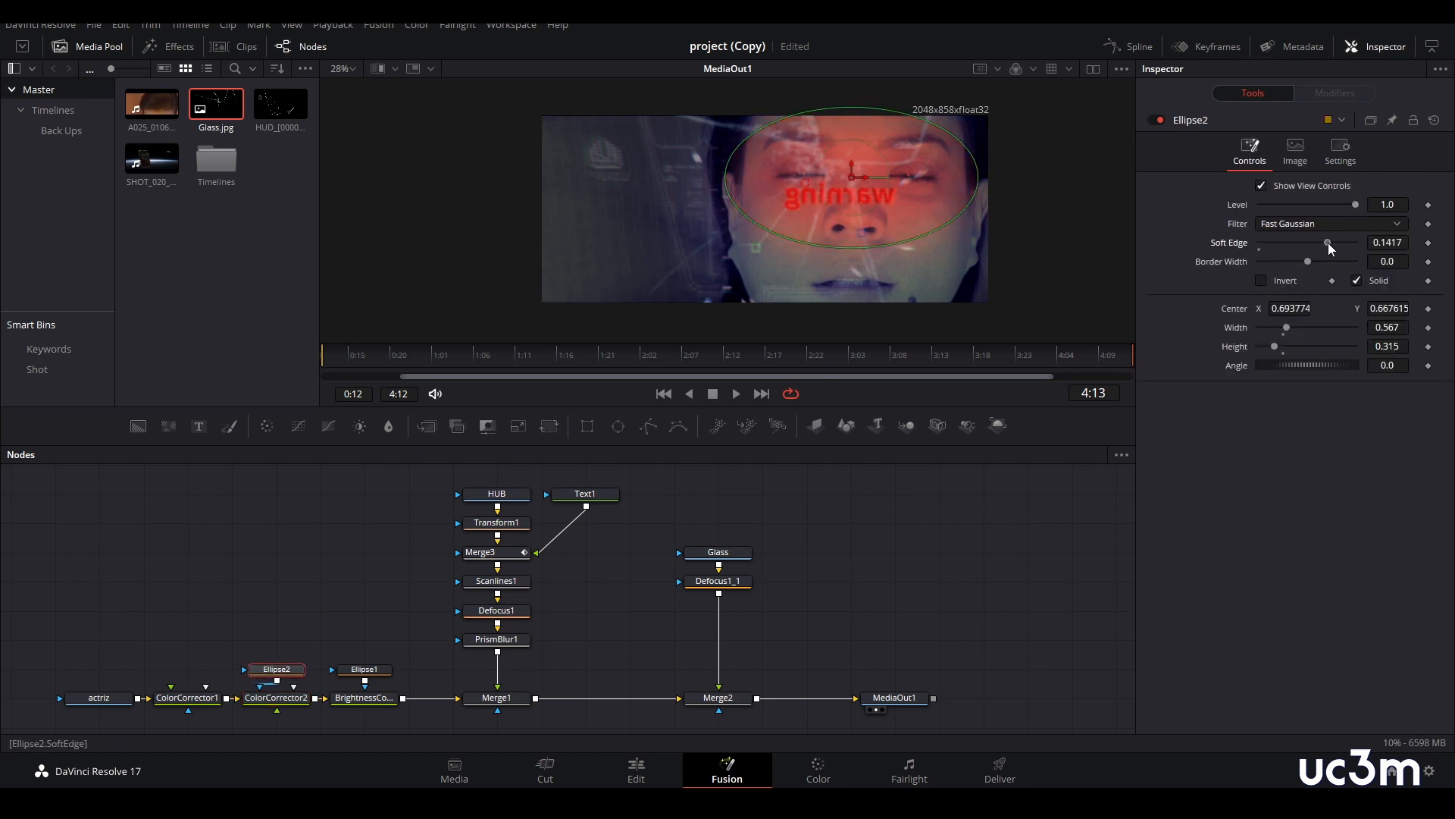
Try different tint strengths on ColorCorrector2, lowering it to 0.3289 and raising it back to 0.5509.
click(276, 697)
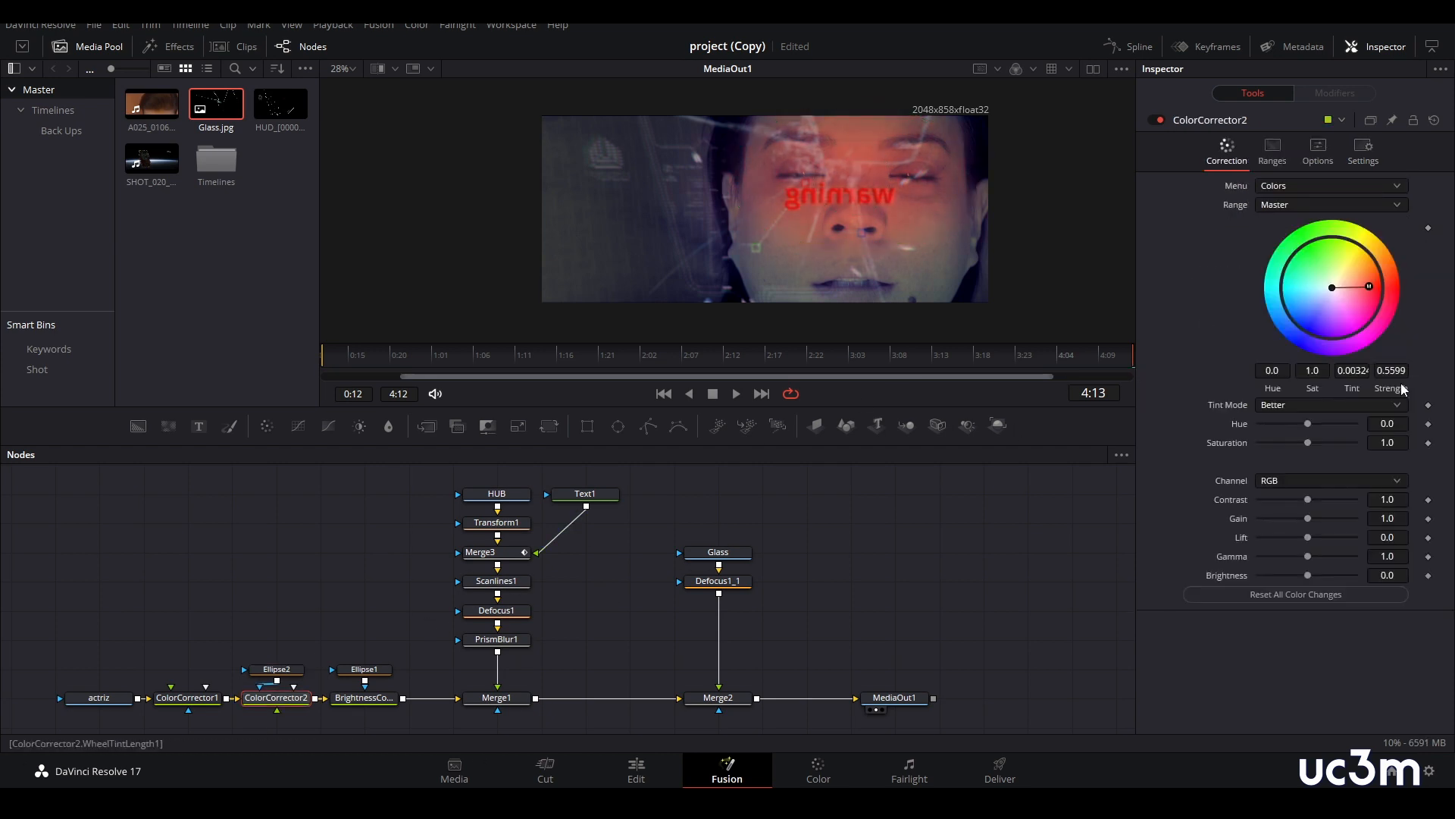
mouse_move(1403, 371)
mouse_down()
mouse_move(1362, 371)
mouse_move(1400, 371)
mouse_move(1386, 370)
mouse_up()
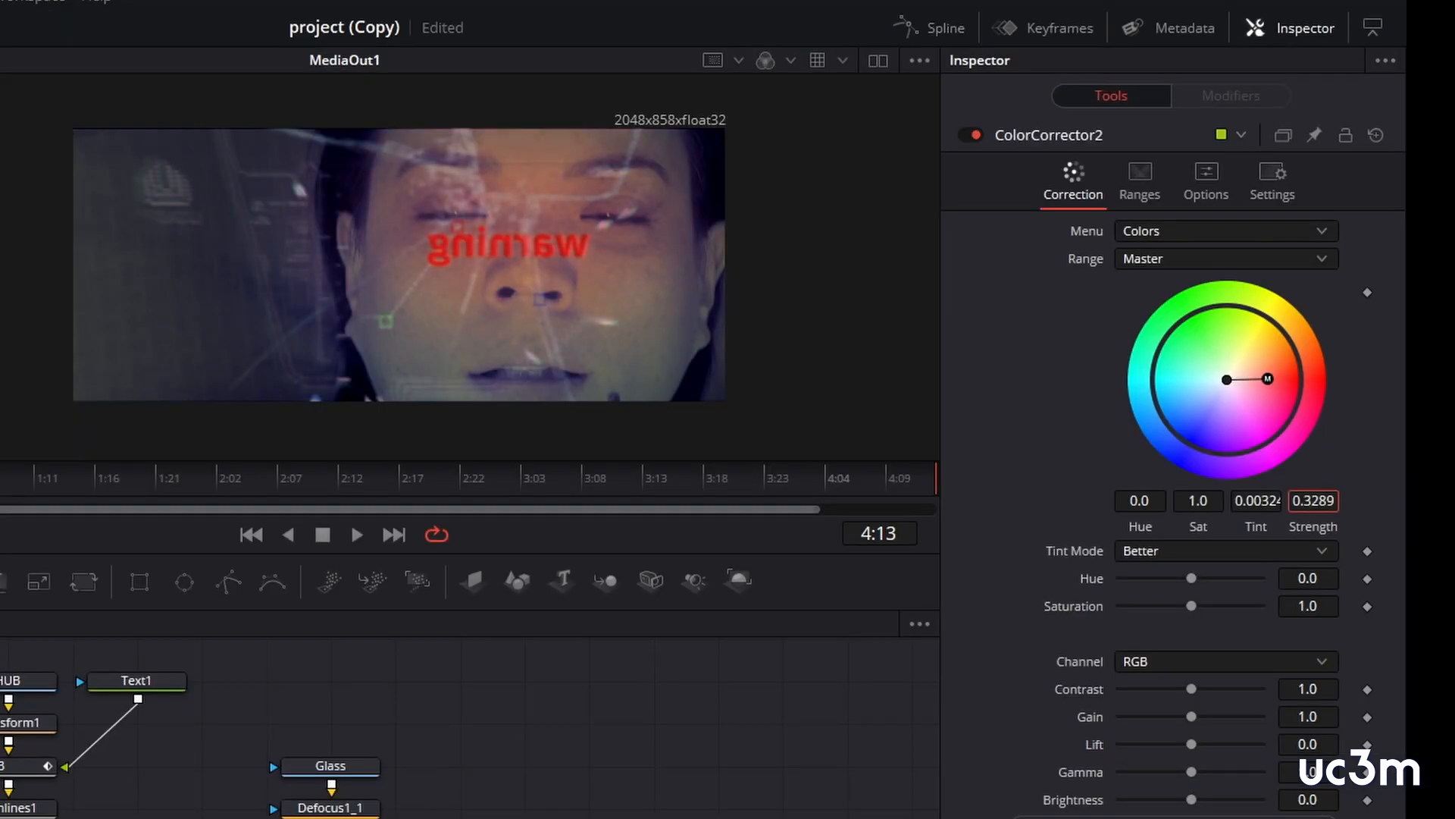
mouse_move(1267, 378)
mouse_down()
mouse_move(1229, 378)
mouse_move(1280, 379)
mouse_up()
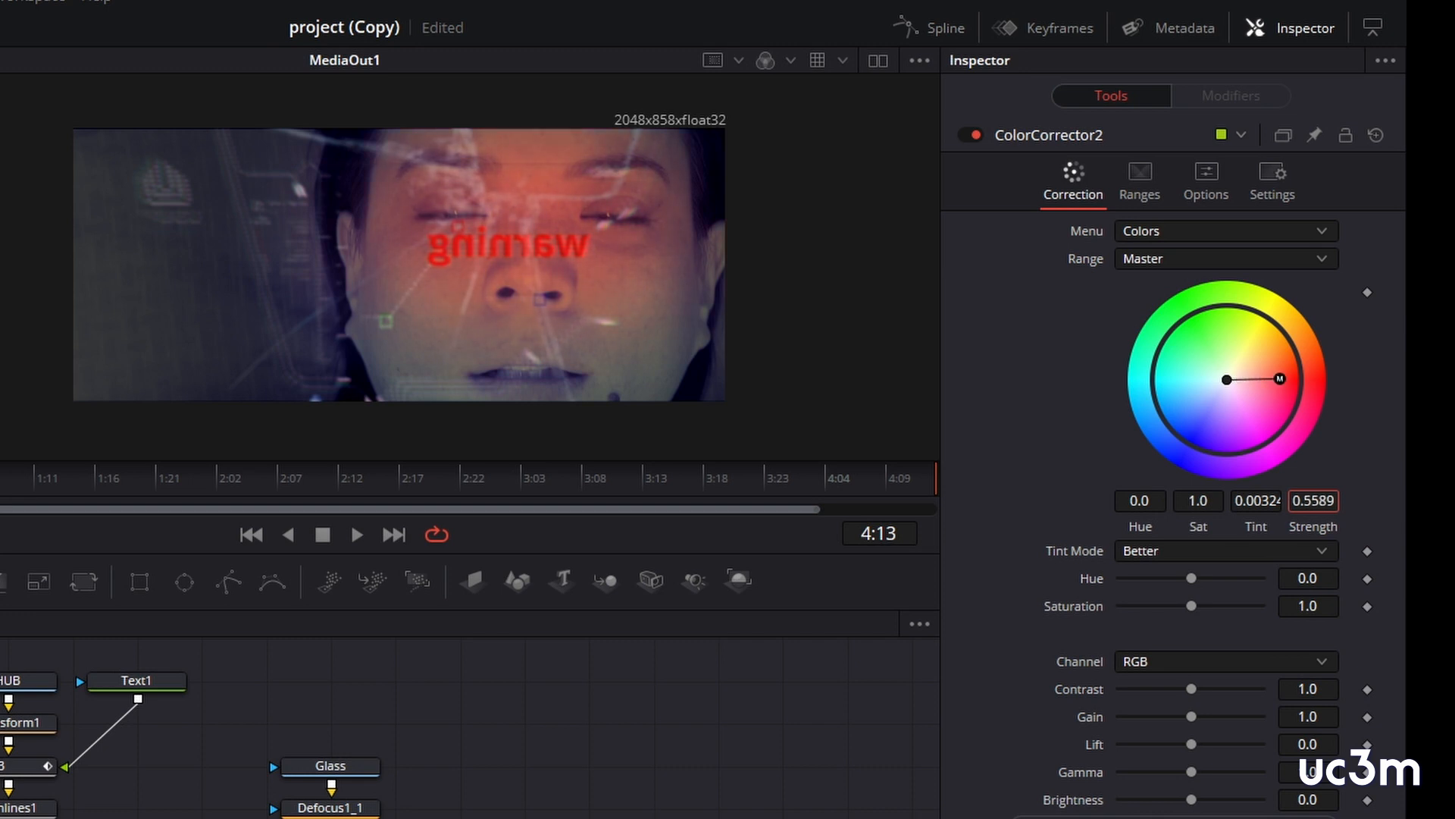
drag(1329, 499, 1323, 499)
Modify ColorCorrector2's tint strength with a Probe and assign Merge3 as the image to probe.
right_click(1312, 528)
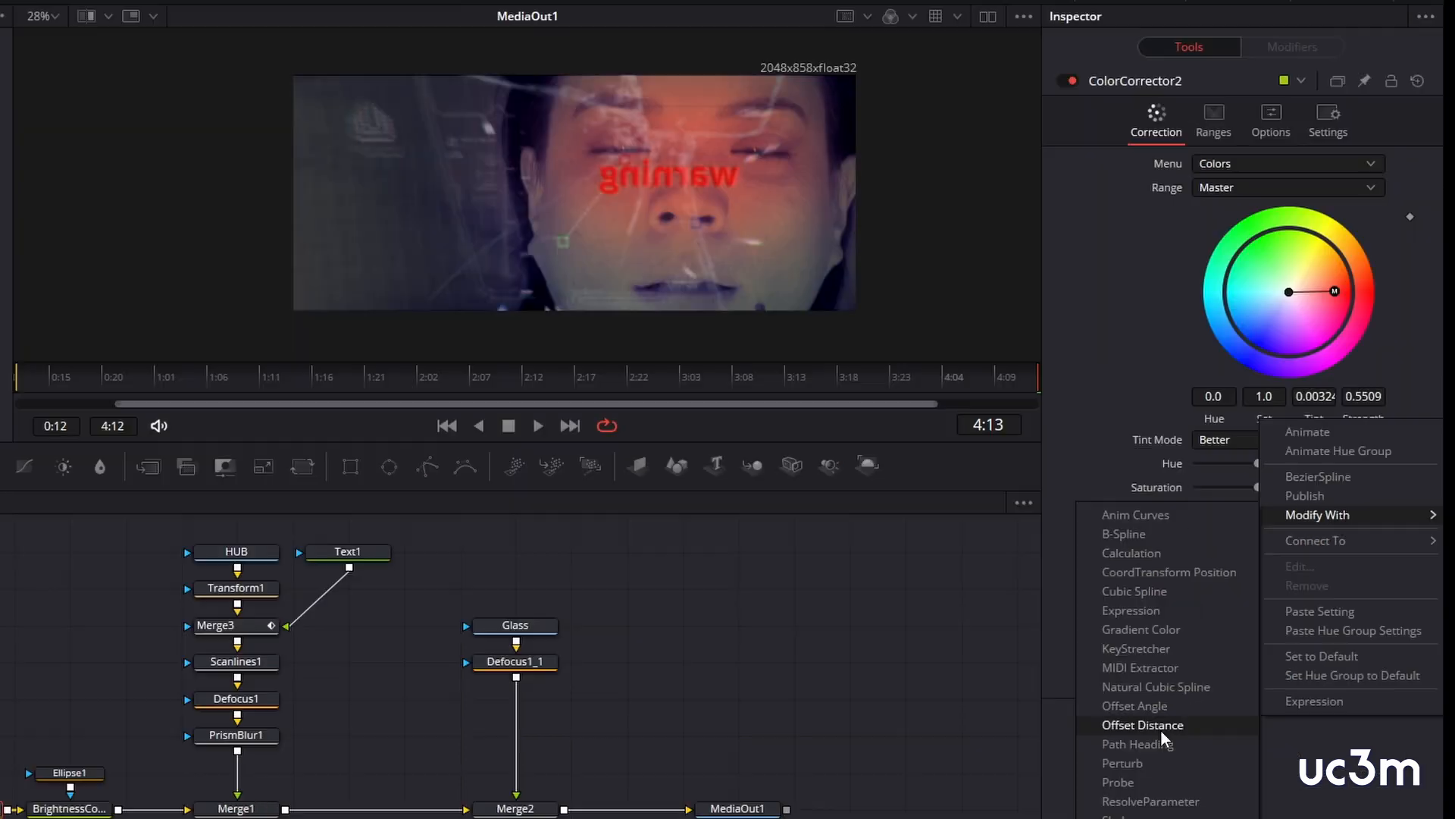
click(1155, 782)
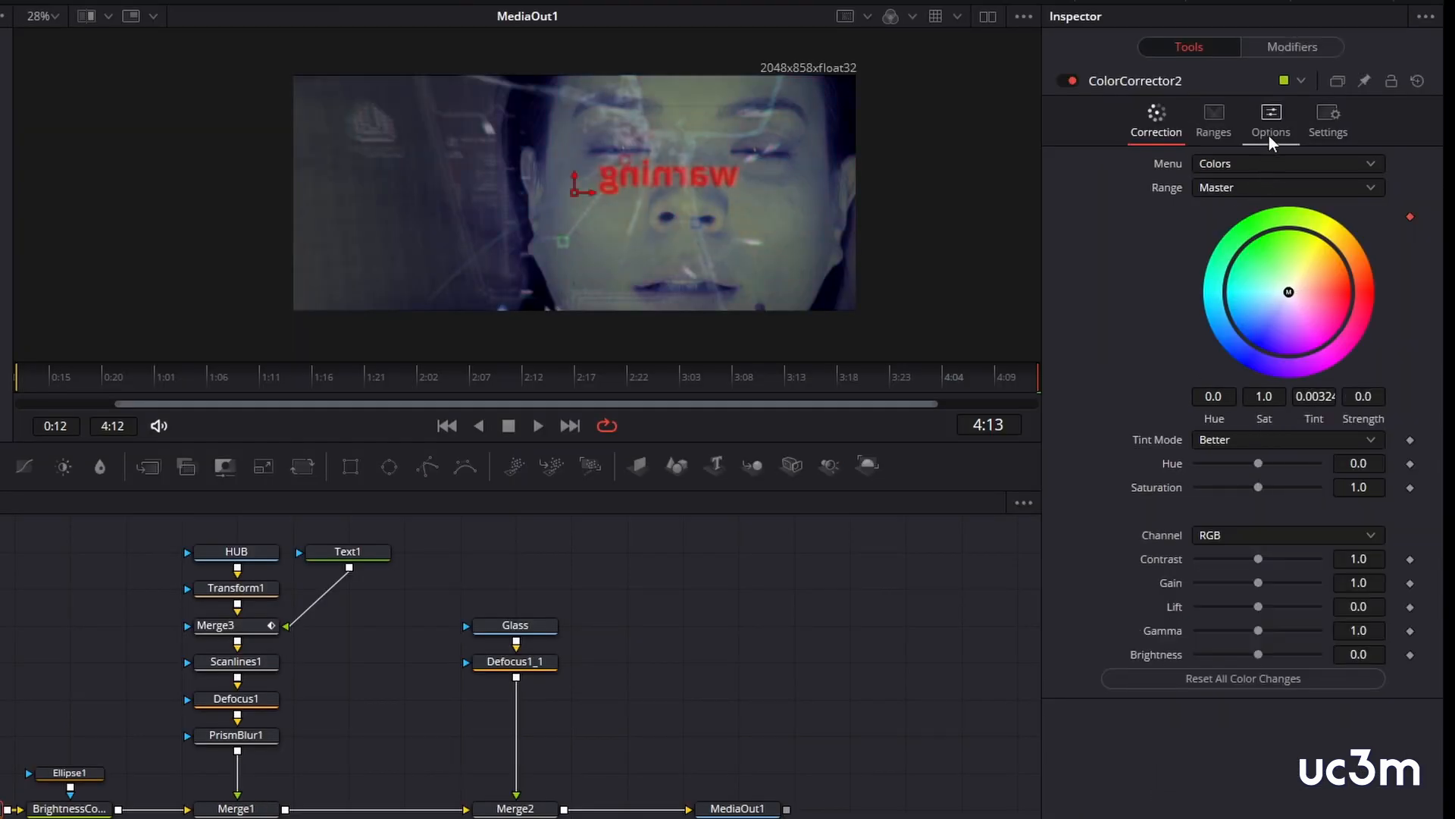
click(1301, 49)
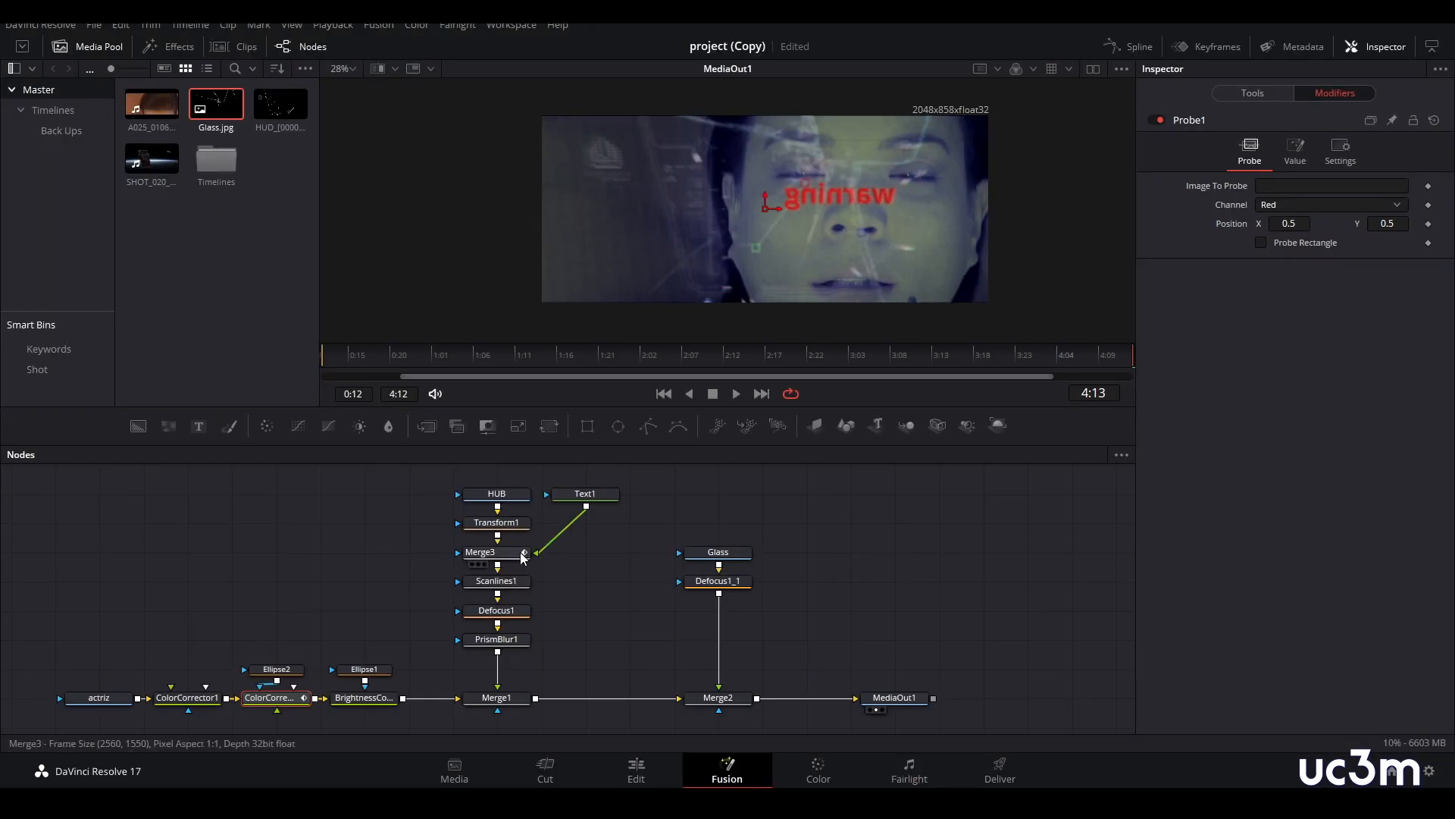
drag(267, 626, 558, 562)
drag(753, 503, 532, 561)
drag(1335, 185, 1335, 186)
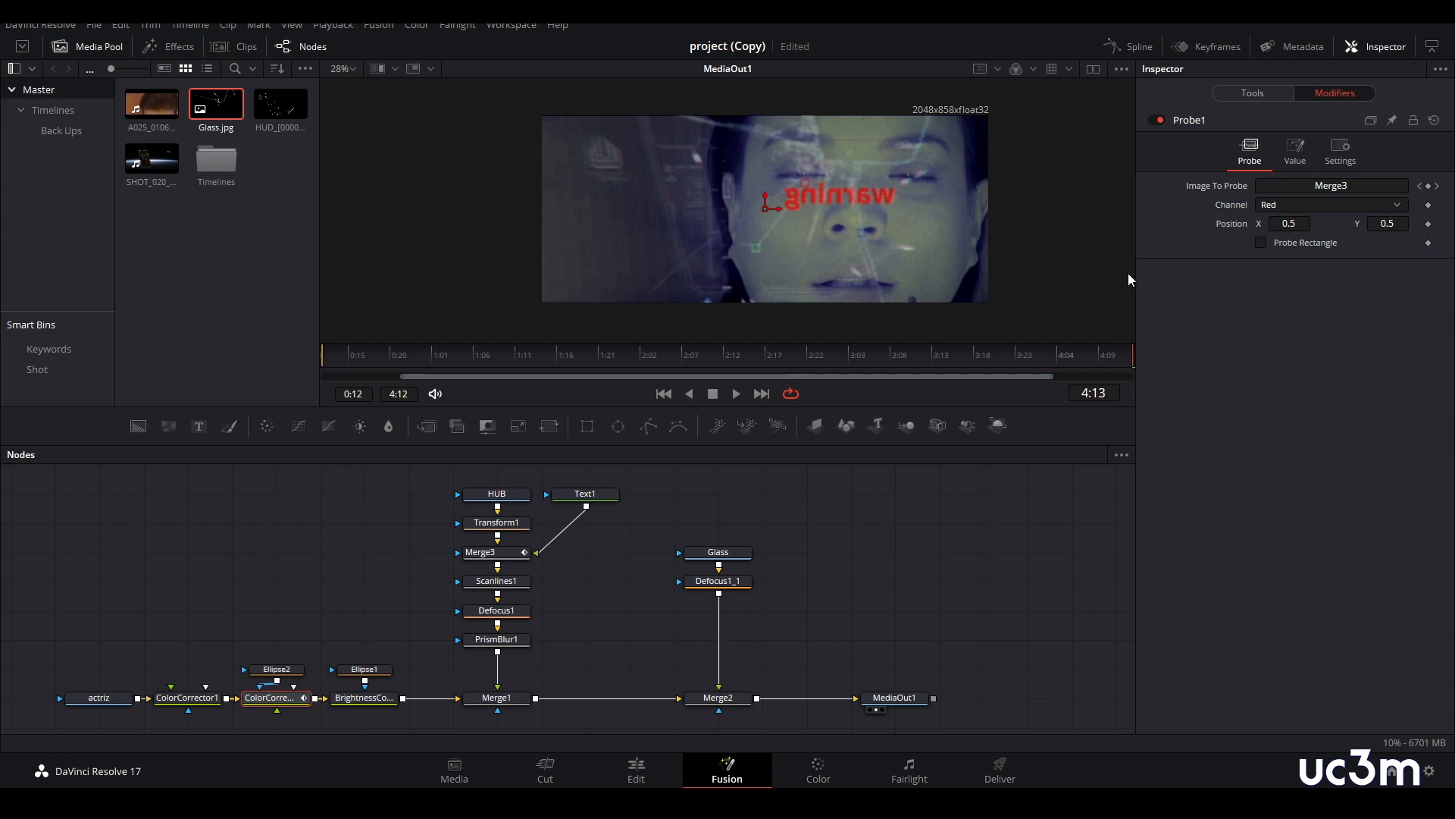
At time 0:22, place the probe on the warning lettering at position X 0.556, Y 0.524.
click(1091, 393)
text(0:22)
key(Return)
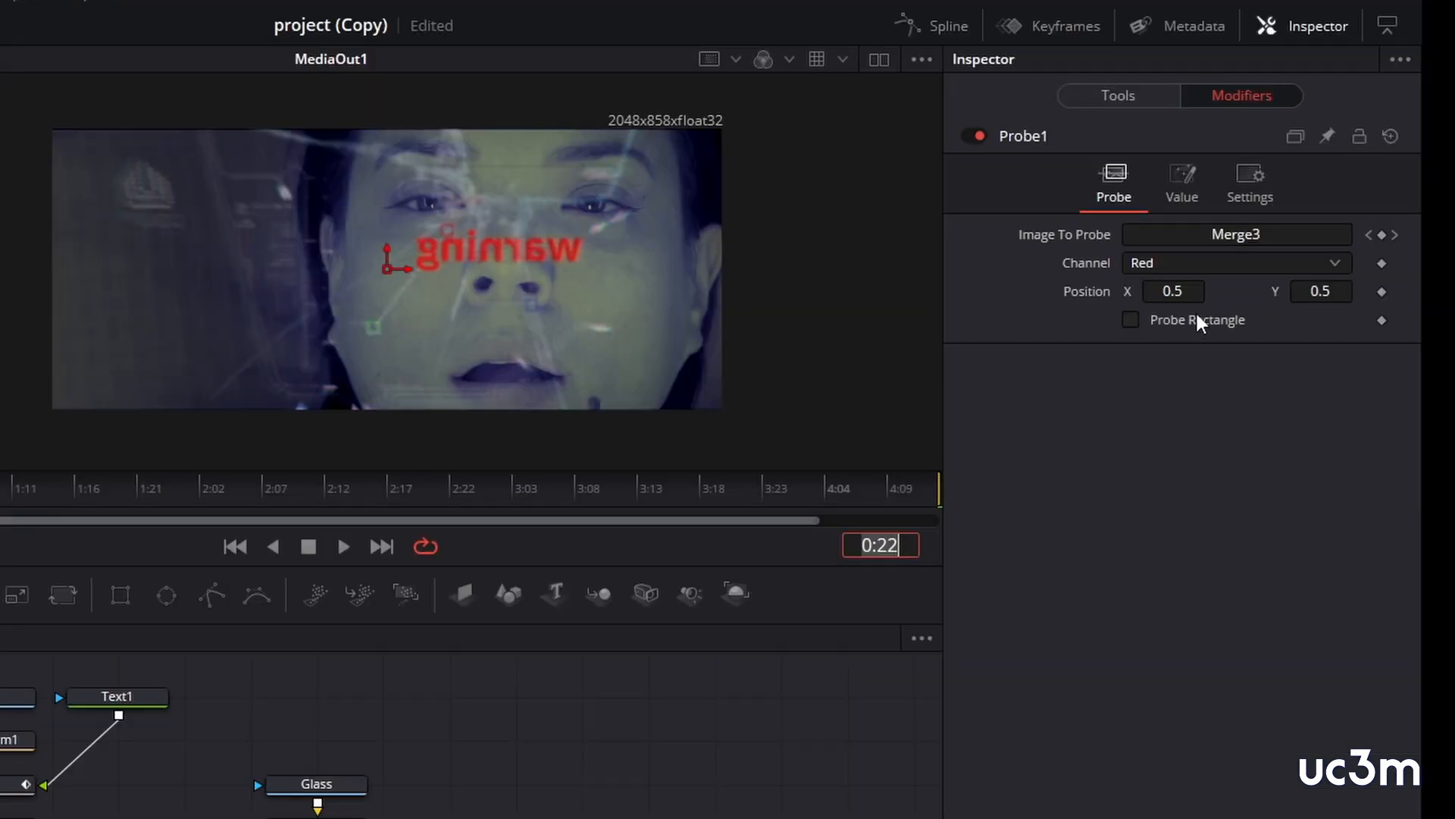
drag(1289, 224, 1295, 224)
mouse_move(1320, 291)
mouse_down()
mouse_move(1355, 291)
mouse_move(1339, 291)
mouse_up()
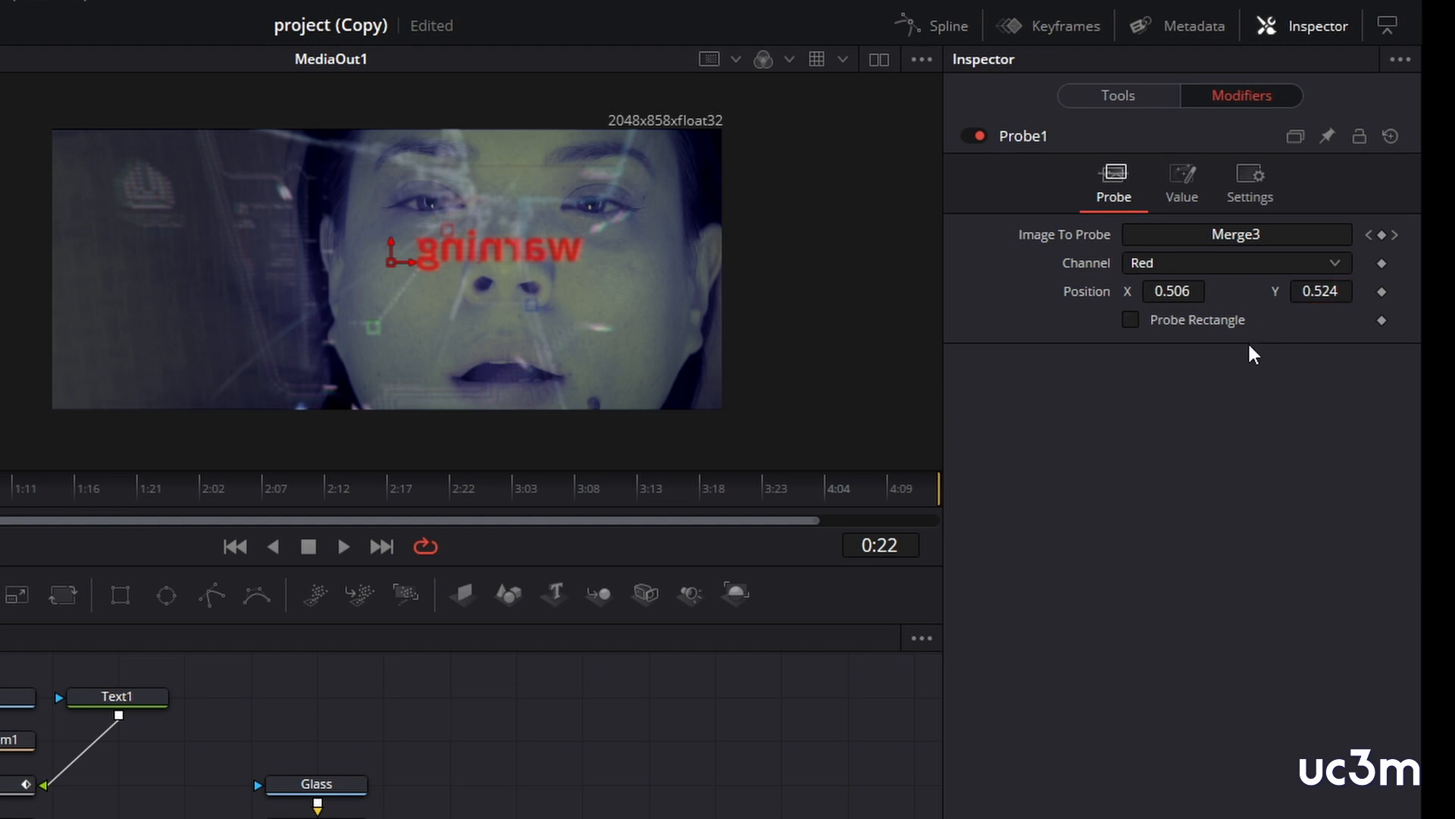
drag(1177, 291, 1215, 291)
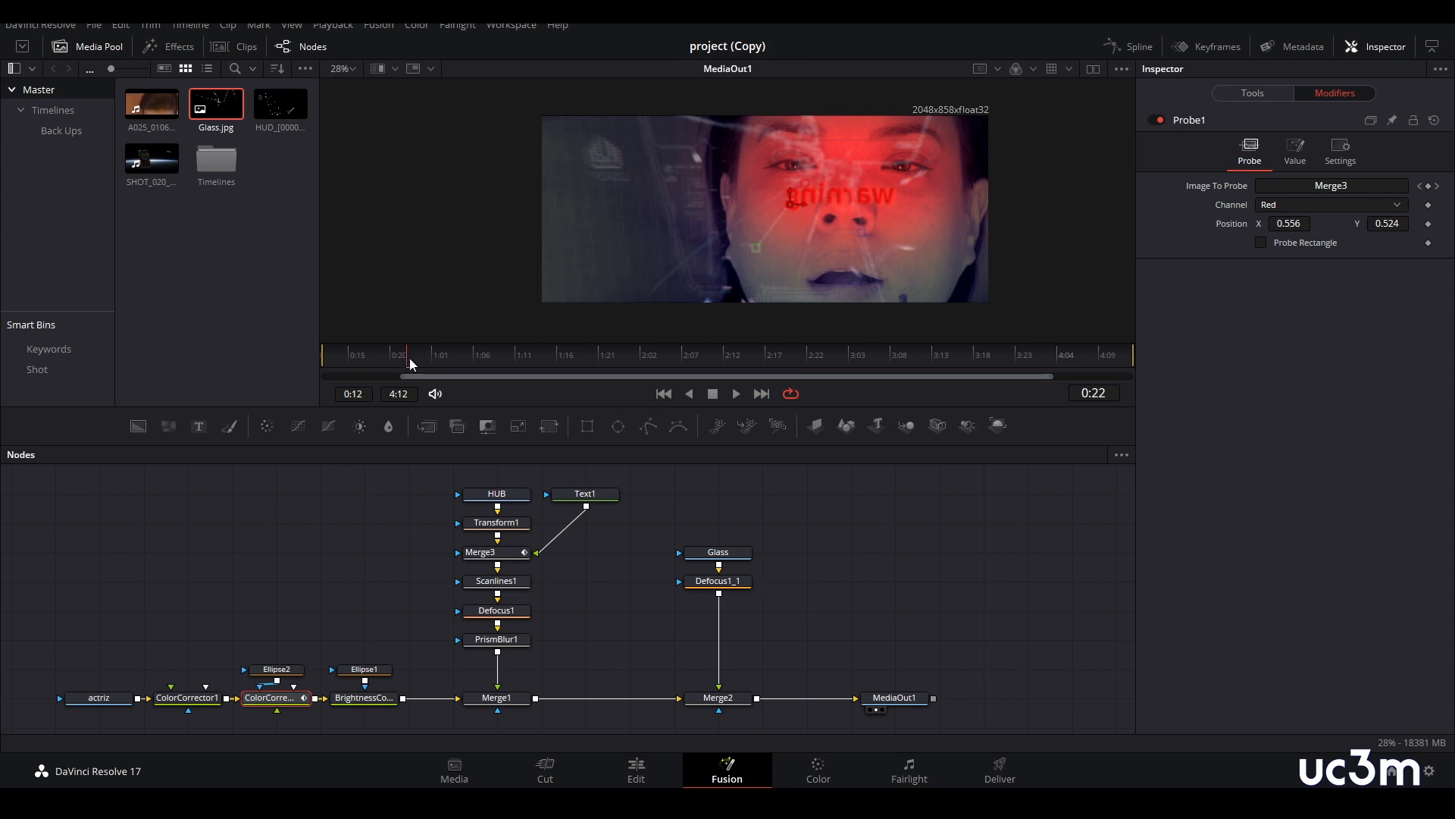
At time 0:23, set the probe's white value to 0.575 and switch to the Edit page.
mouse_move(410, 357)
mouse_down()
mouse_move(379, 361)
mouse_move(509, 366)
mouse_move(402, 373)
mouse_move(417, 370)
mouse_up()
click(1295, 155)
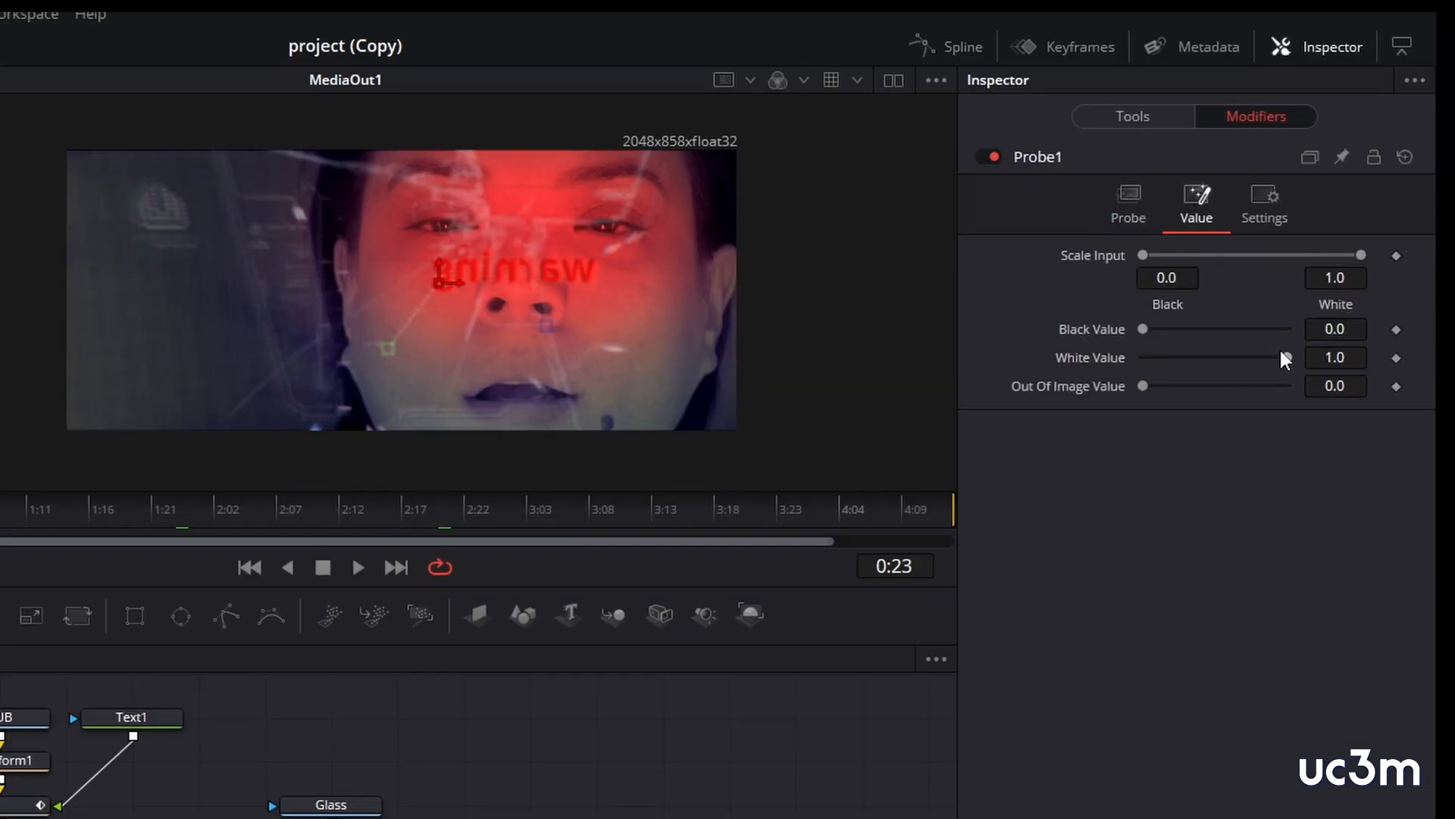
drag(1284, 355, 1221, 355)
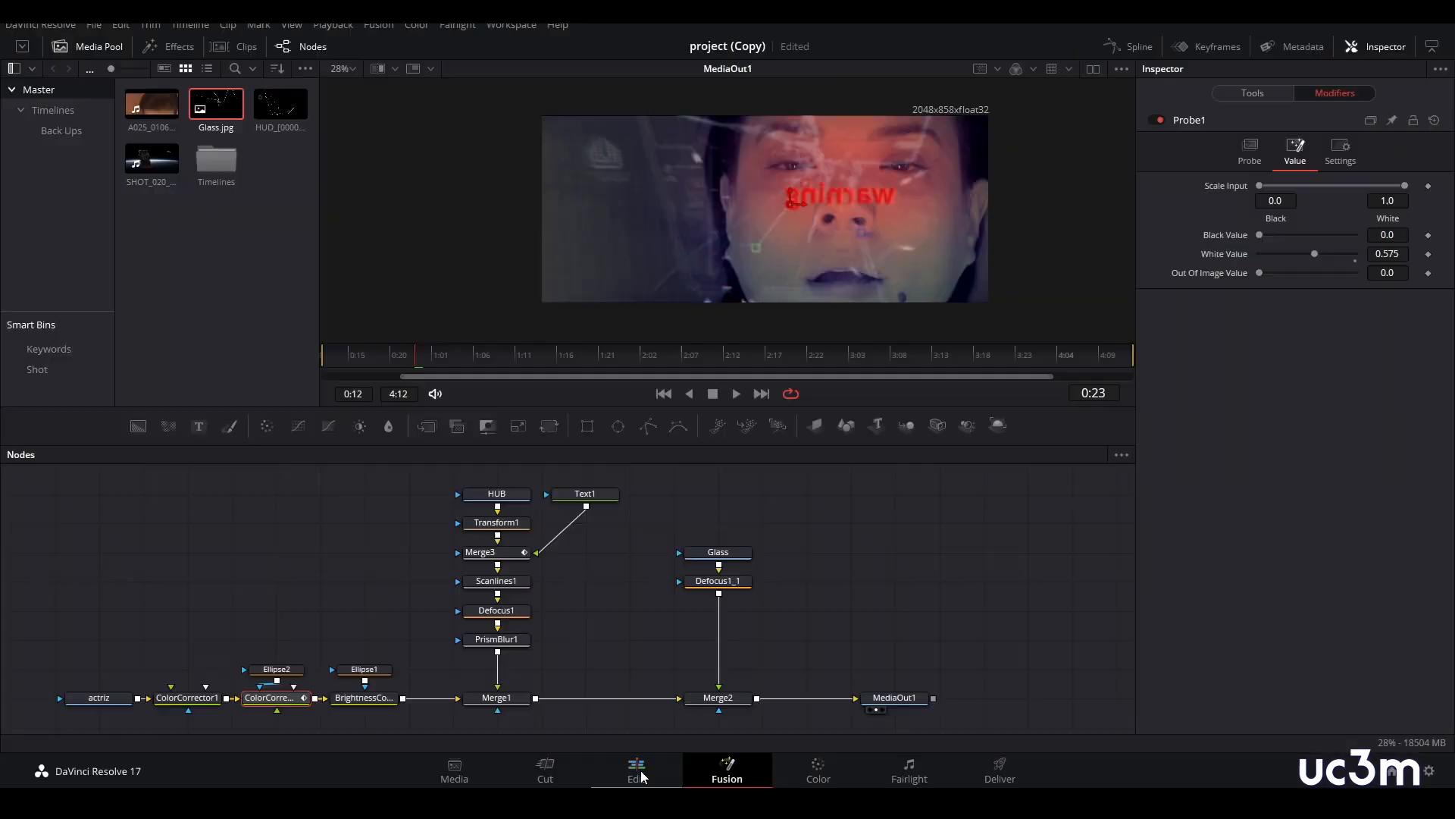
click(638, 769)
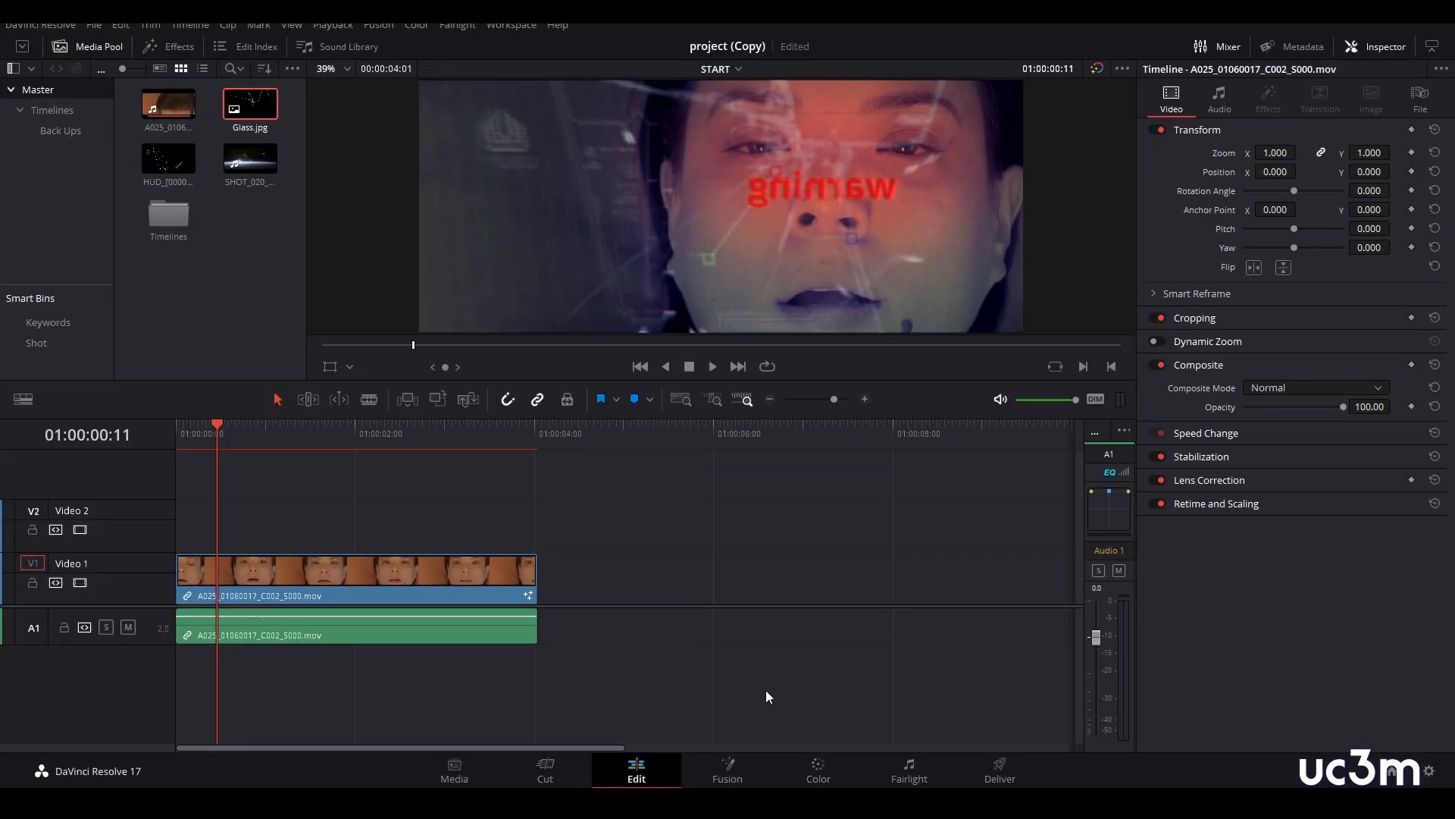